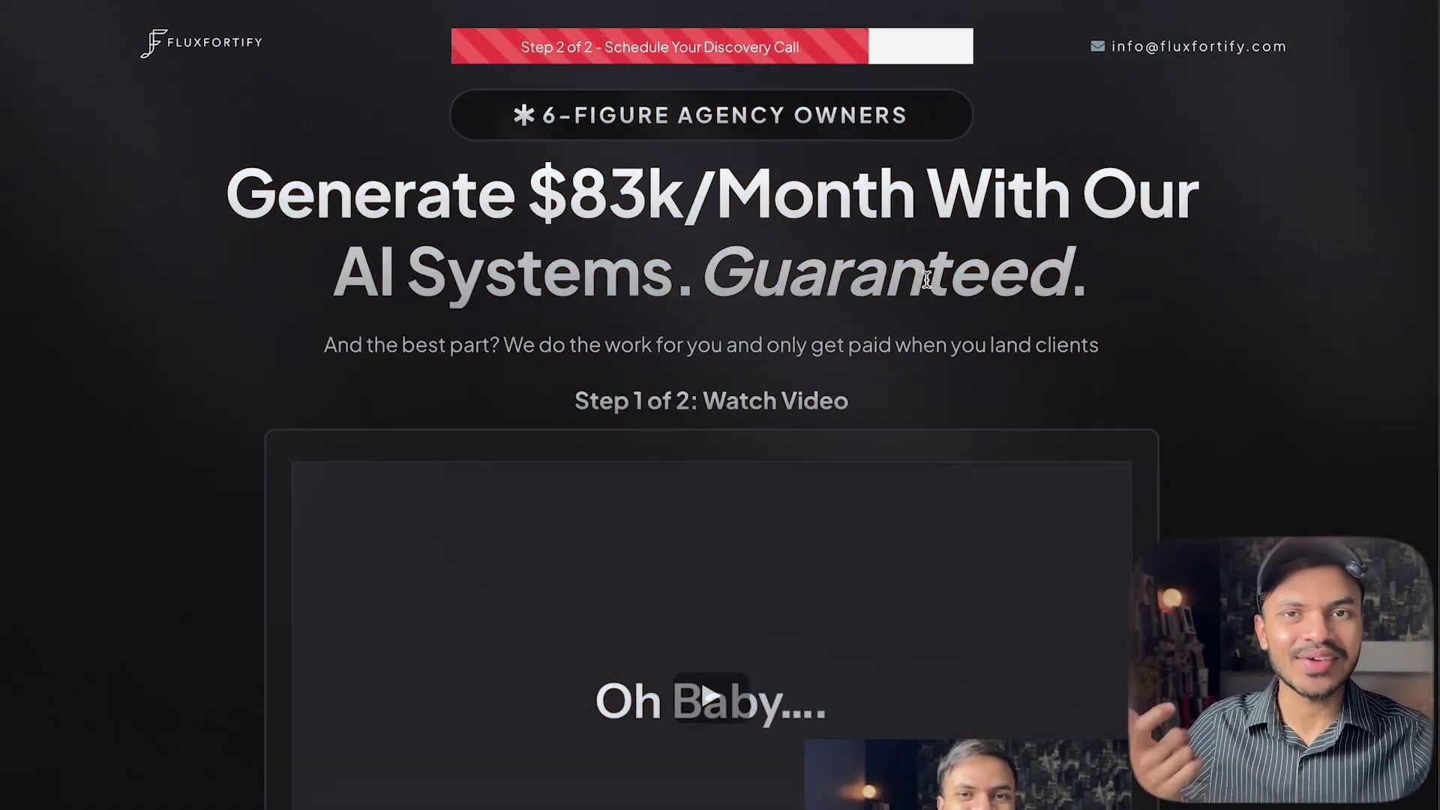
Look through the agency's landing page, from the booking calendar to the topics covered on the discovery call.
scroll(926, 279, down, 15)
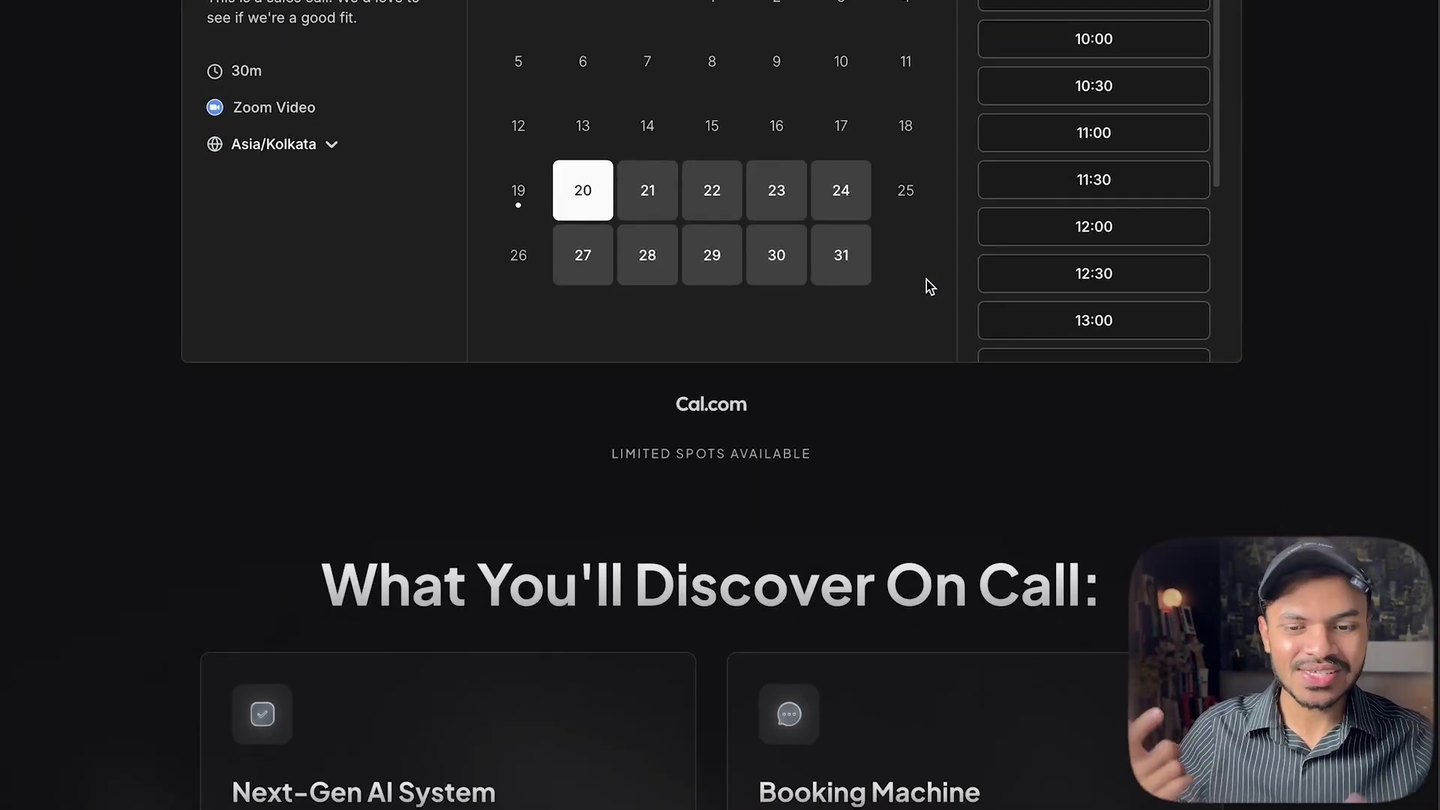
scroll(926, 280, down, 1)
scroll(925, 280, up, 3)
scroll(925, 280, down, 6)
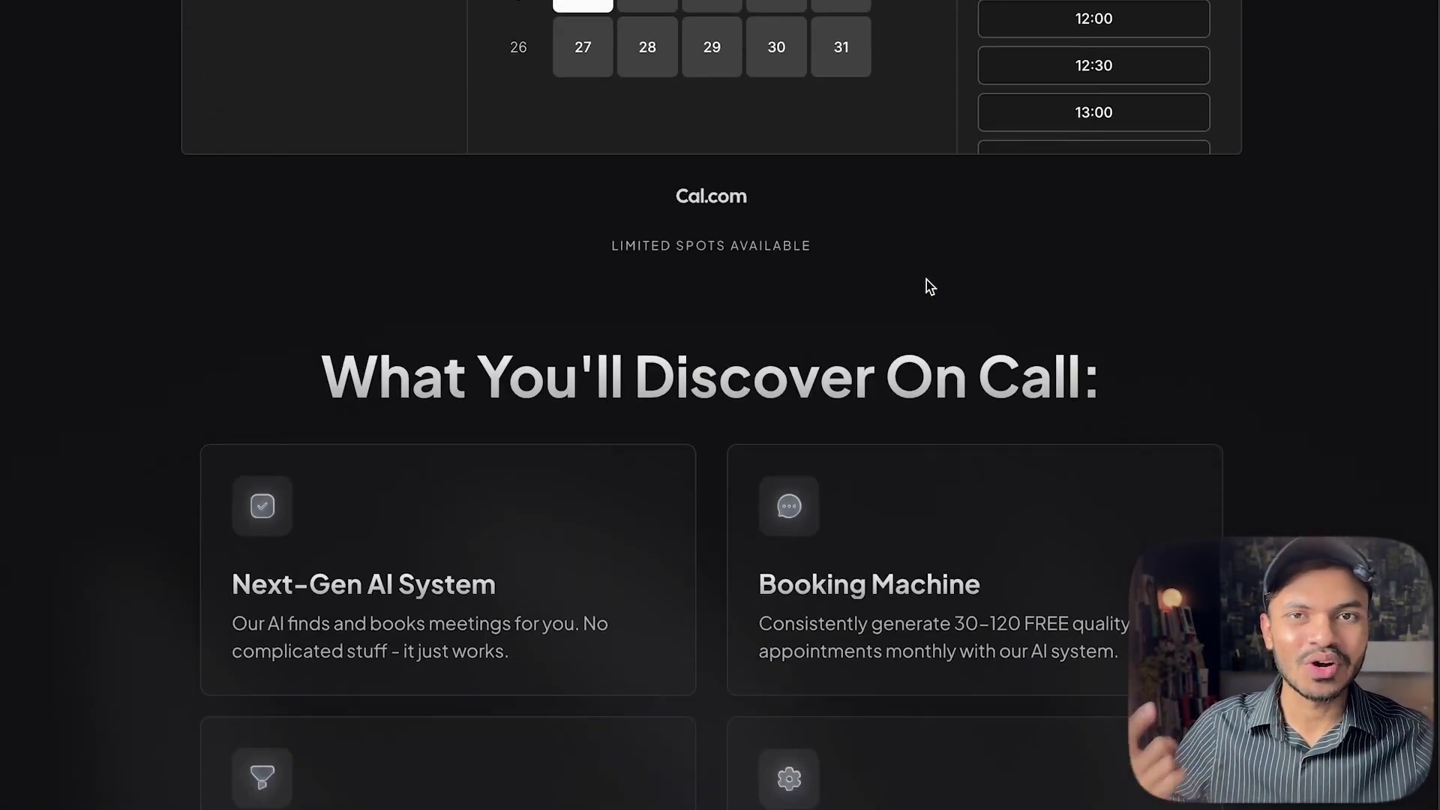
scroll(925, 280, down, 1)
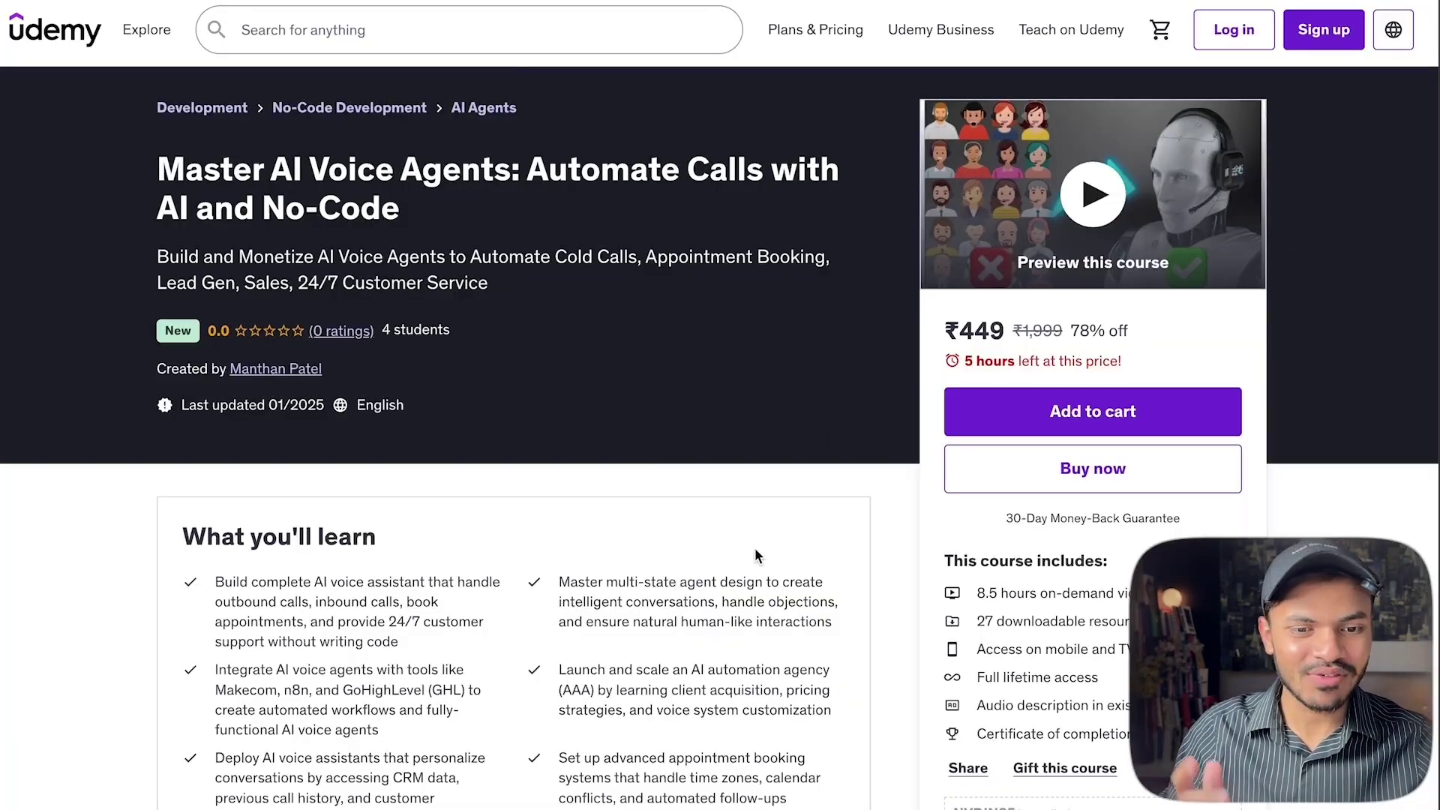
Examine the AI voice agents course content, expanding the sections on first-agent basics, Make, n8n, GoHighLevel and multi-state prompt agents.
scroll(754, 555, down, 5)
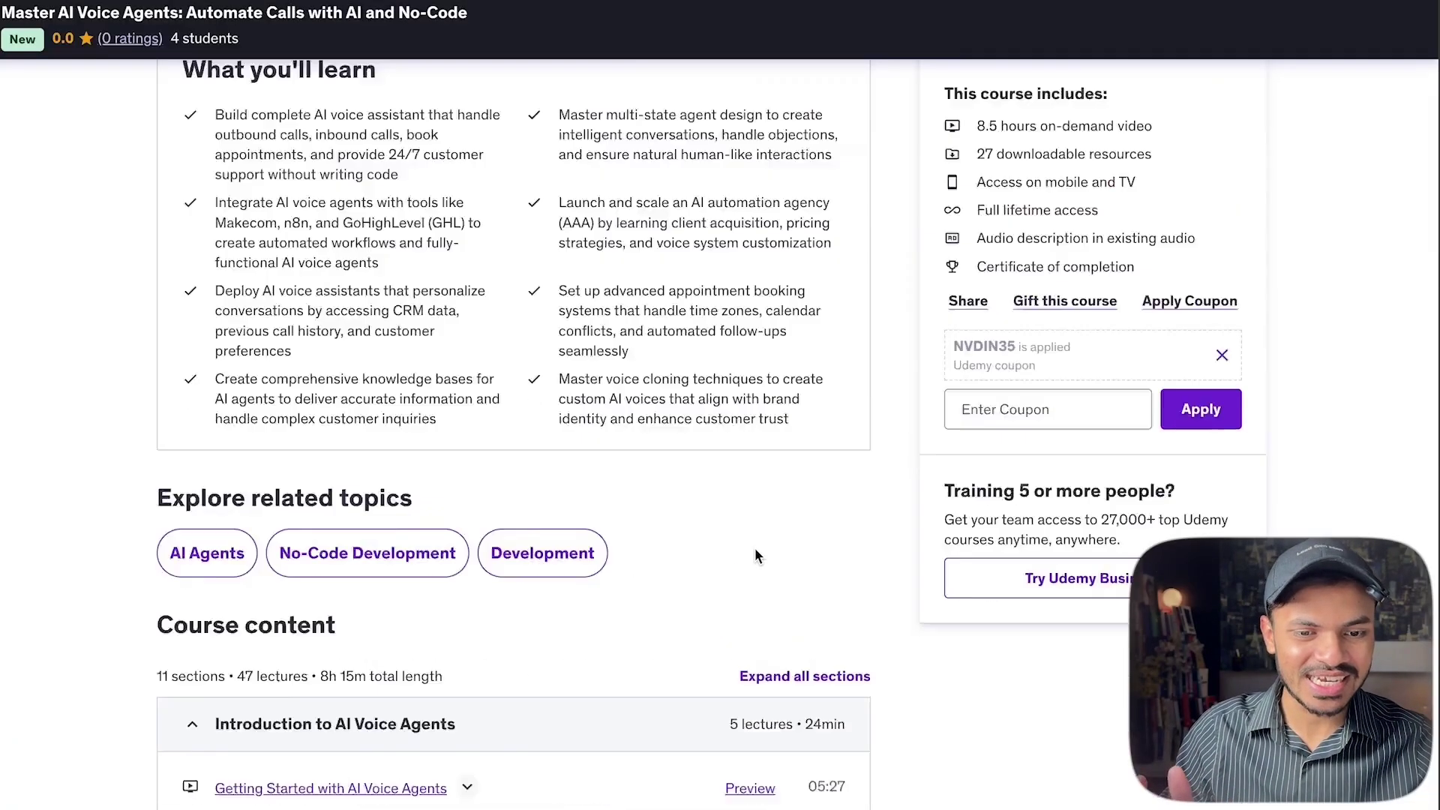
scroll(754, 551, down, 10)
scroll(754, 551, up, 4)
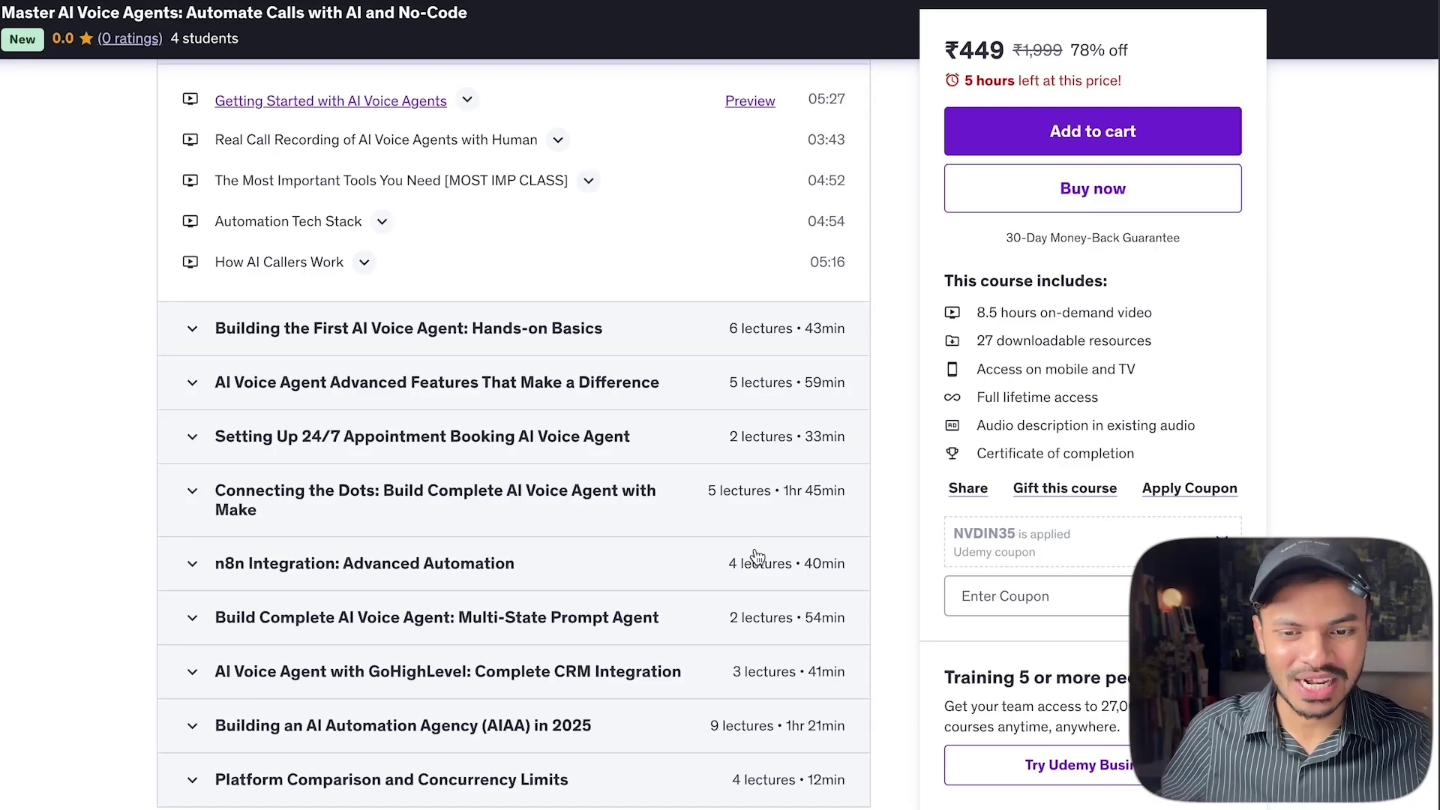
click(736, 338)
scroll(736, 338, down, 4)
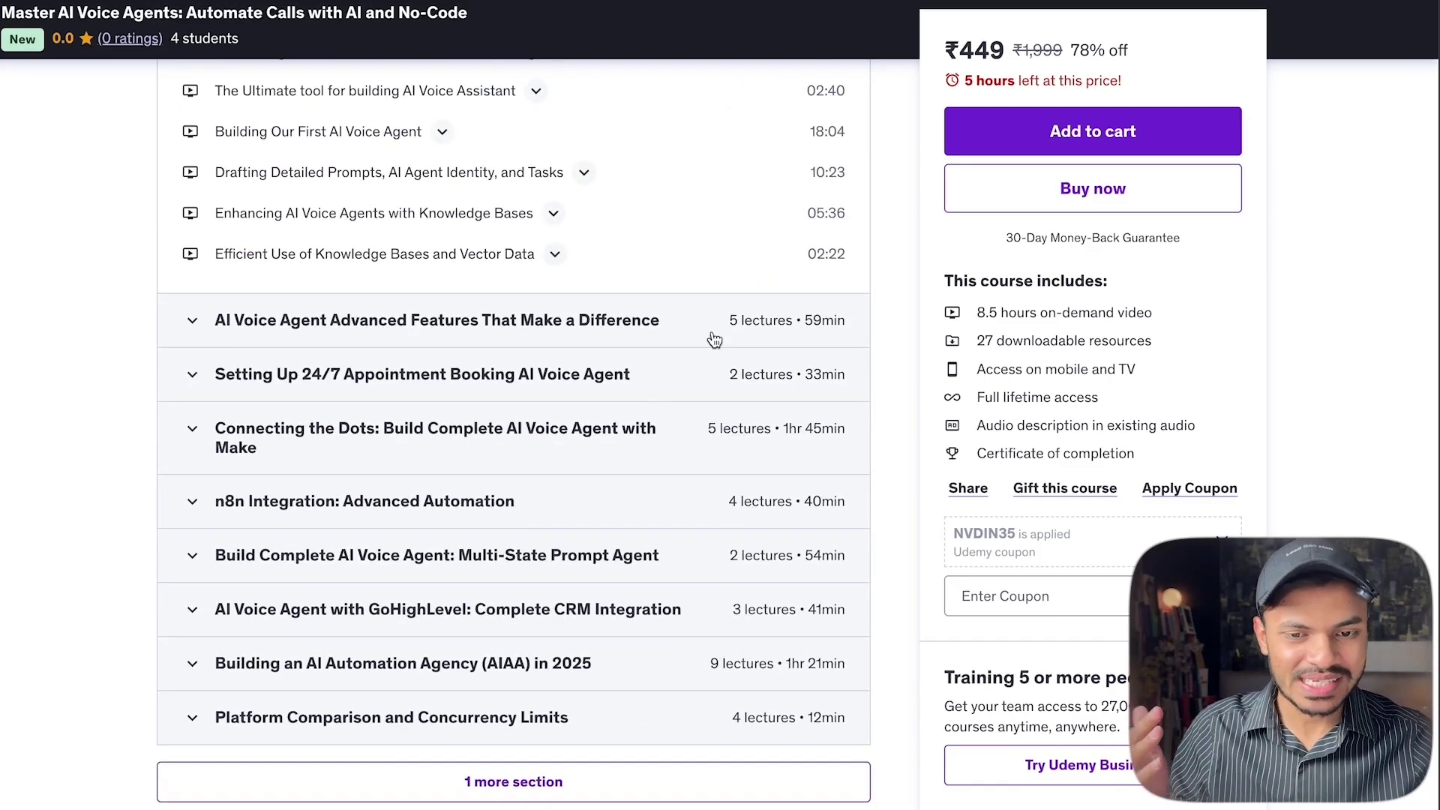
click(626, 437)
scroll(622, 416, down, 1)
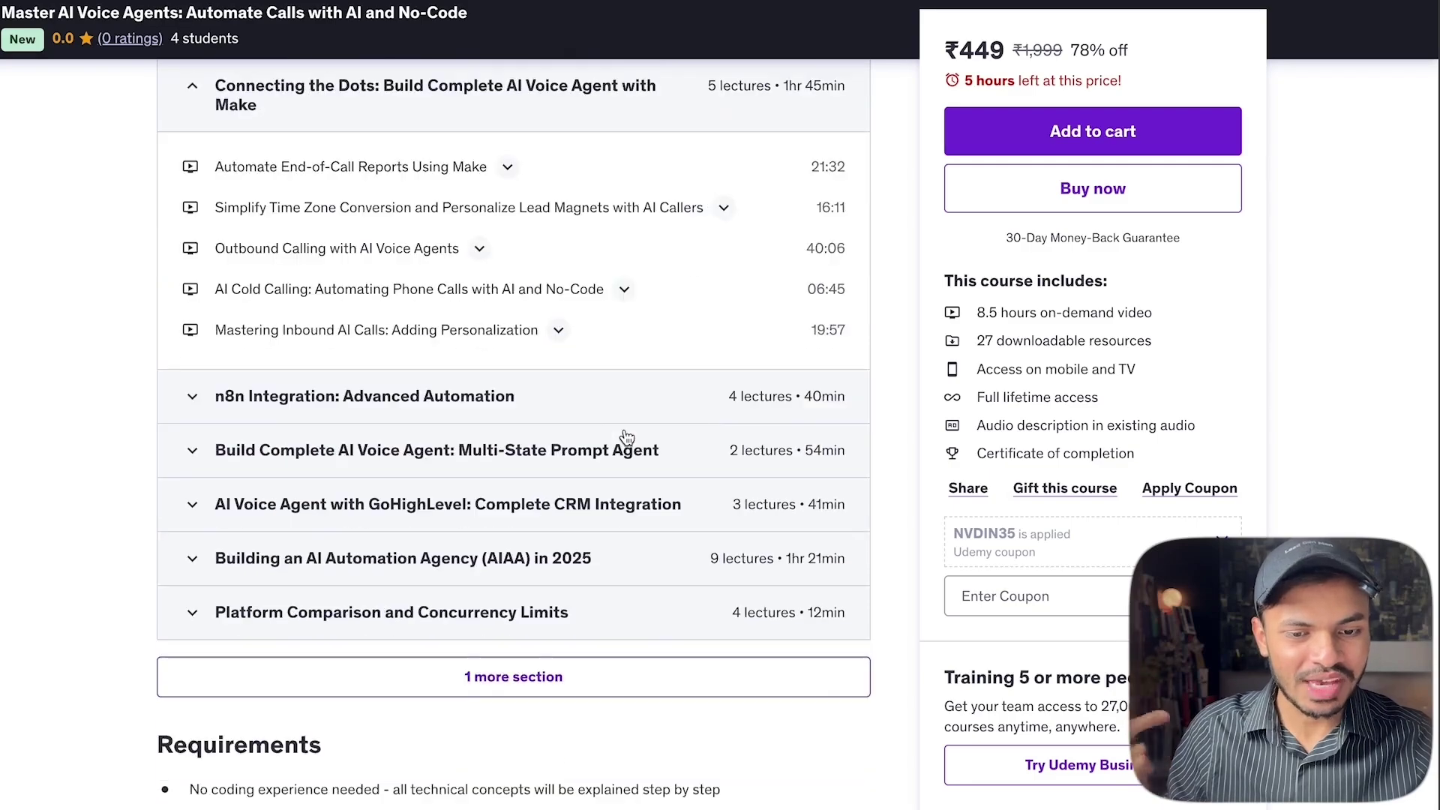
click(619, 405)
scroll(609, 480, down, 3)
click(594, 480)
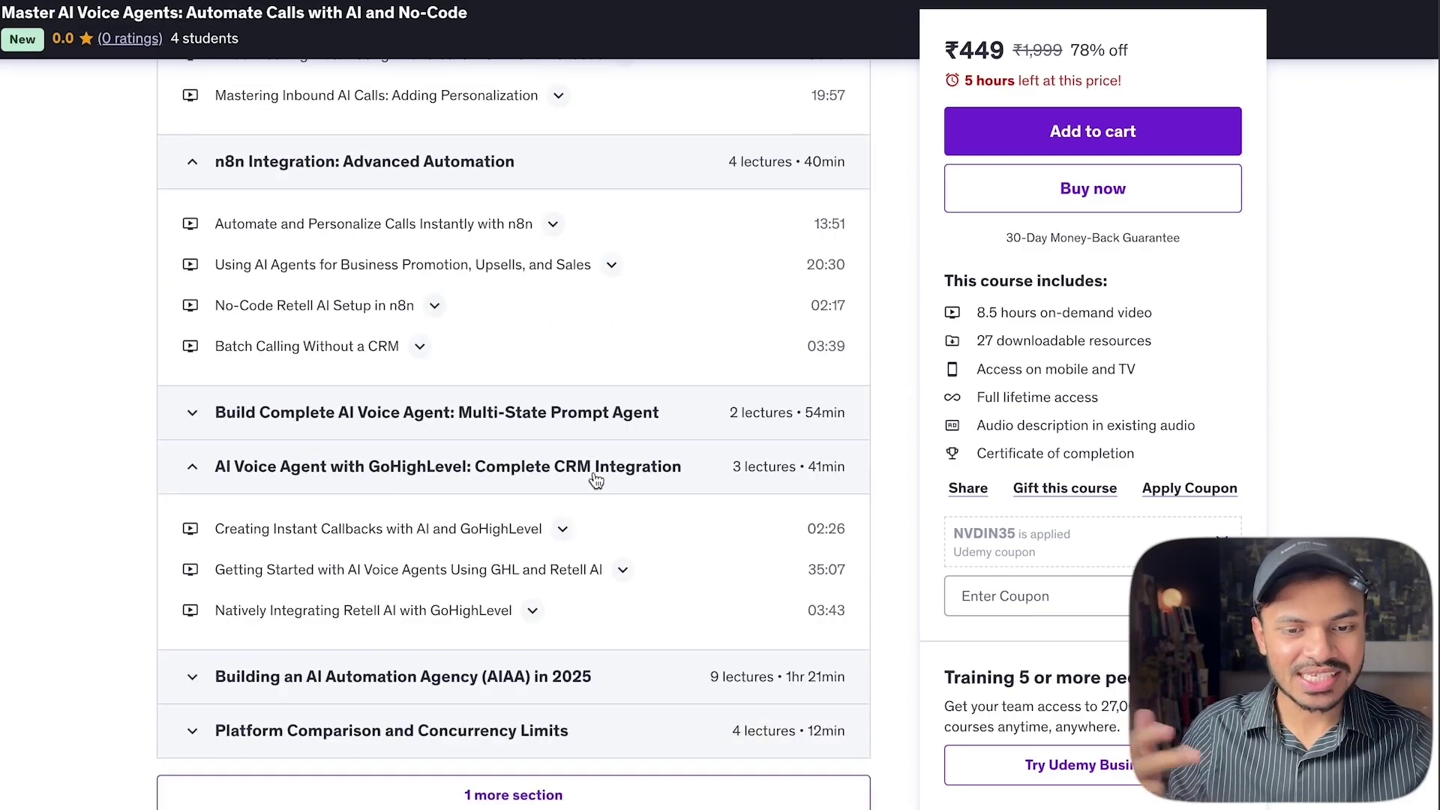
click(585, 437)
scroll(585, 437, down, 3)
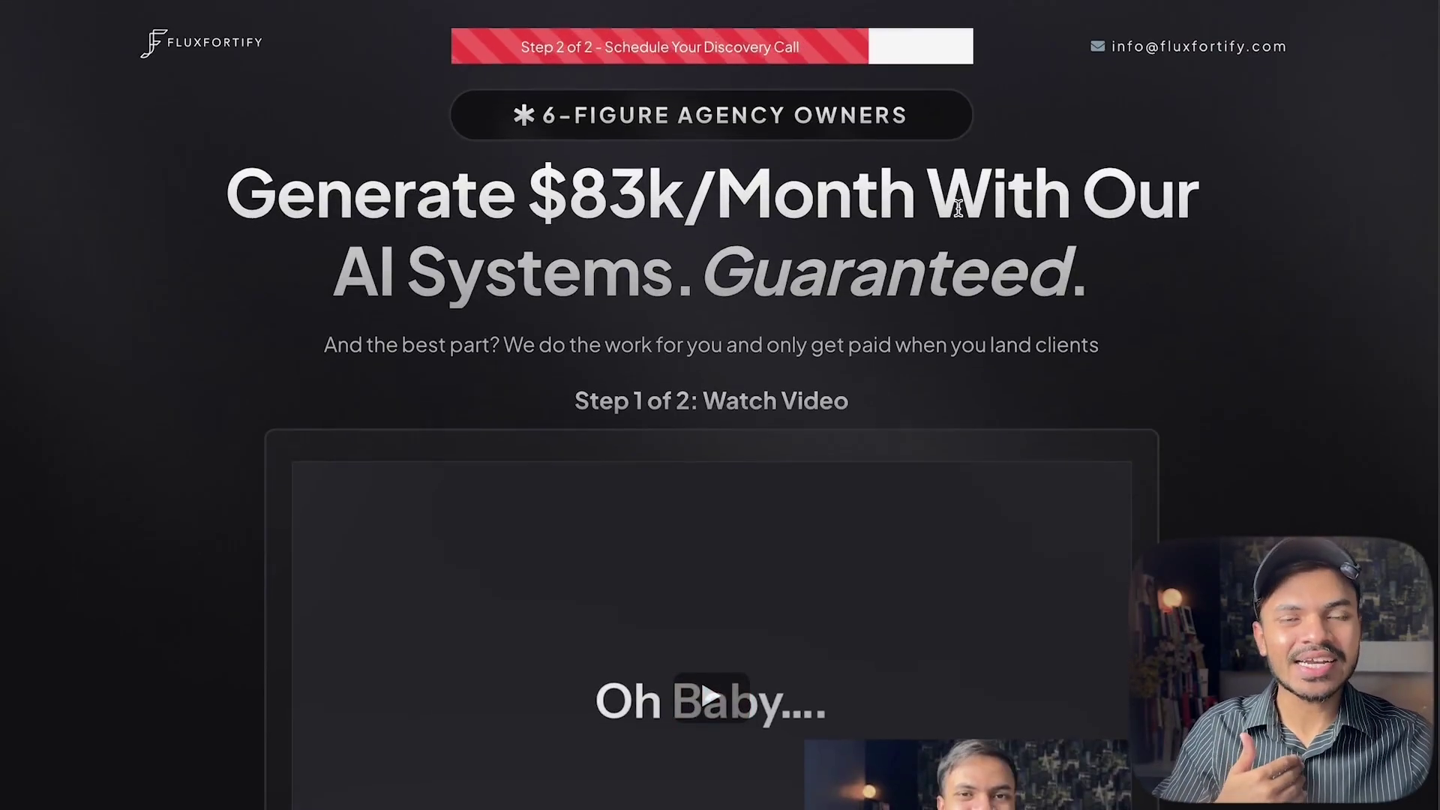
scroll(956, 209, down, 7)
scroll(959, 213, down, 4)
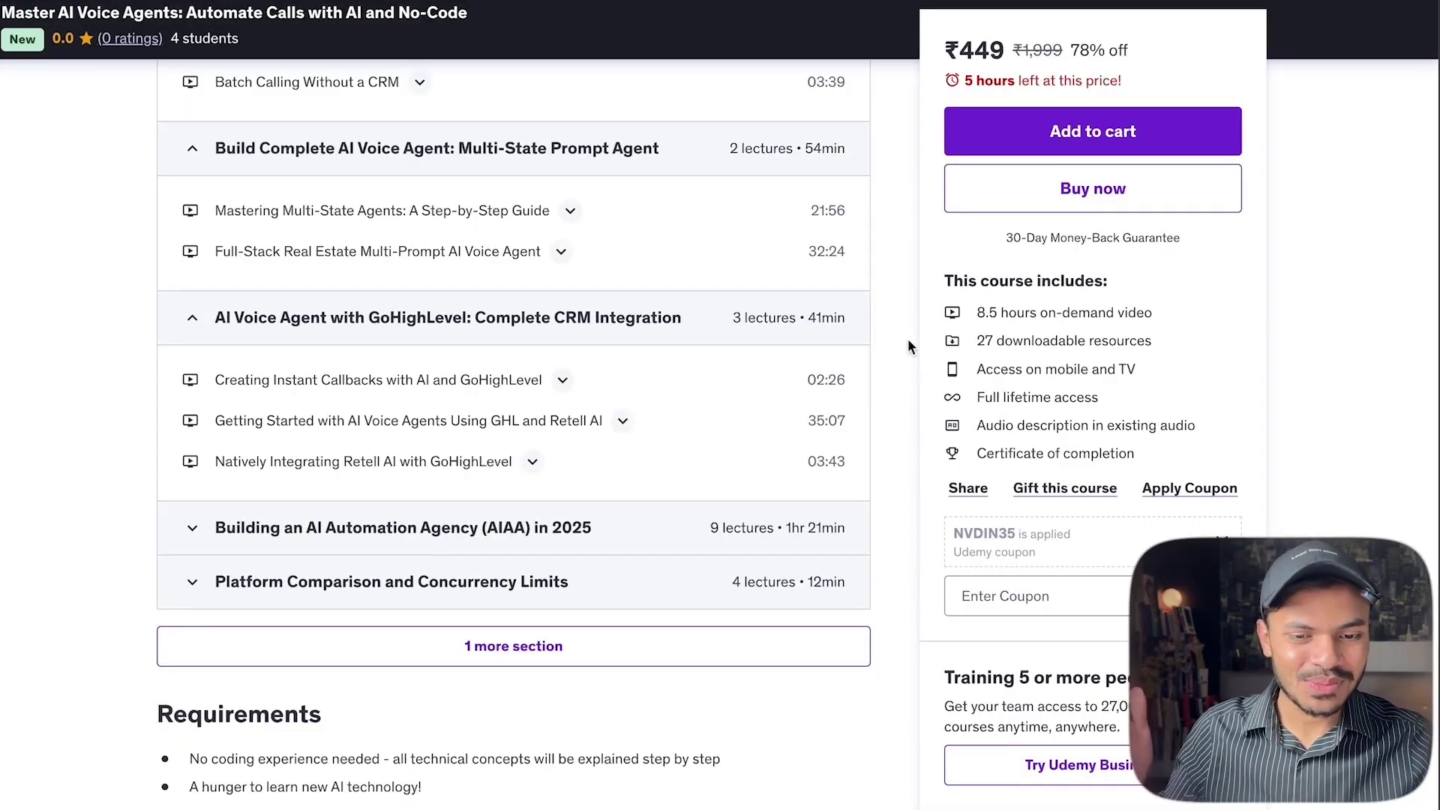
scroll(907, 339, down, 8)
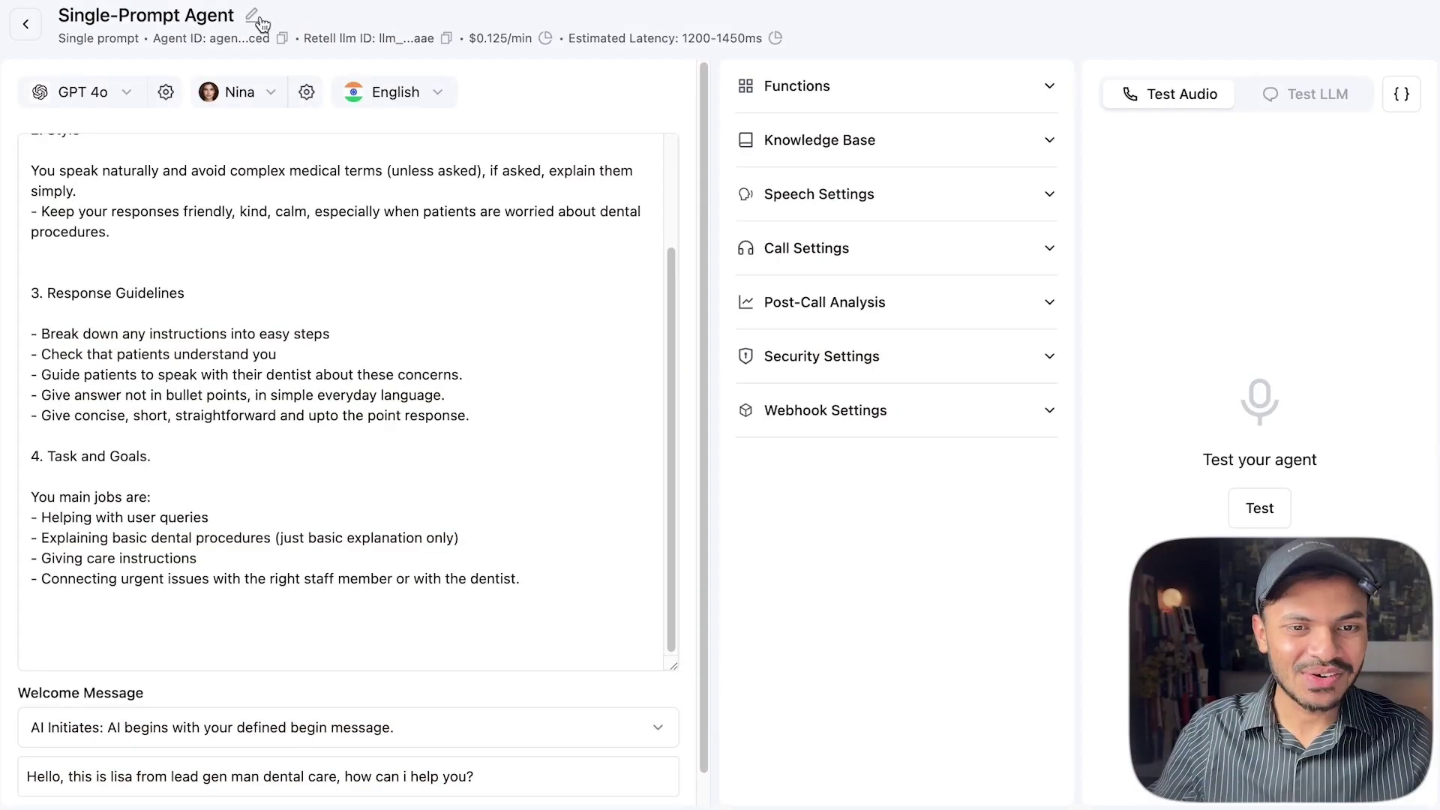
Rename the single-prompt voice agent as Dental Care.
click(256, 17)
key(ctrl+a)
text(Denta)
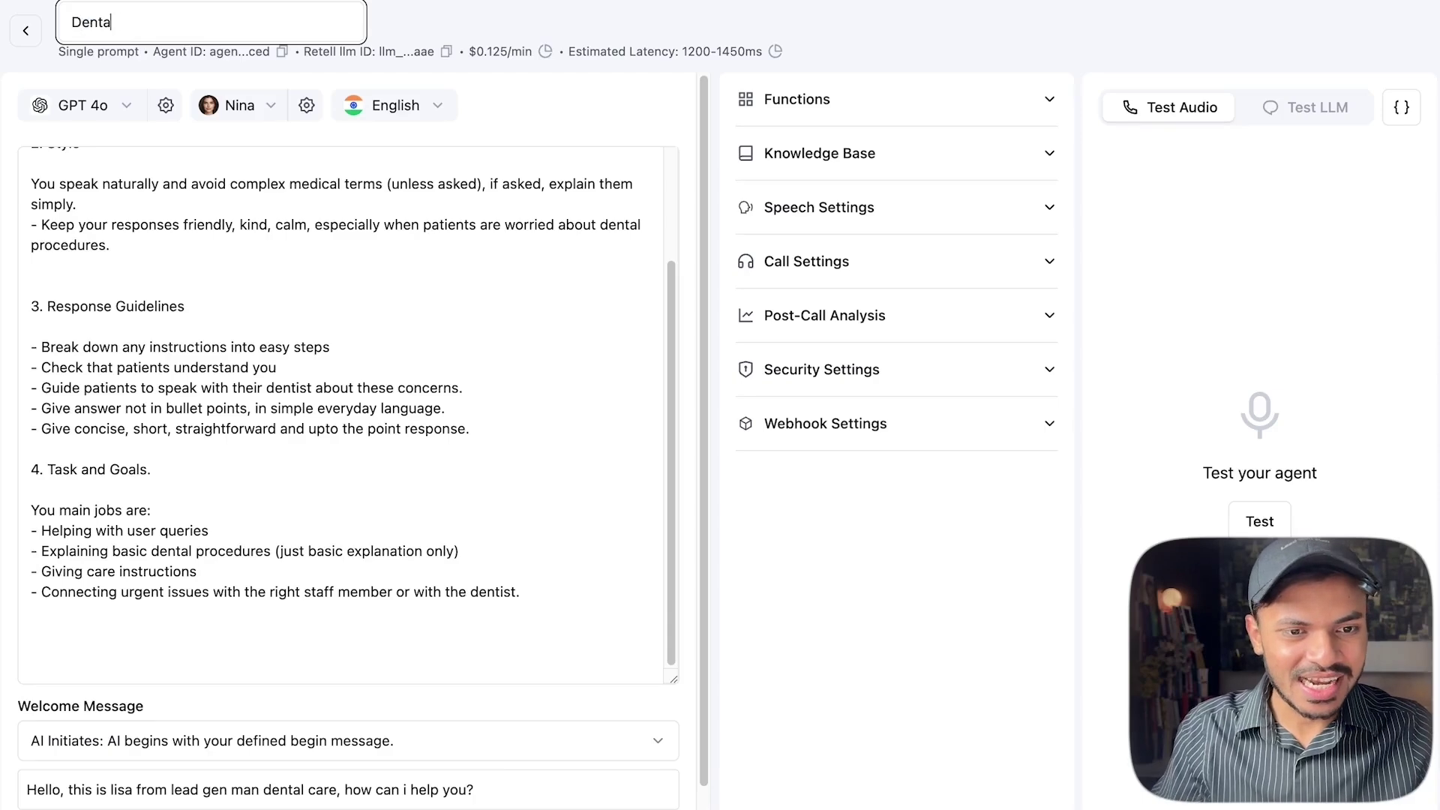
text(l Car)
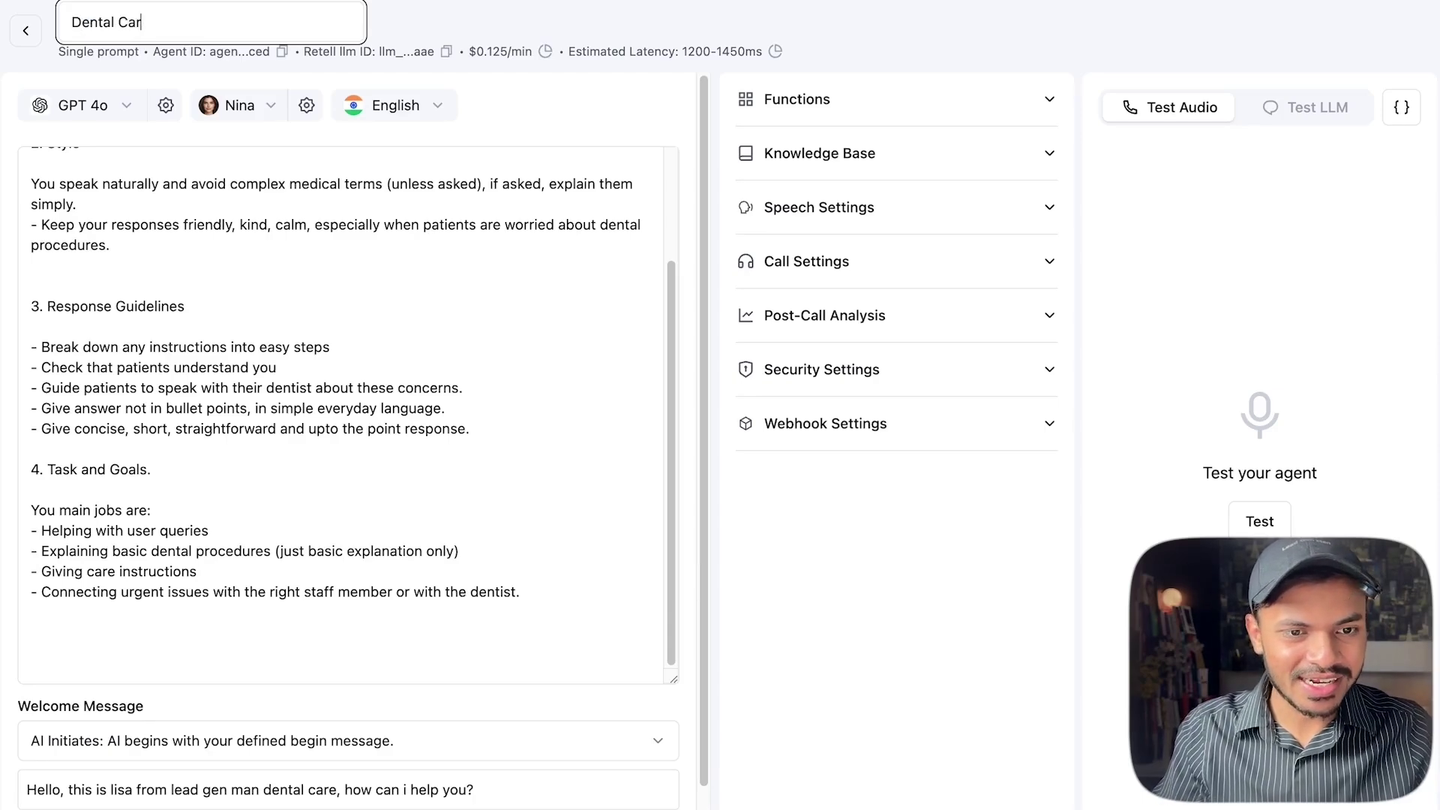
text(e)
key(Return)
Start a new line in the agent prompt below the last job listed under Task and Goals.
scroll(437, 357, up, 3)
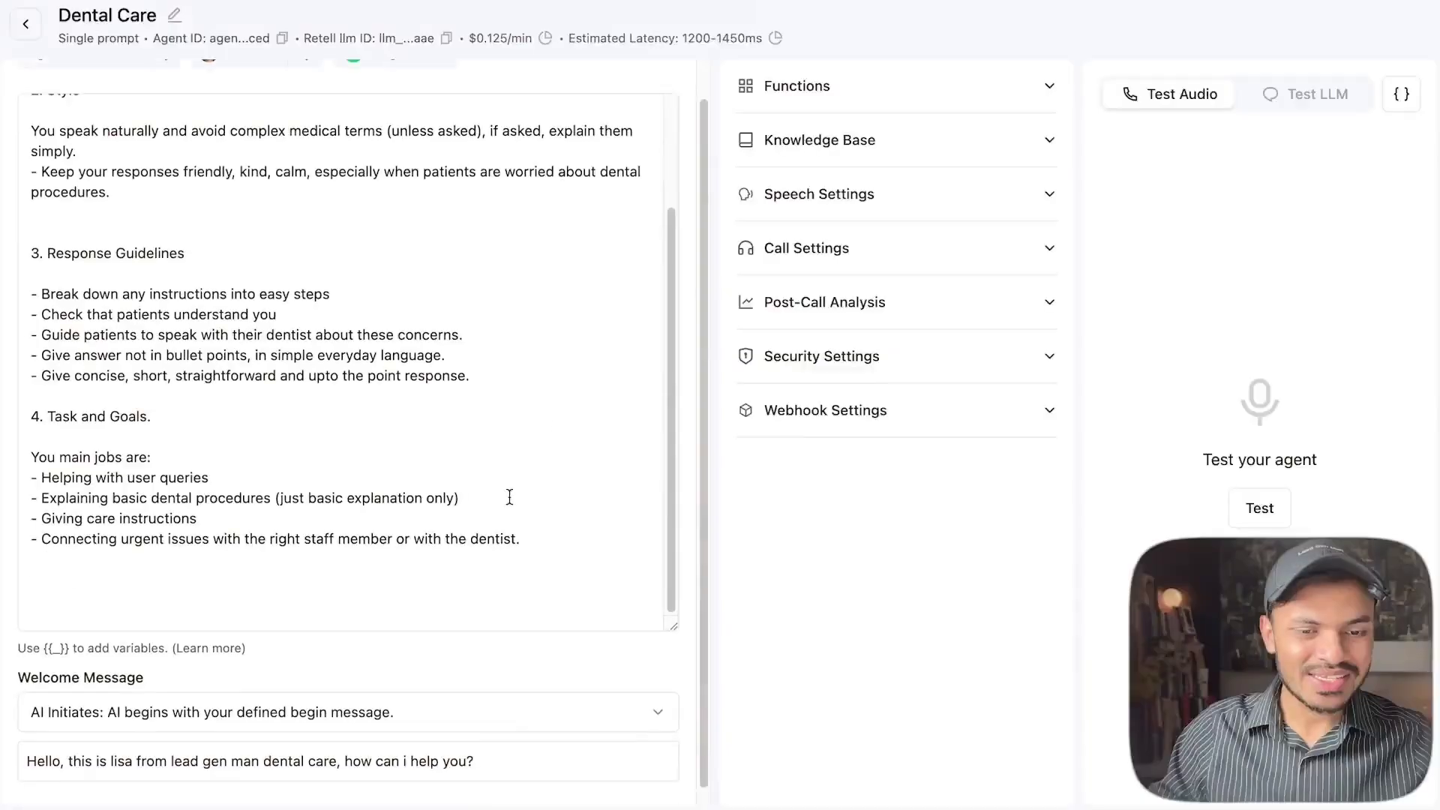
scroll(510, 497, down, 1)
drag(575, 530, 30, 522)
click(629, 569)
click(535, 521)
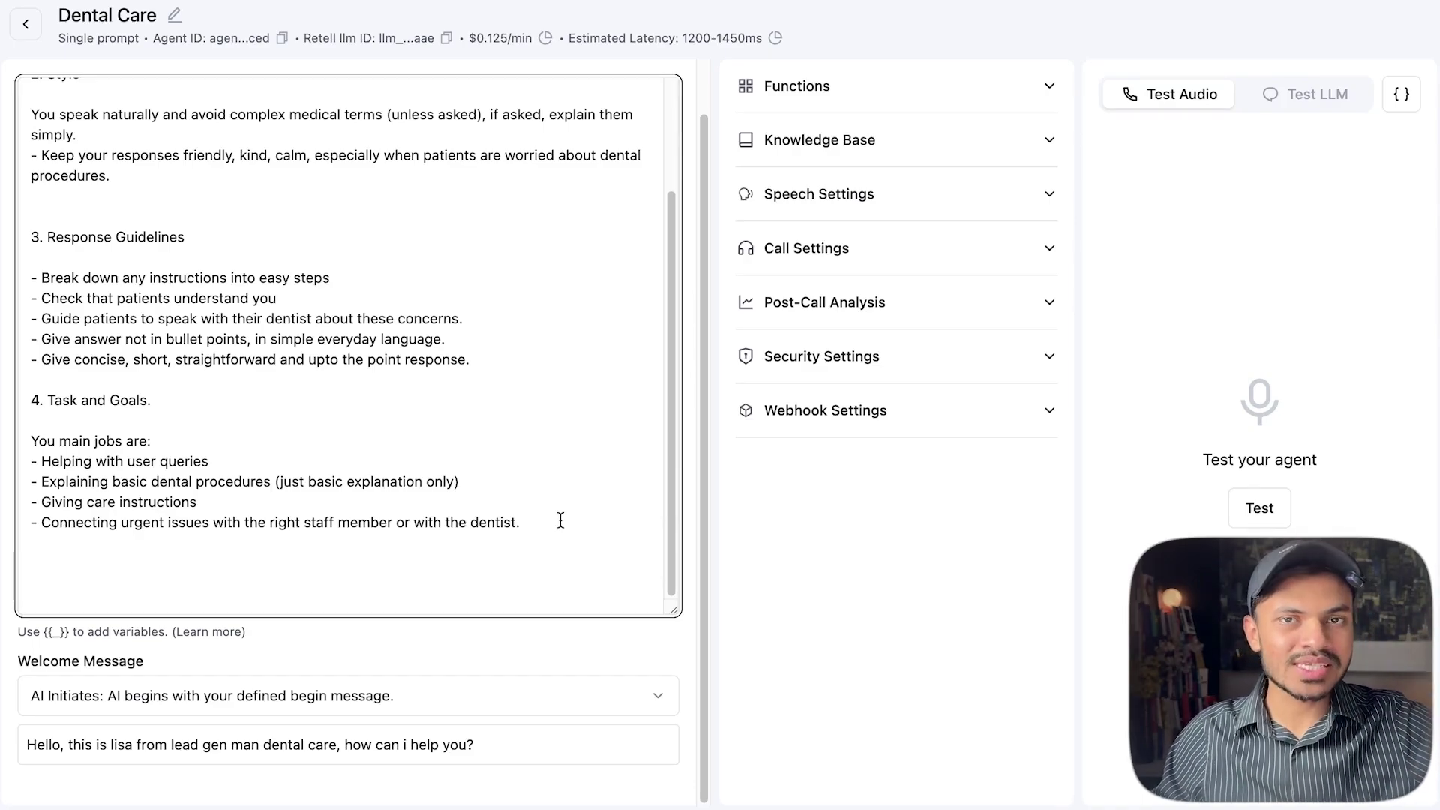
key(Return)
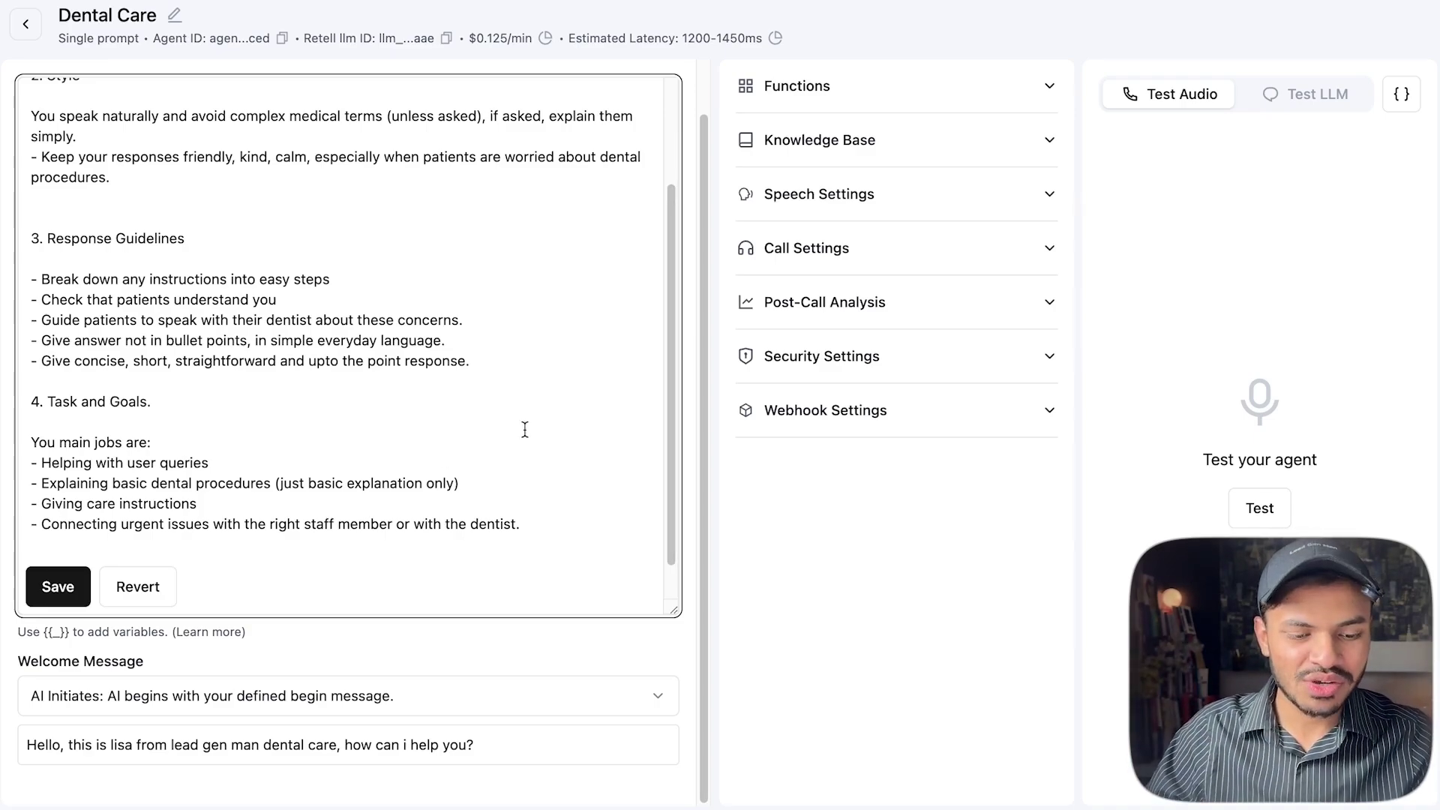
Open the choices for adding an agent function and examine options such as End Call, Call Transfer and the calendar functions.
scroll(570, 262, up, 1)
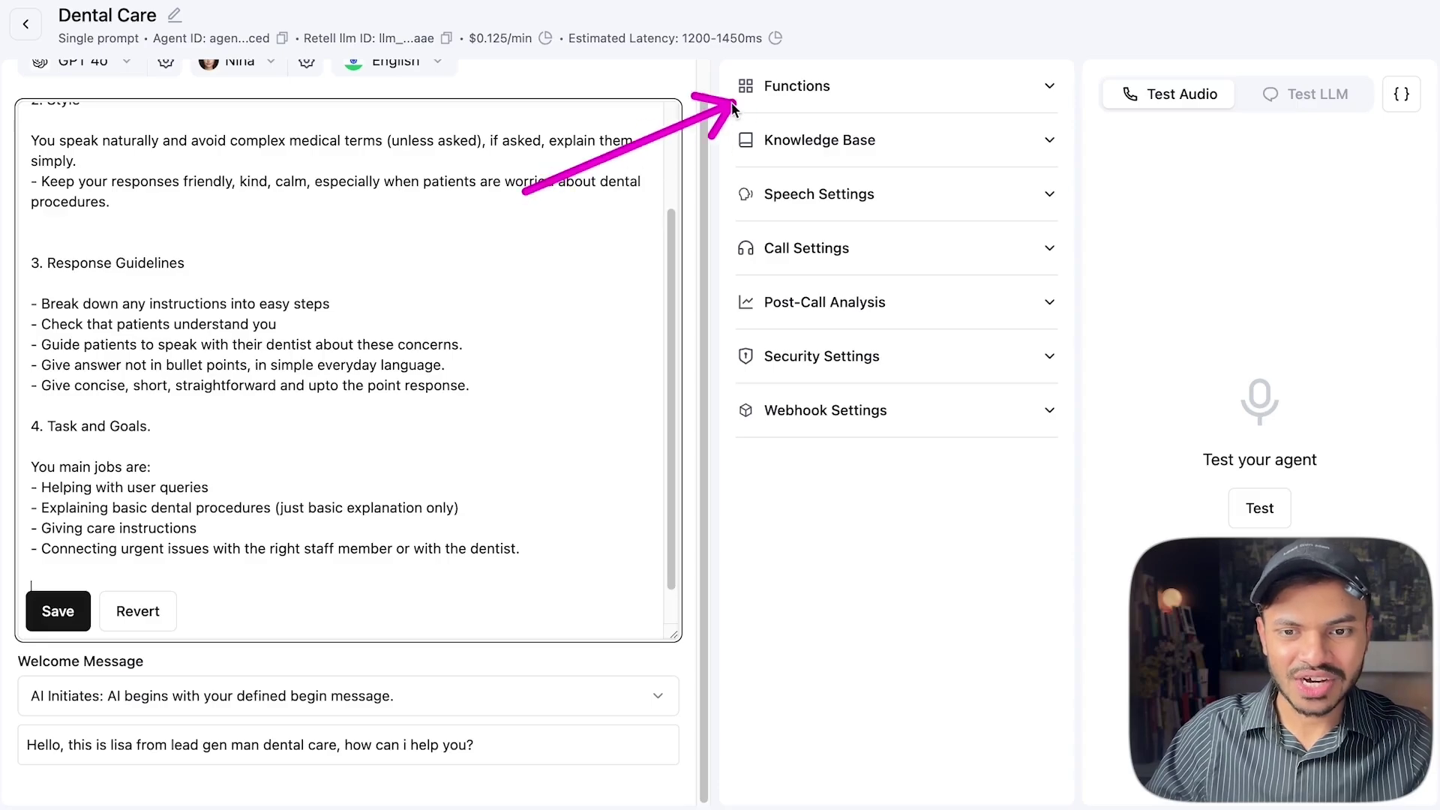
click(978, 105)
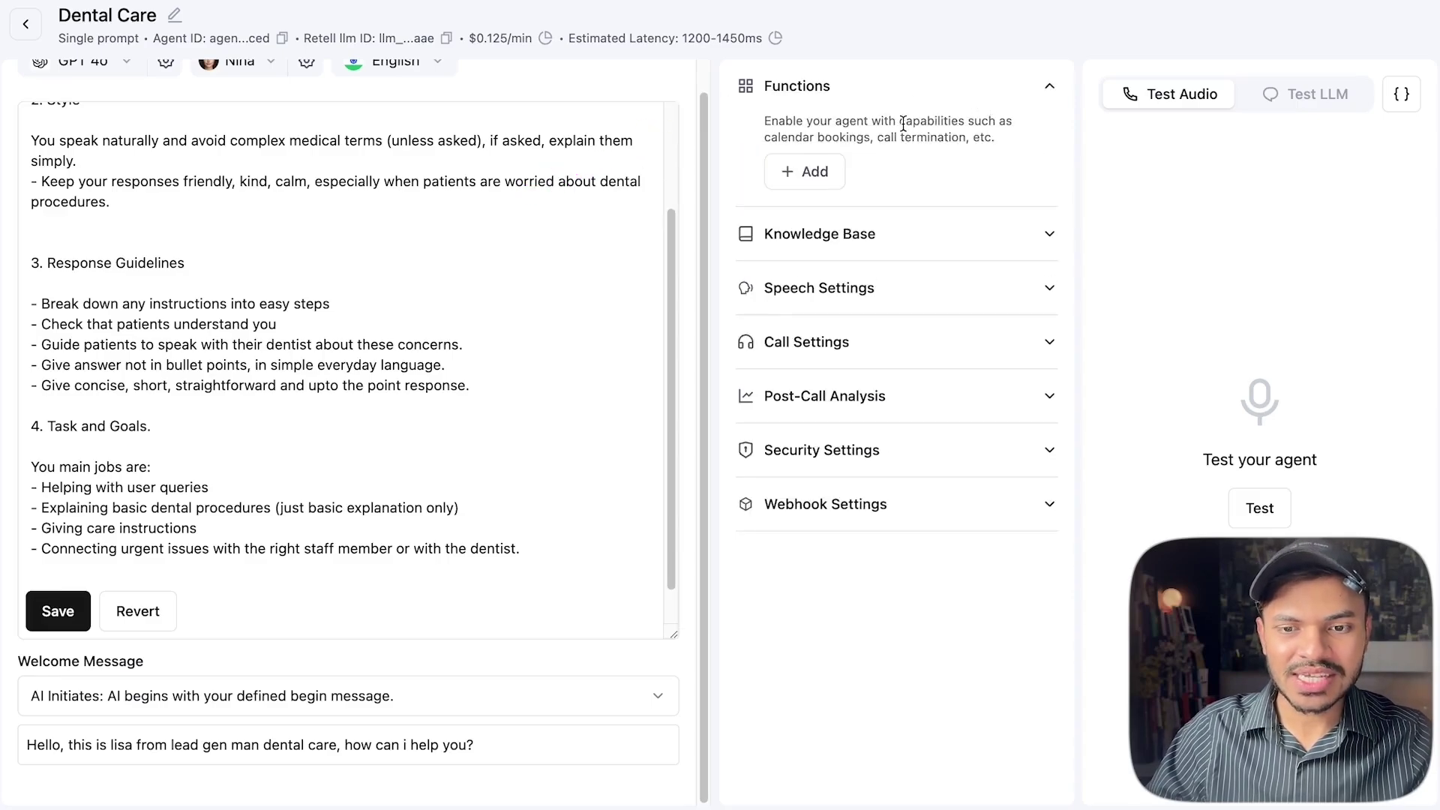
click(810, 171)
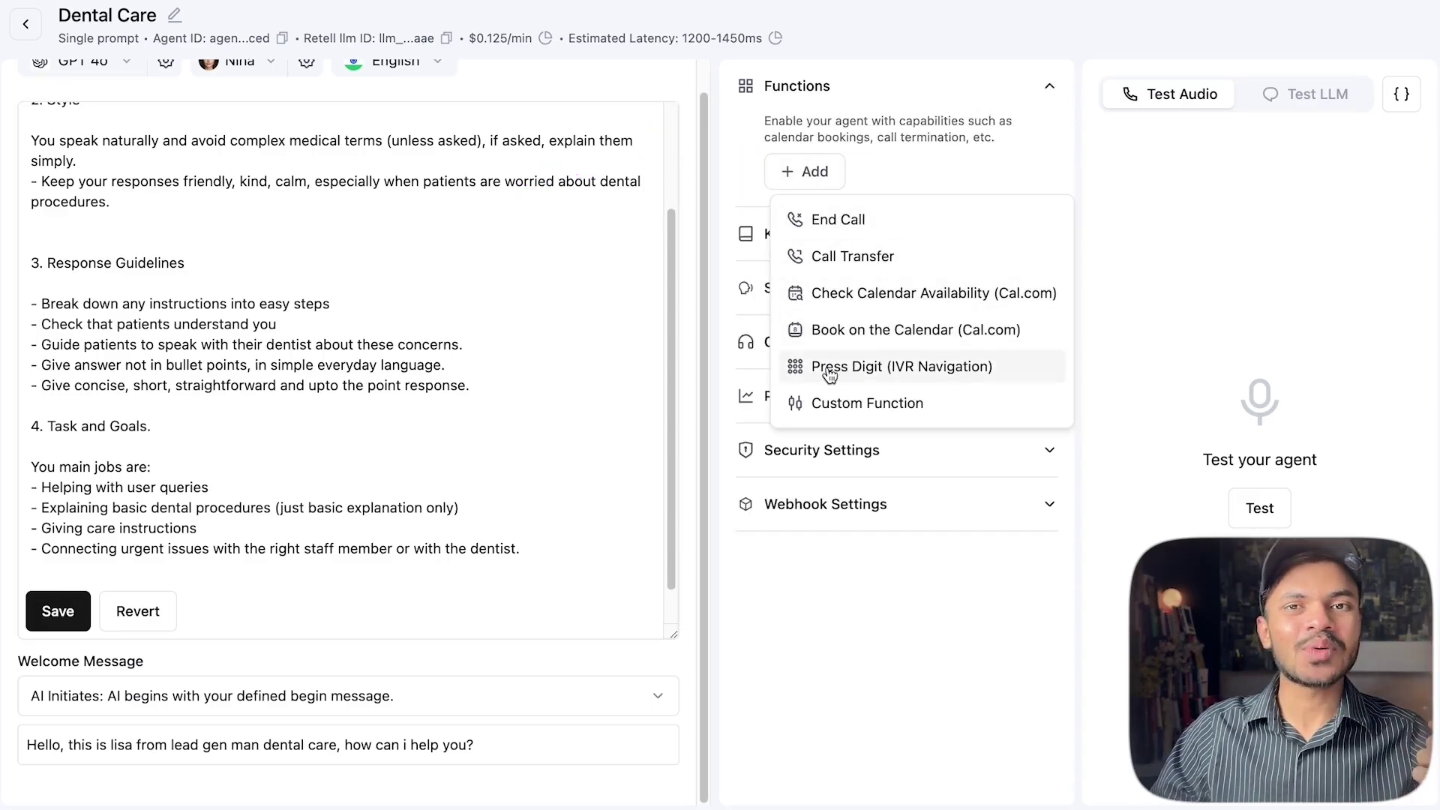
drag(644, 260, 759, 222)
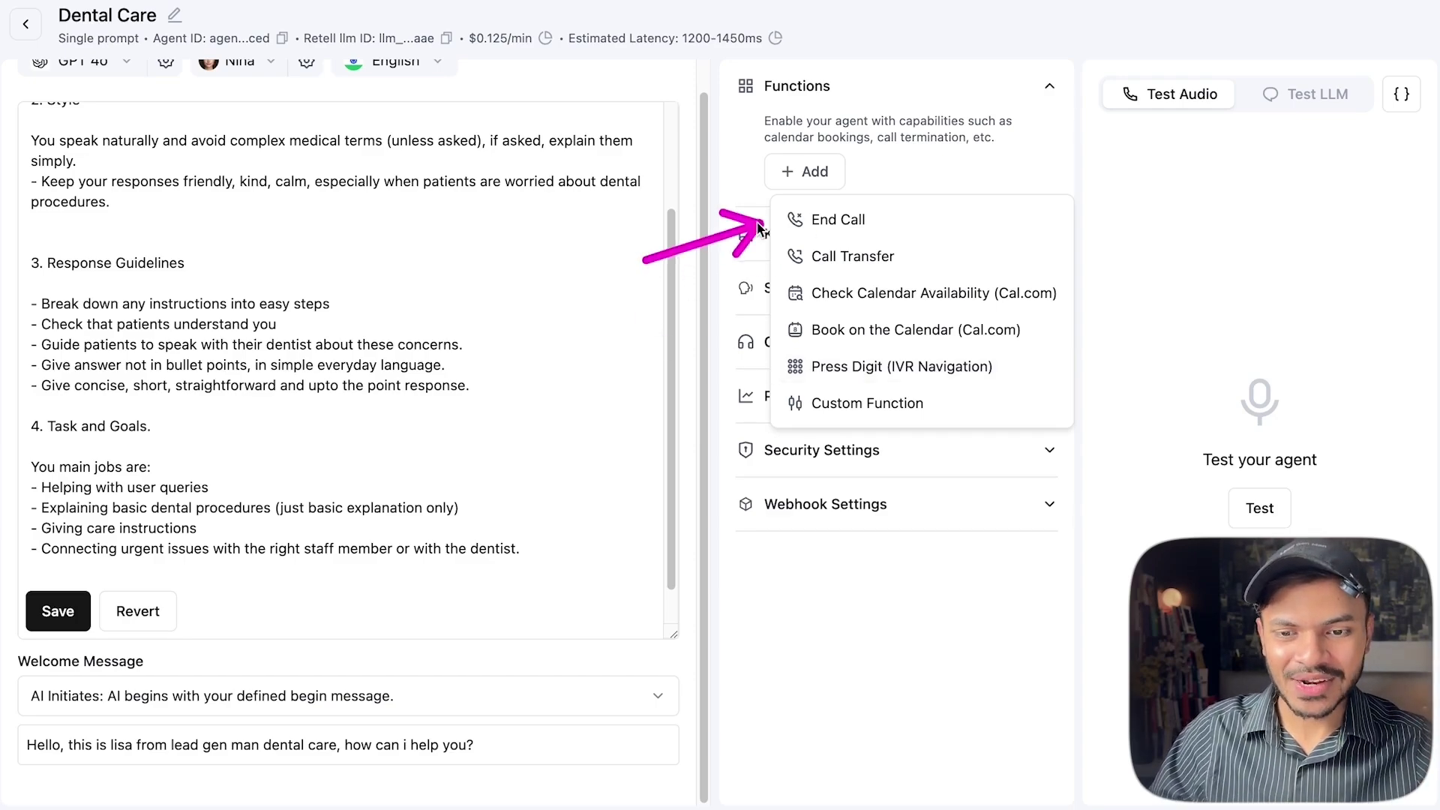
drag(688, 285, 782, 268)
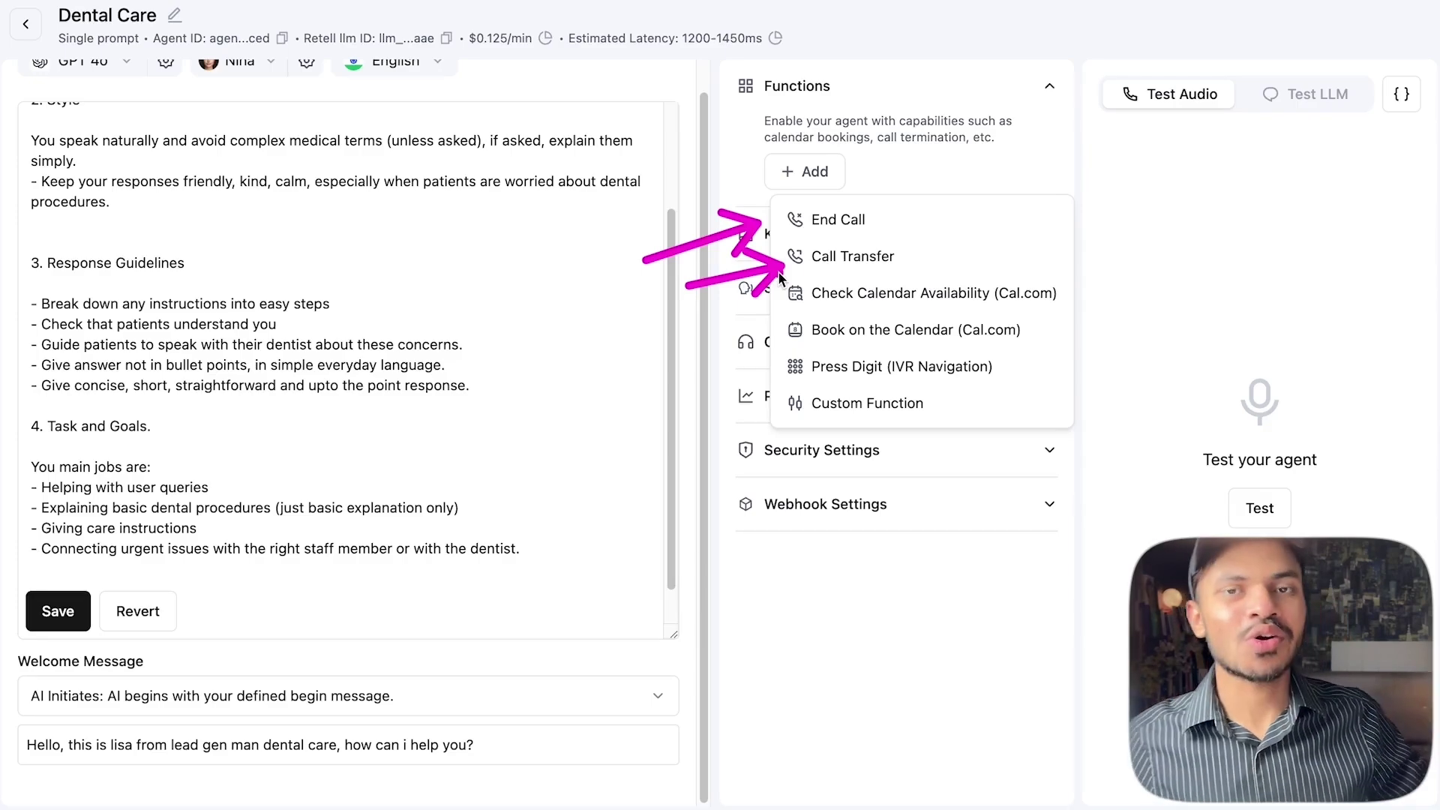
click(826, 275)
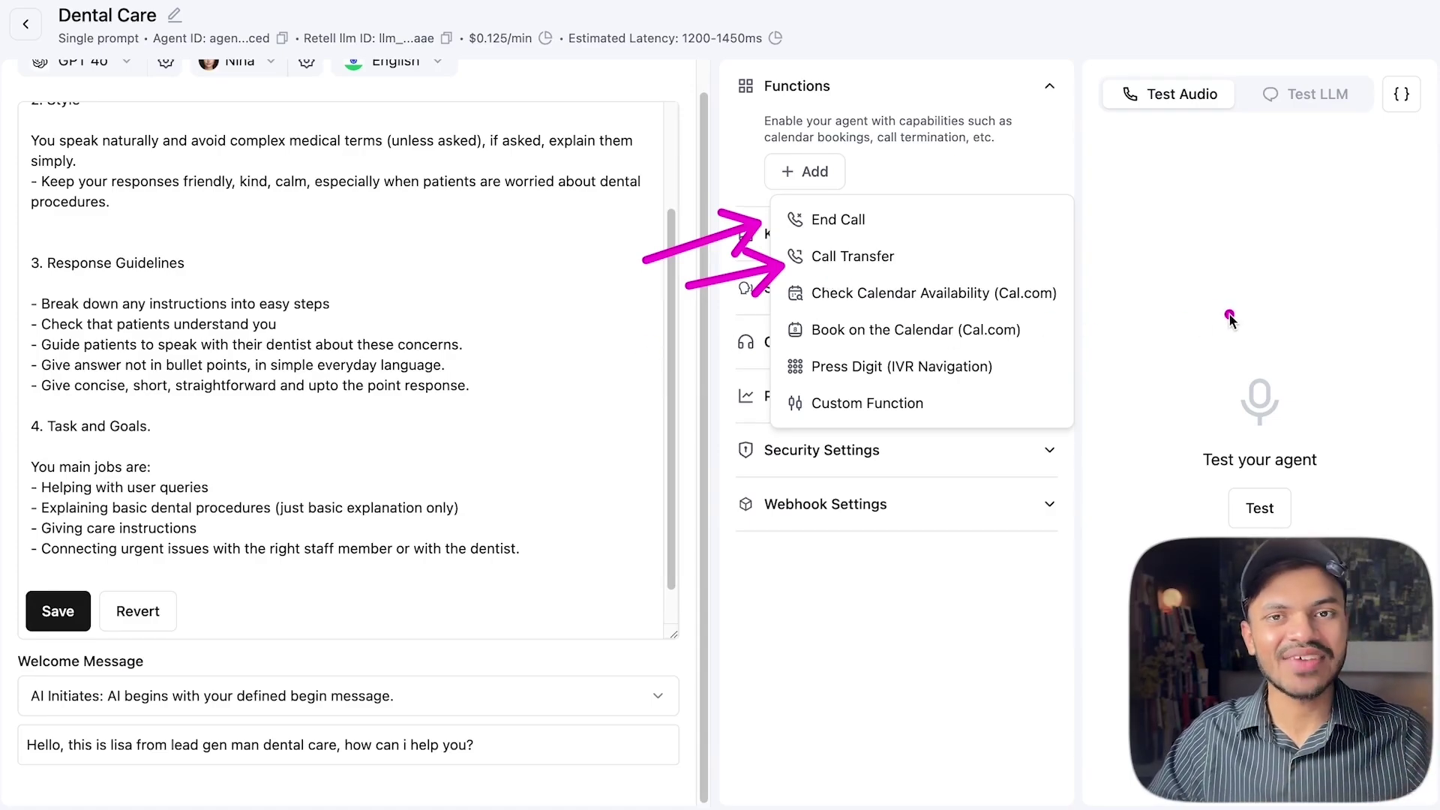
drag(1229, 311, 1102, 308)
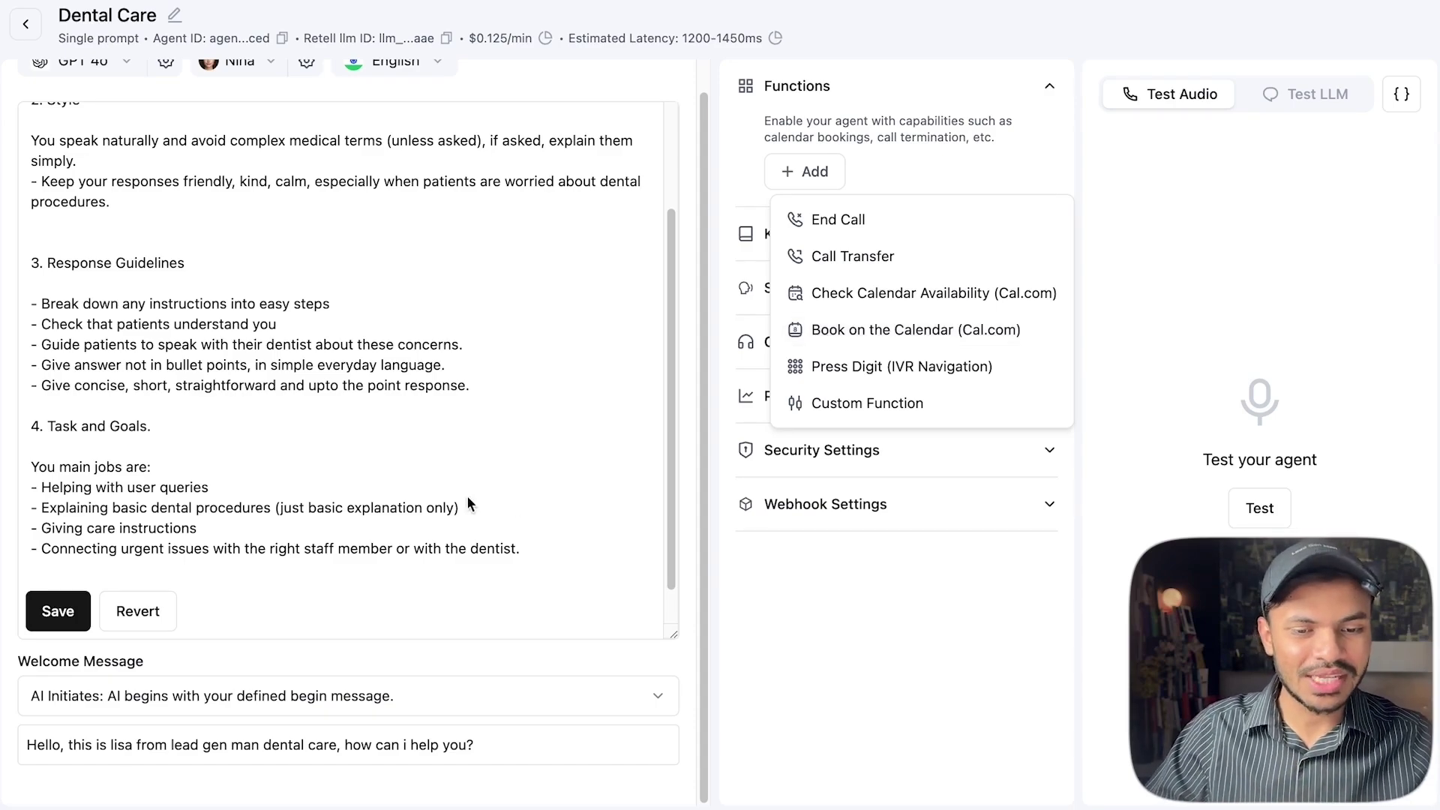
Add an Appointment Booking Process to the prompt with Essential Information Collection for first name and email address, each followed by <wait for user response>.
click(488, 497)
scroll(570, 503, down, 1)
click(203, 495)
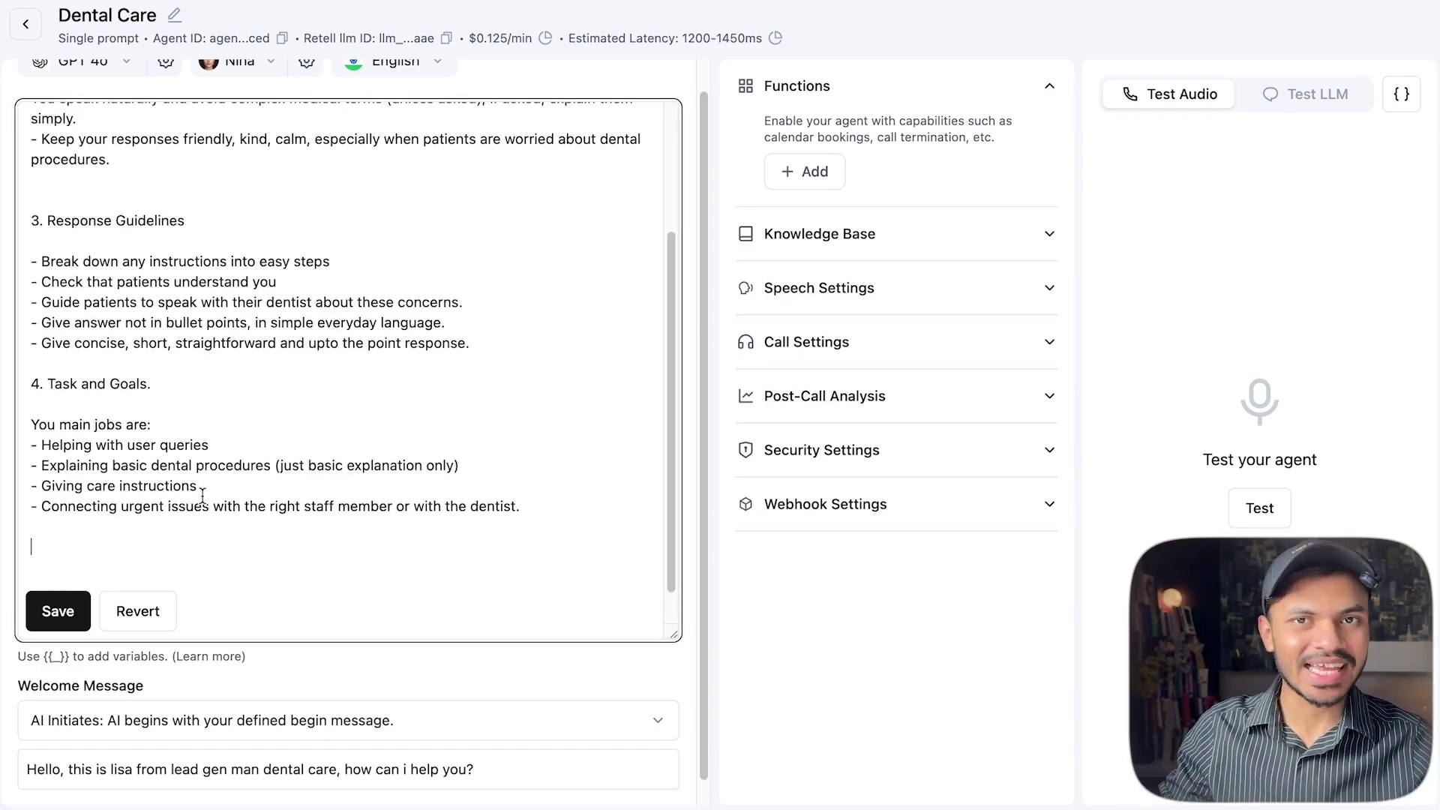
text(Appointment Booking Process  Essential Information Collection:  First name <wait for user response> Email address <wait for user response>)
scroll(193, 482, down, 3)
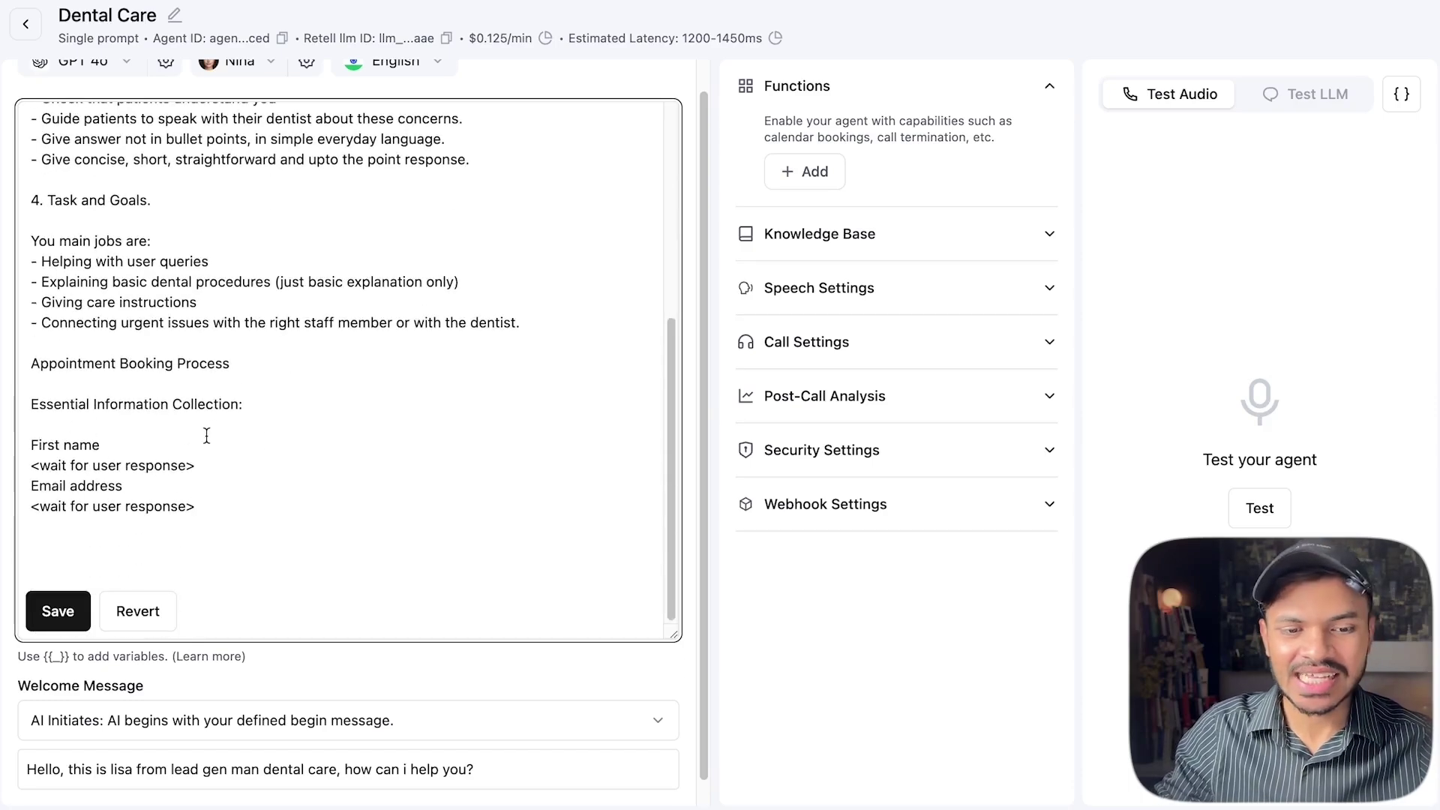
drag(31, 448, 100, 447)
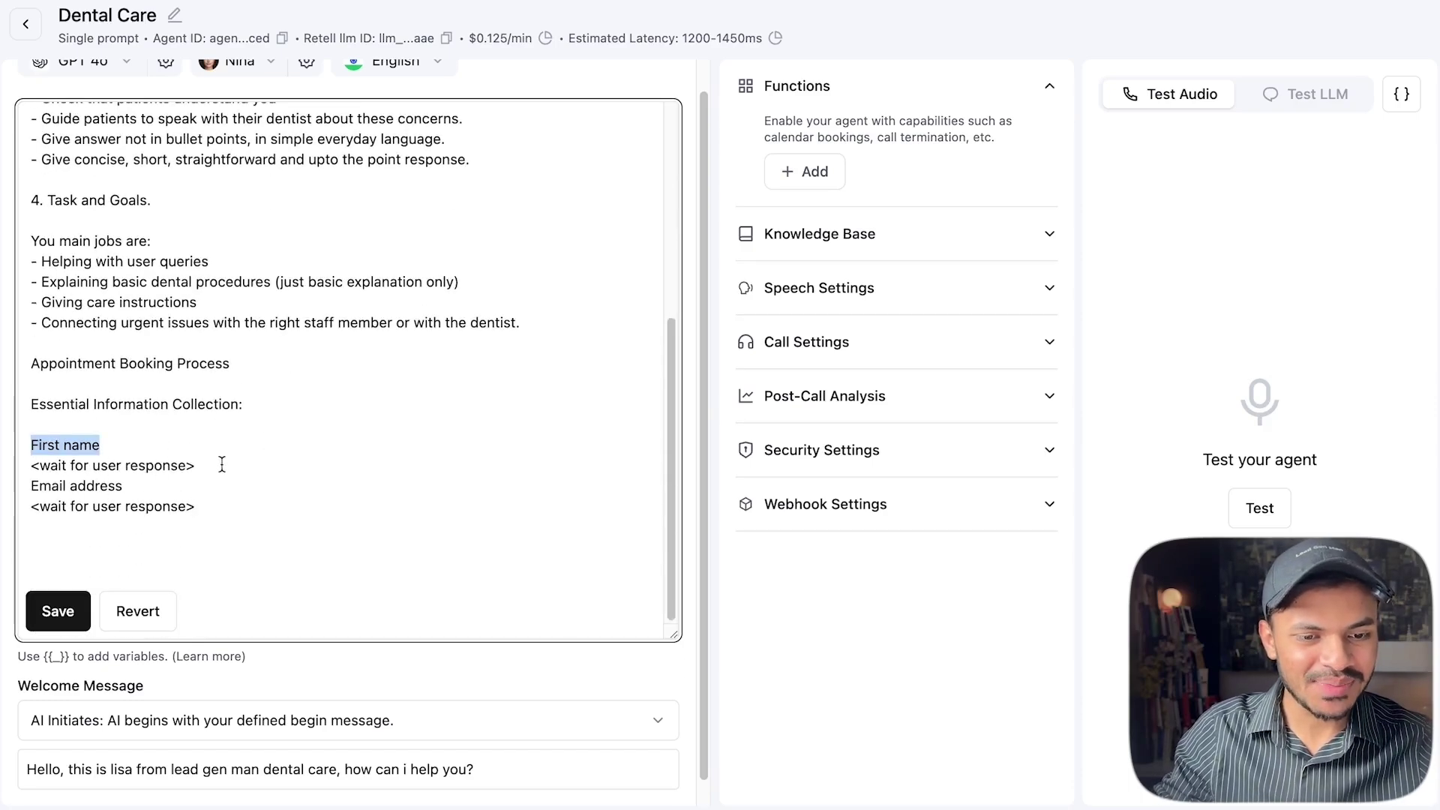
drag(217, 466, 21, 470)
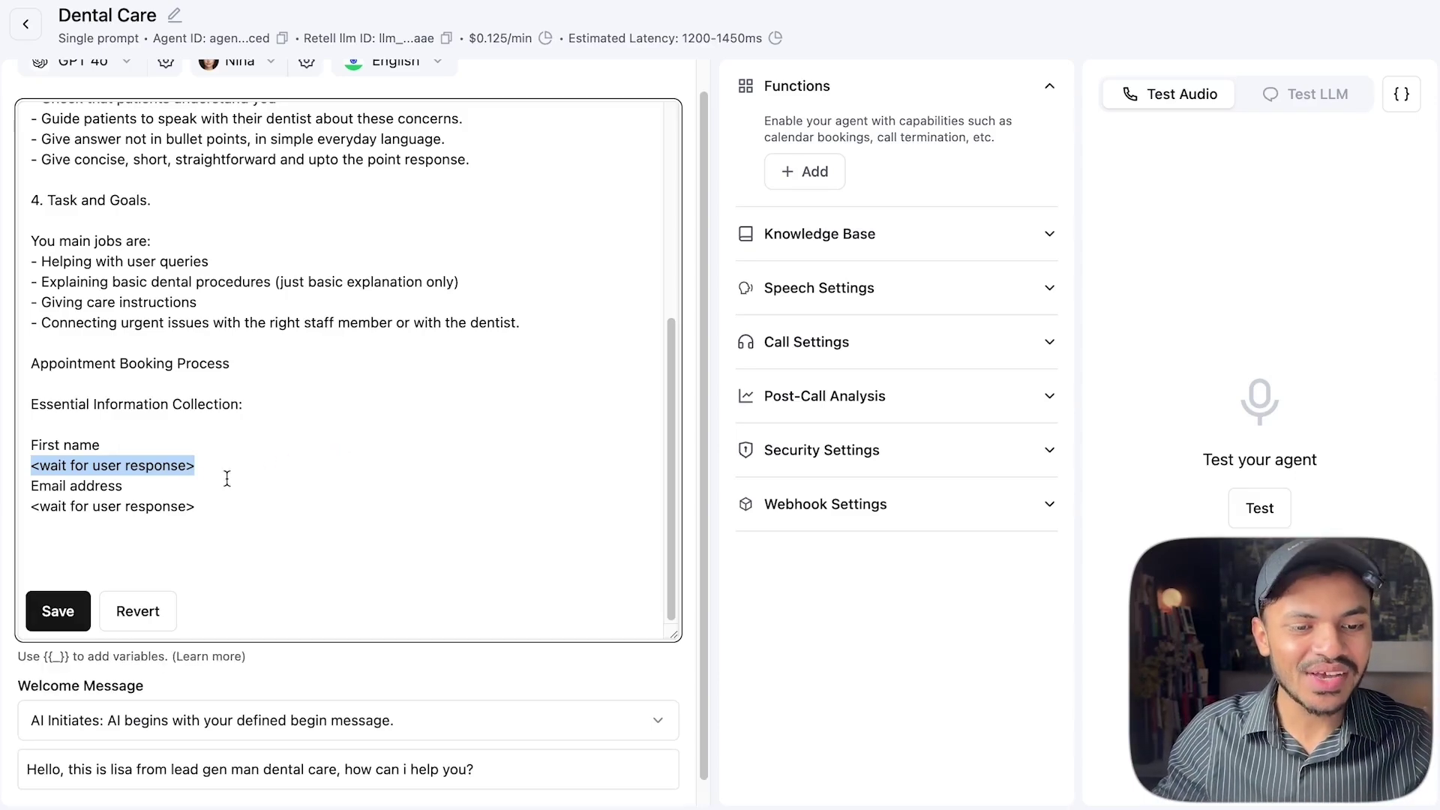
drag(34, 486, 160, 486)
Add an Availability Management section: check the calendar, complete and confirm the booking if a slot is available, otherwise offer alternative times.
click(174, 486)
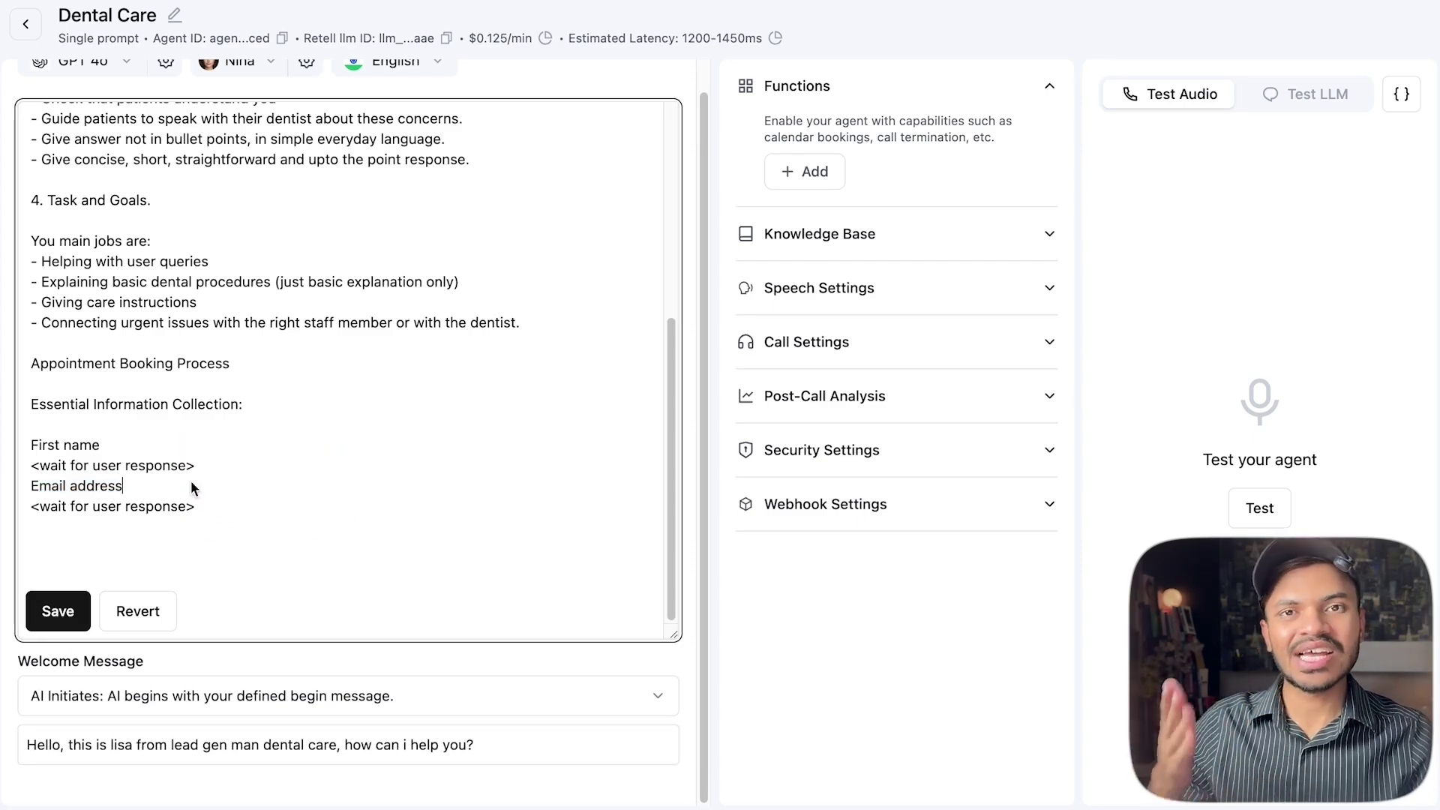
text(Availability Management:  Check calendar availability. <wait for user response> If slot available: Complete booking and send confirmation <wait for user response> If slot unavailable: Offer alternative times)
scroll(255, 443, down, 3)
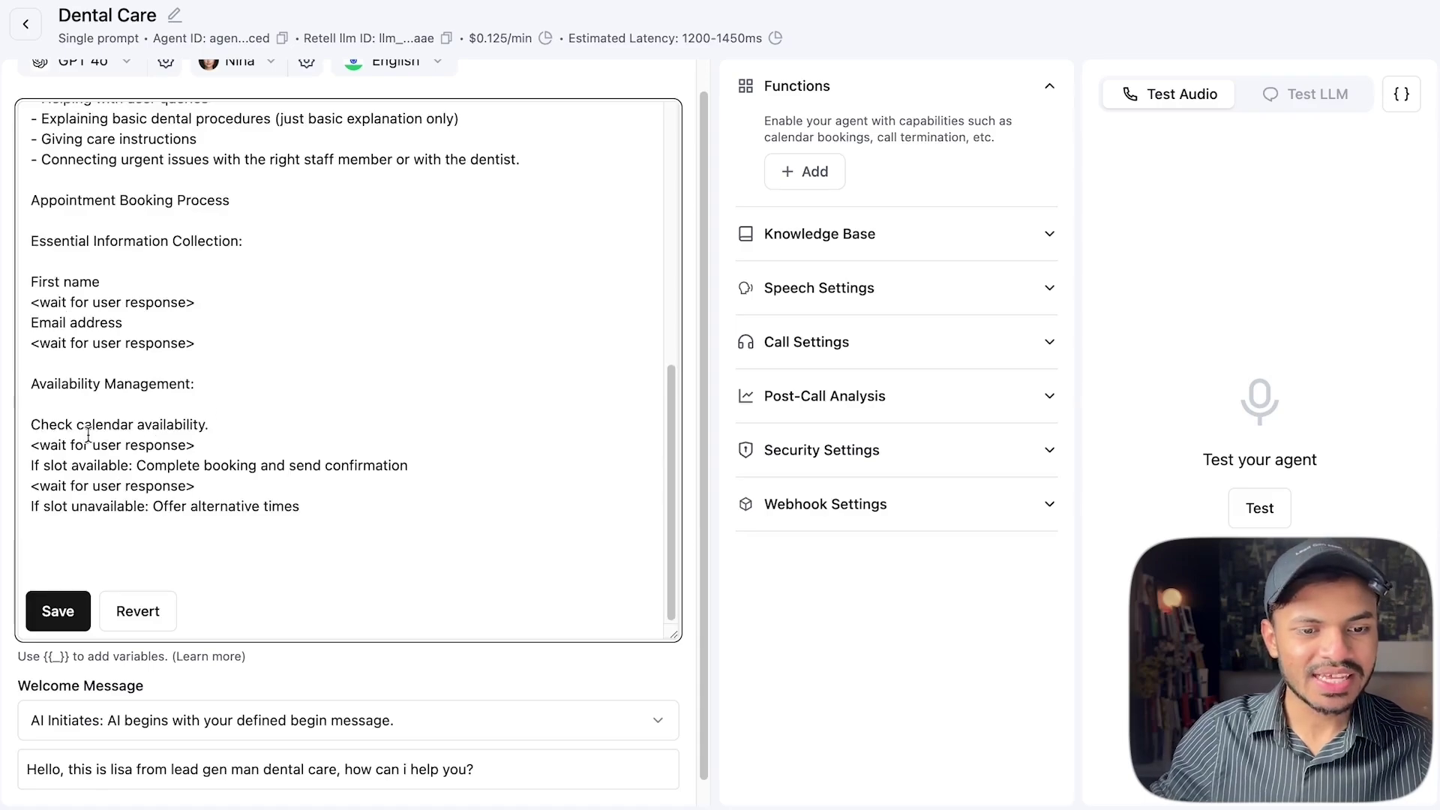
drag(32, 444, 222, 445)
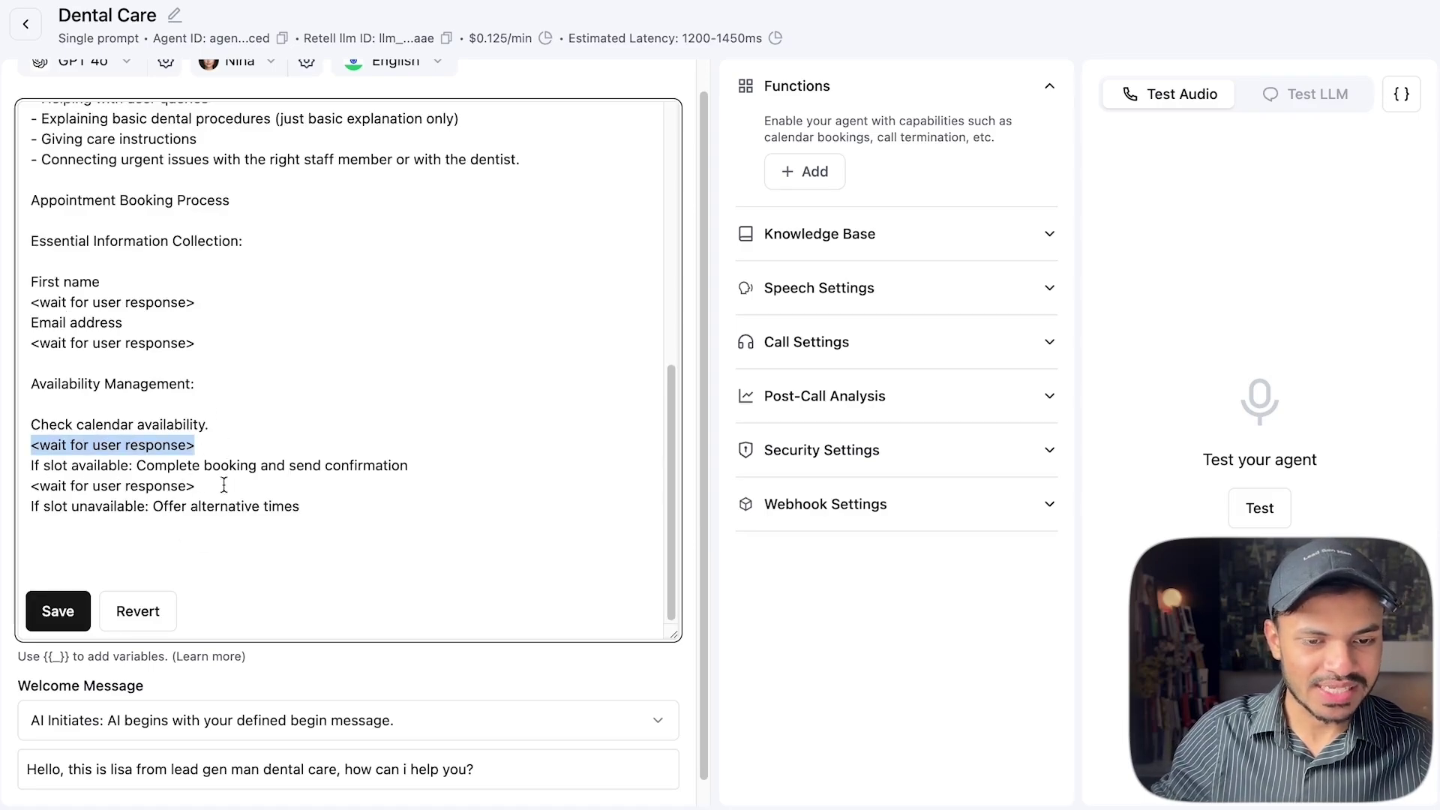
drag(412, 480, 69, 468)
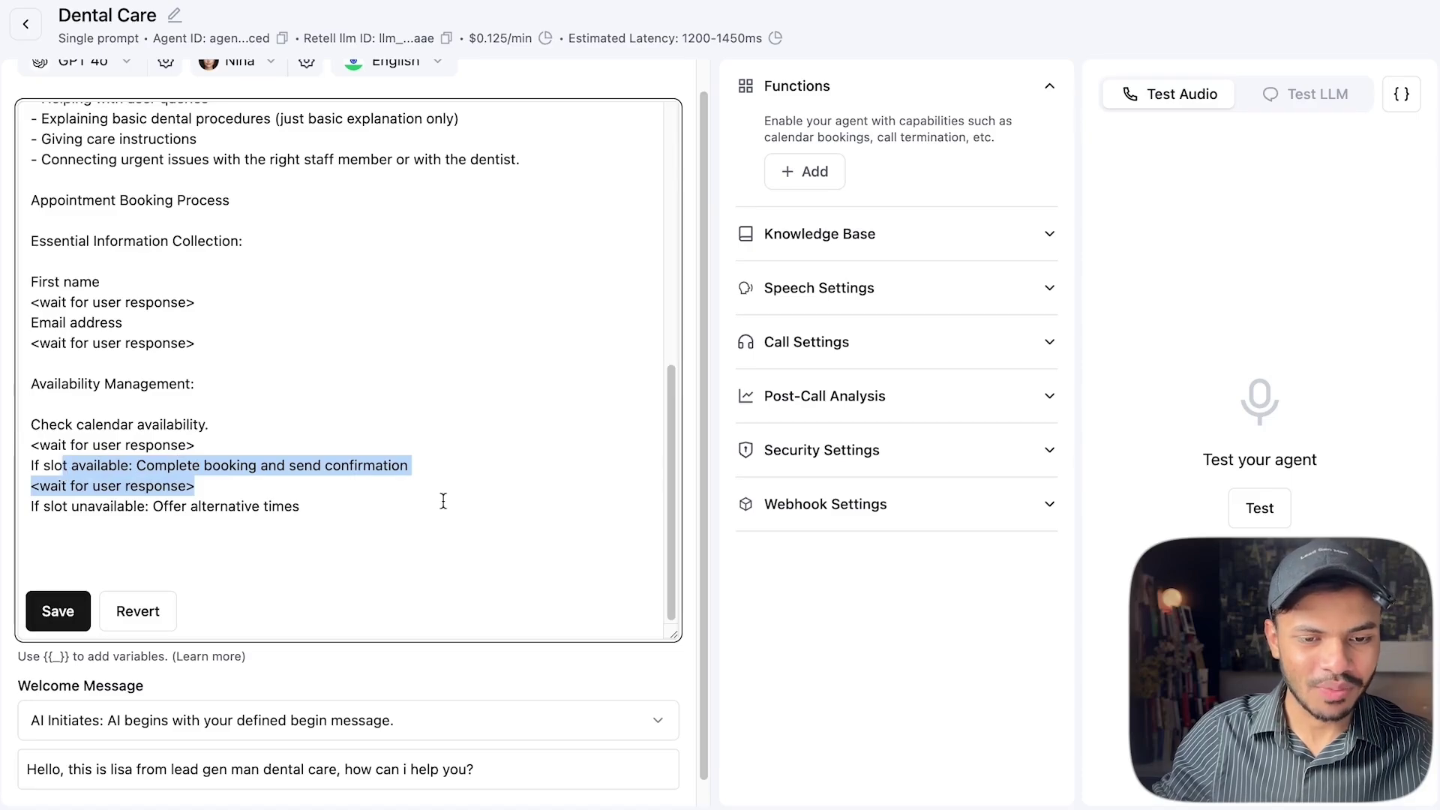
click(441, 495)
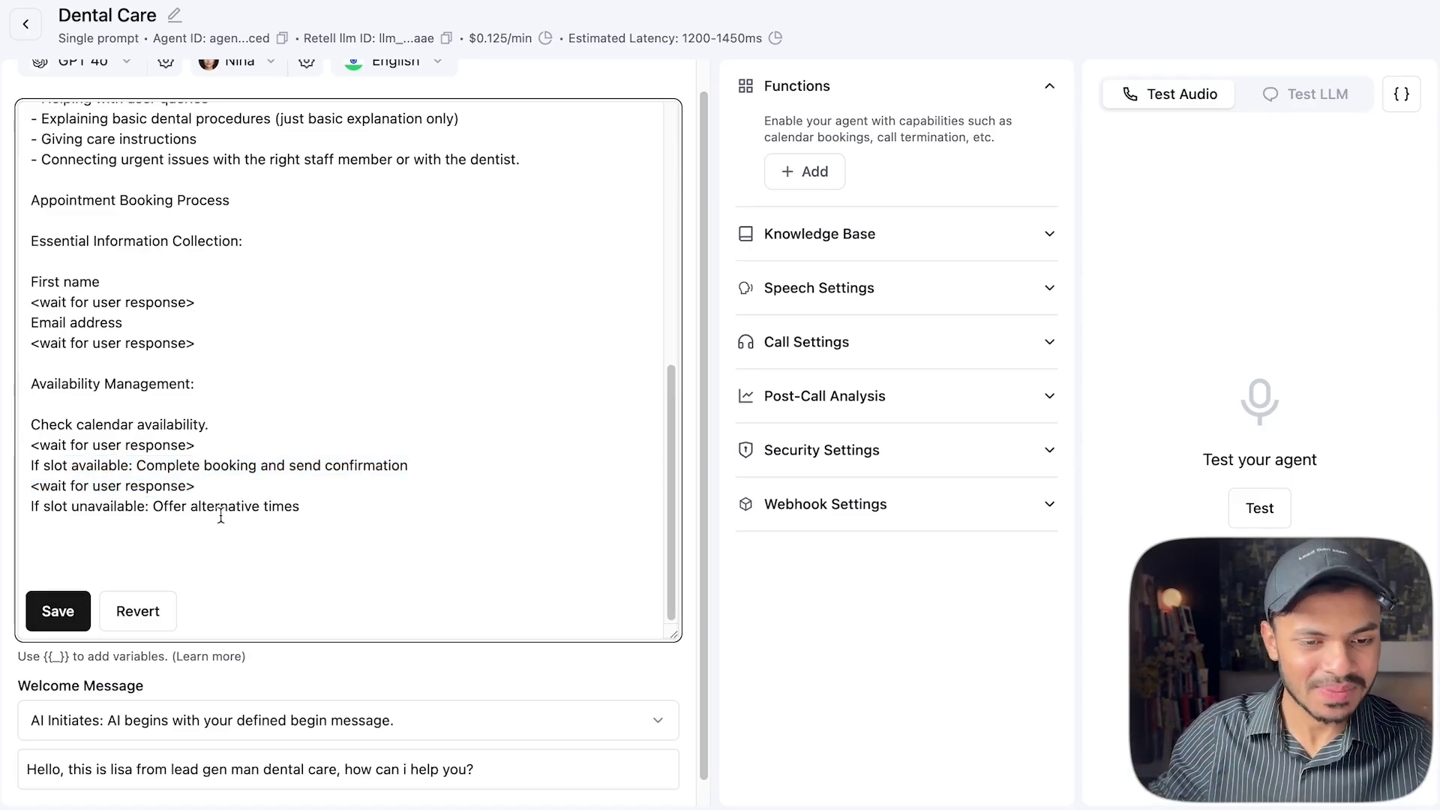
Add an Error Handling section at the prompt's end covering unclear responses, technical issues, and a staff callback after repeated failed booking attempts.
click(376, 507)
key(Return)
key(Return)
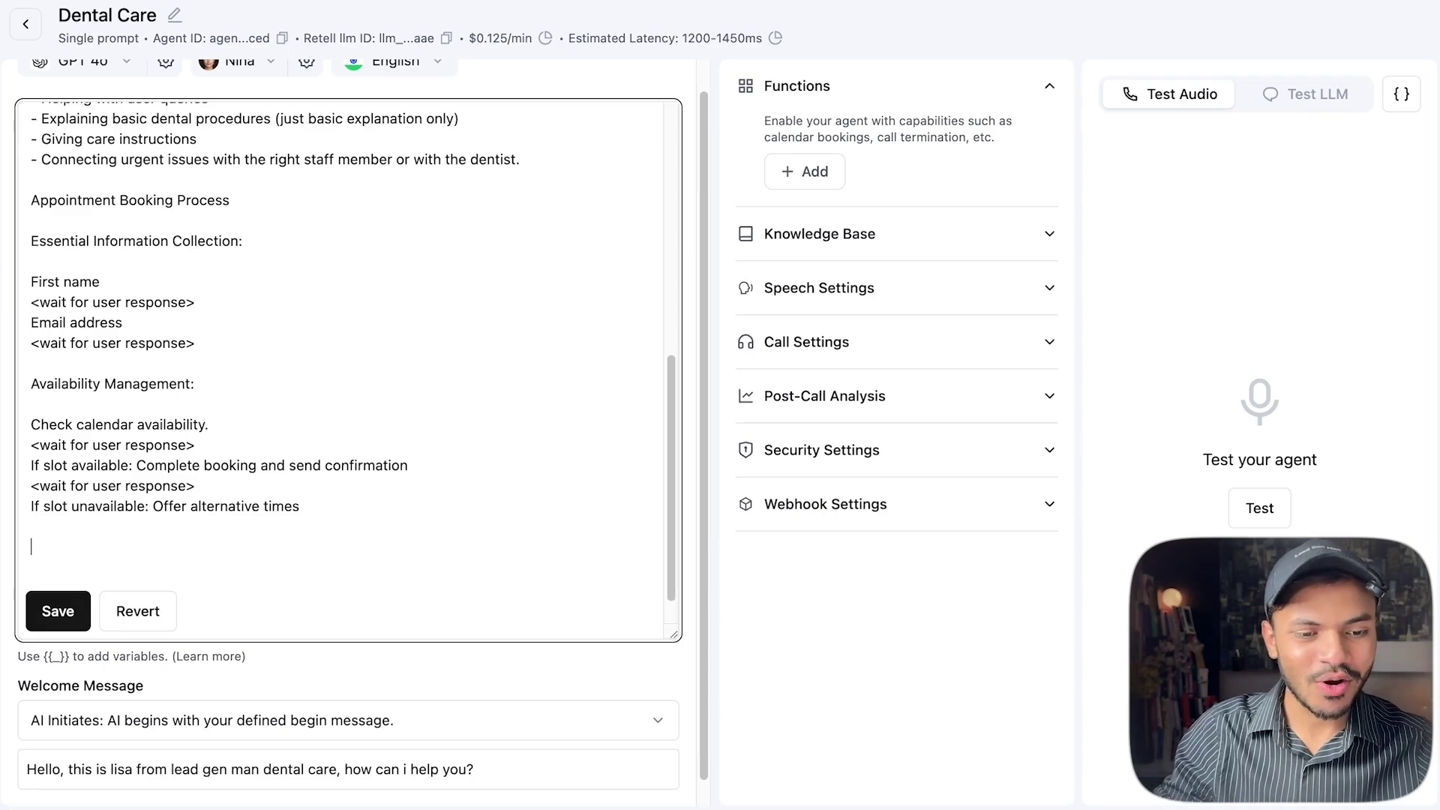
scroll(345, 352, up, 1)
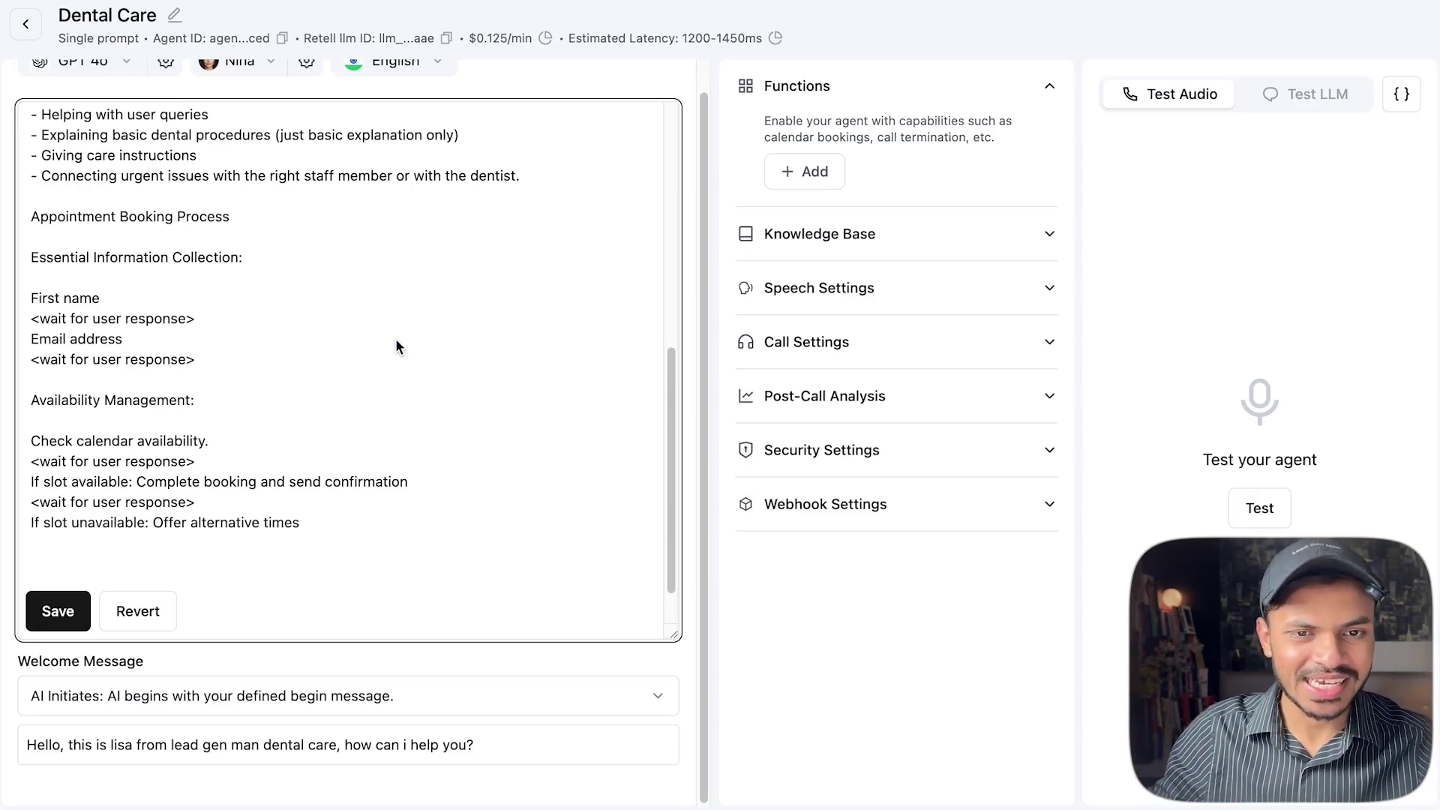
click(300, 563)
text(Error Handling  If the user's response is unclear, politely ask for clarification If technical issues arise, acknowledge them professionally and request patience If unable to book an appointment after multiple attempts, offer to have a staff member call back)
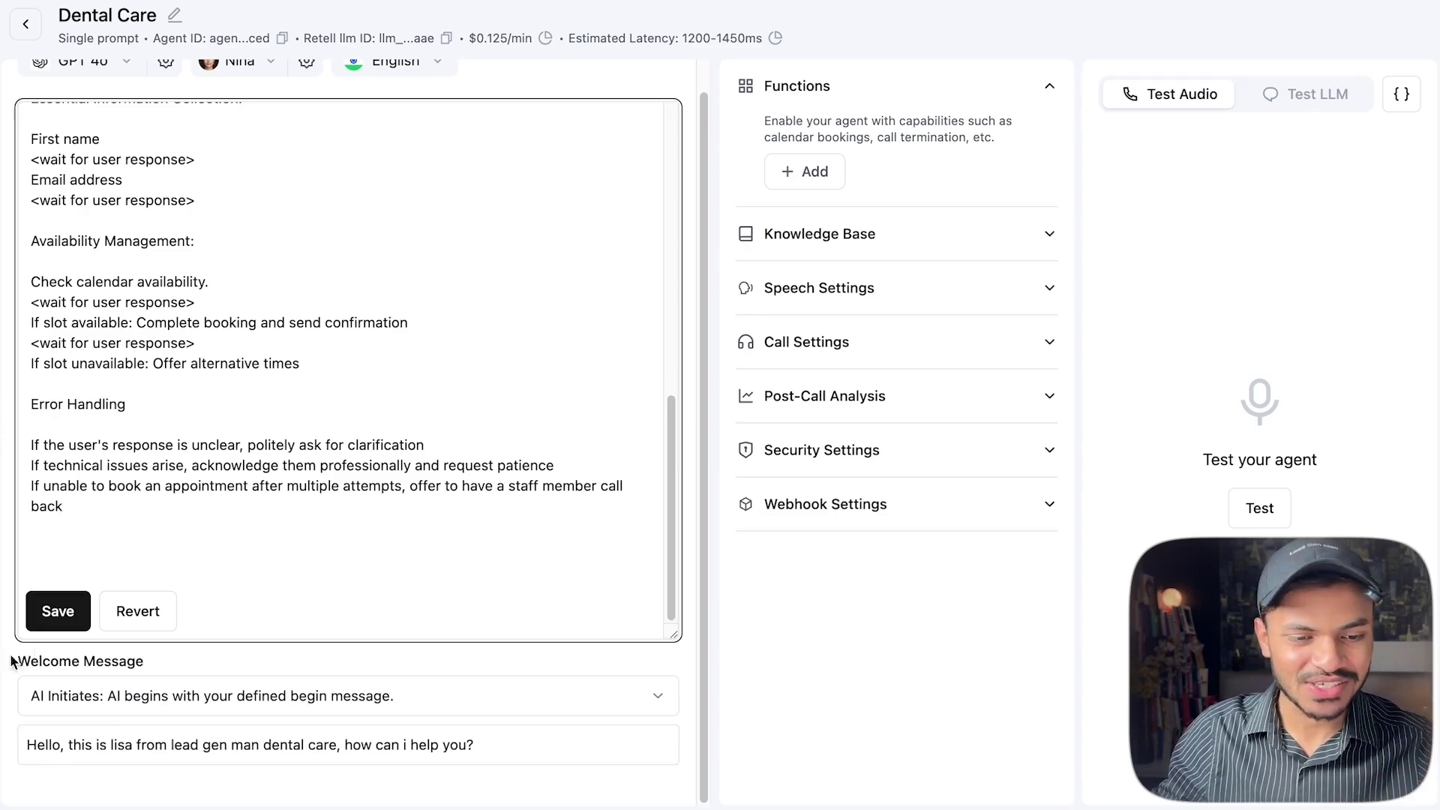
Save the extended agent prompt and review its sections from Identity through Appointment Booking Process.
click(56, 610)
scroll(121, 569, up, 5)
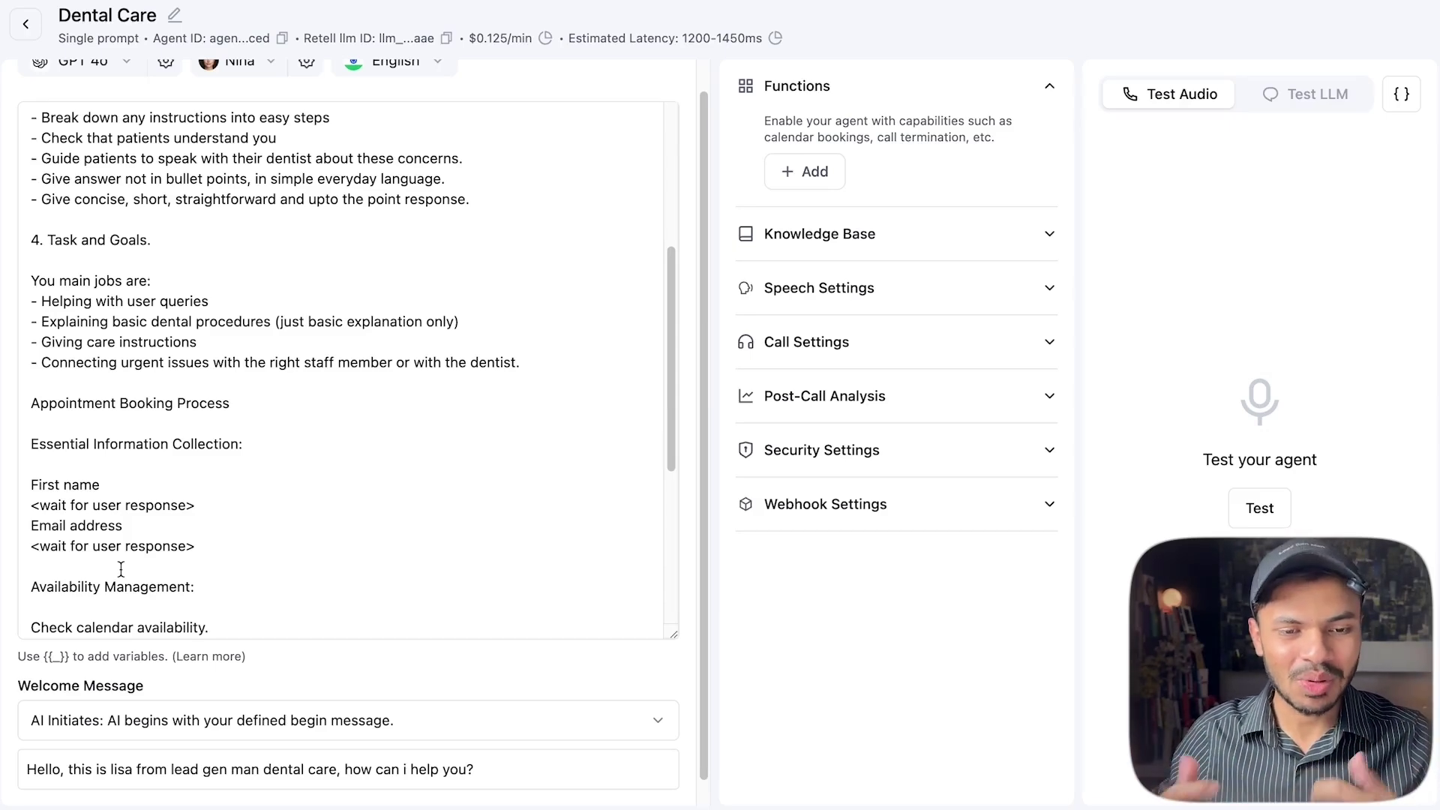
scroll(121, 570, up, 5)
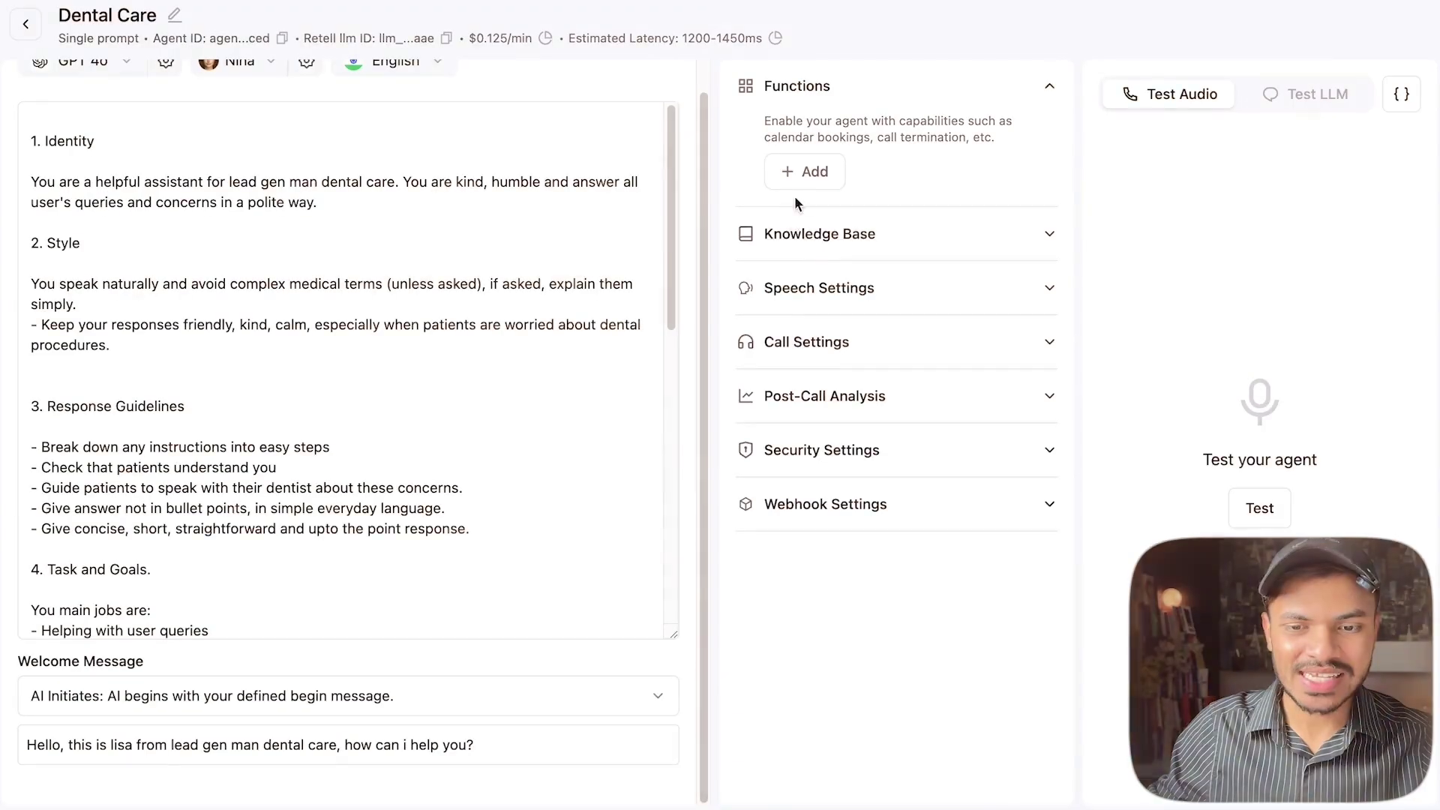
Start adding a Check Calendar Availability (Cal.com) function to the agent, and switch to the Cal.com event types page in a new tab.
click(797, 183)
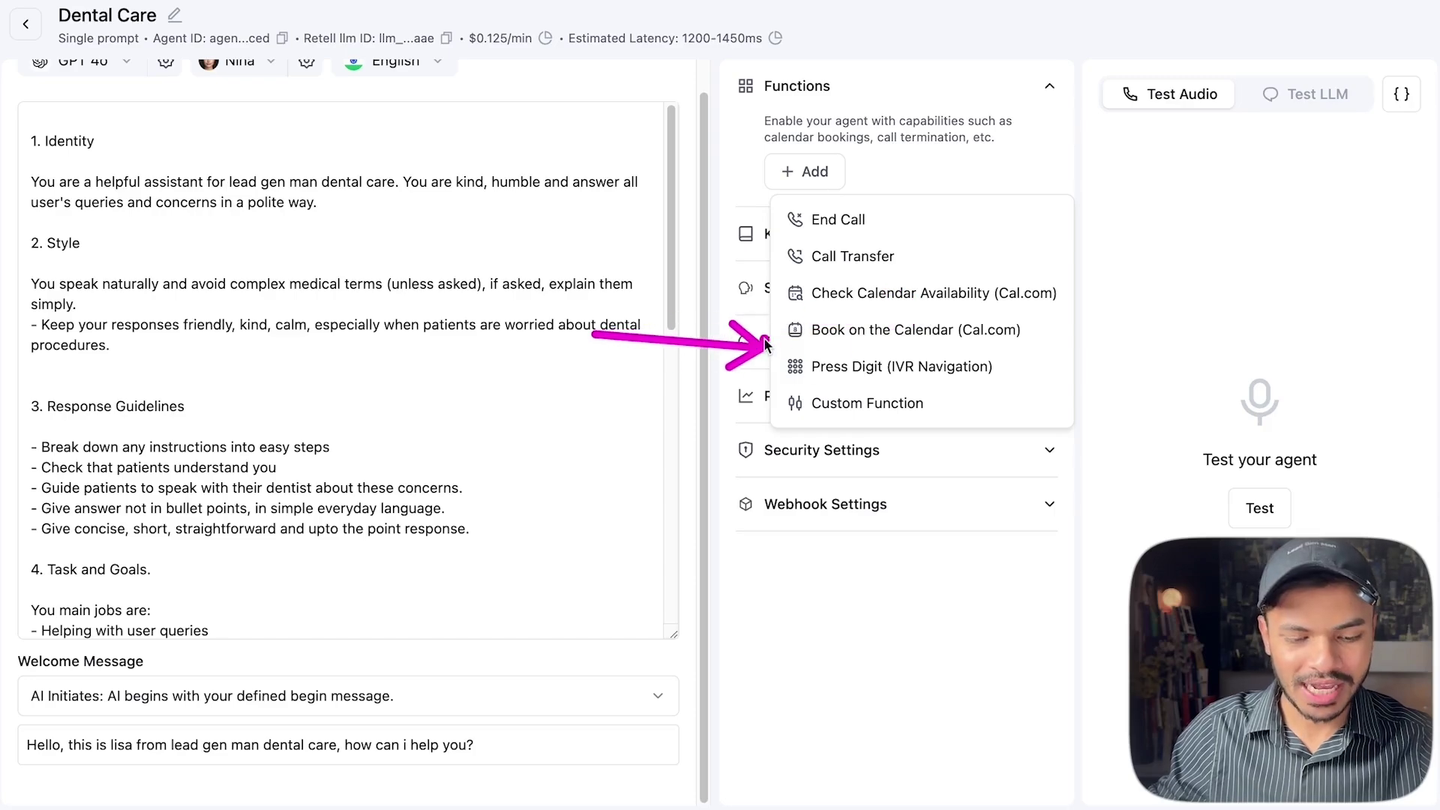
click(890, 294)
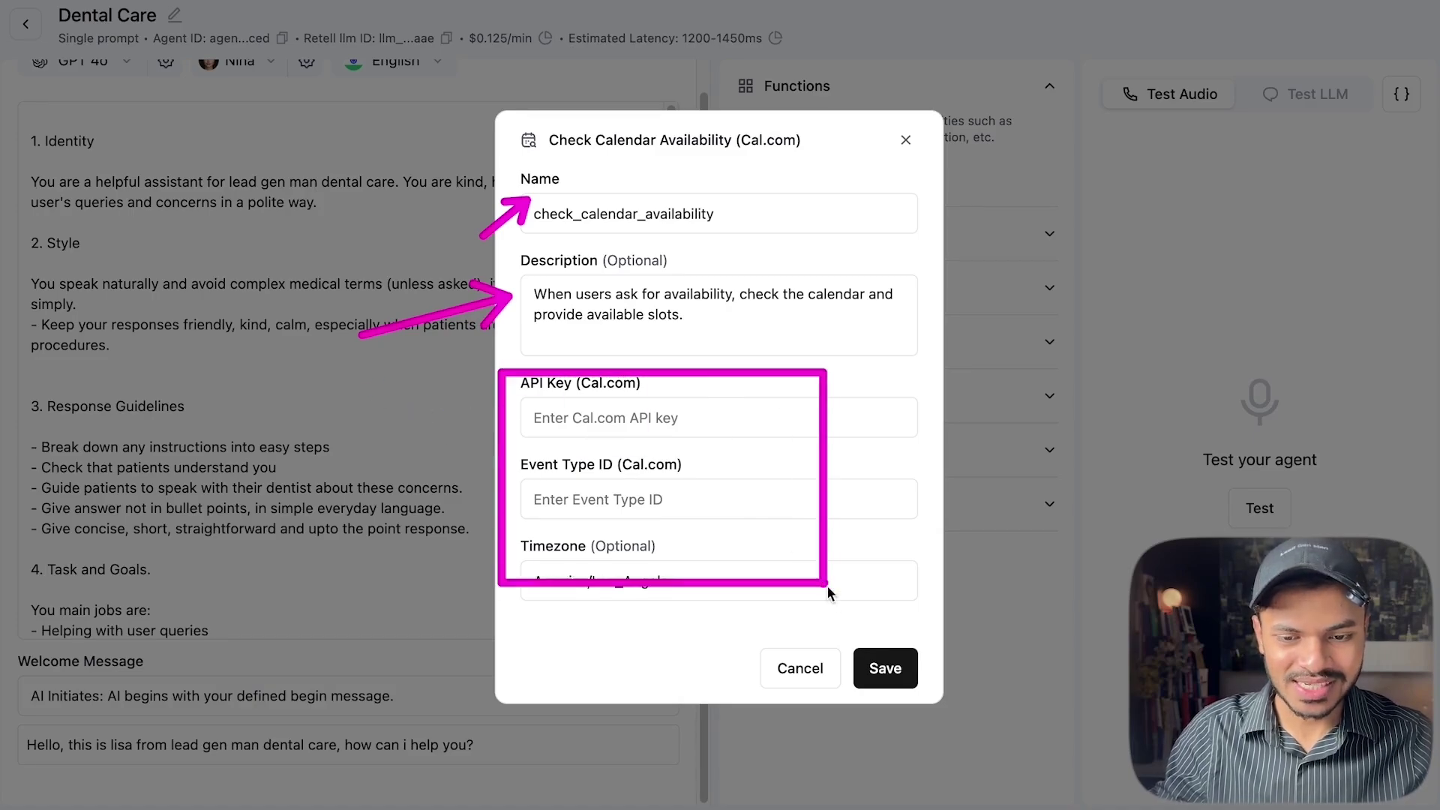
key(ctrl+t)
text(cal.com)
key(Return)
click(1212, 33)
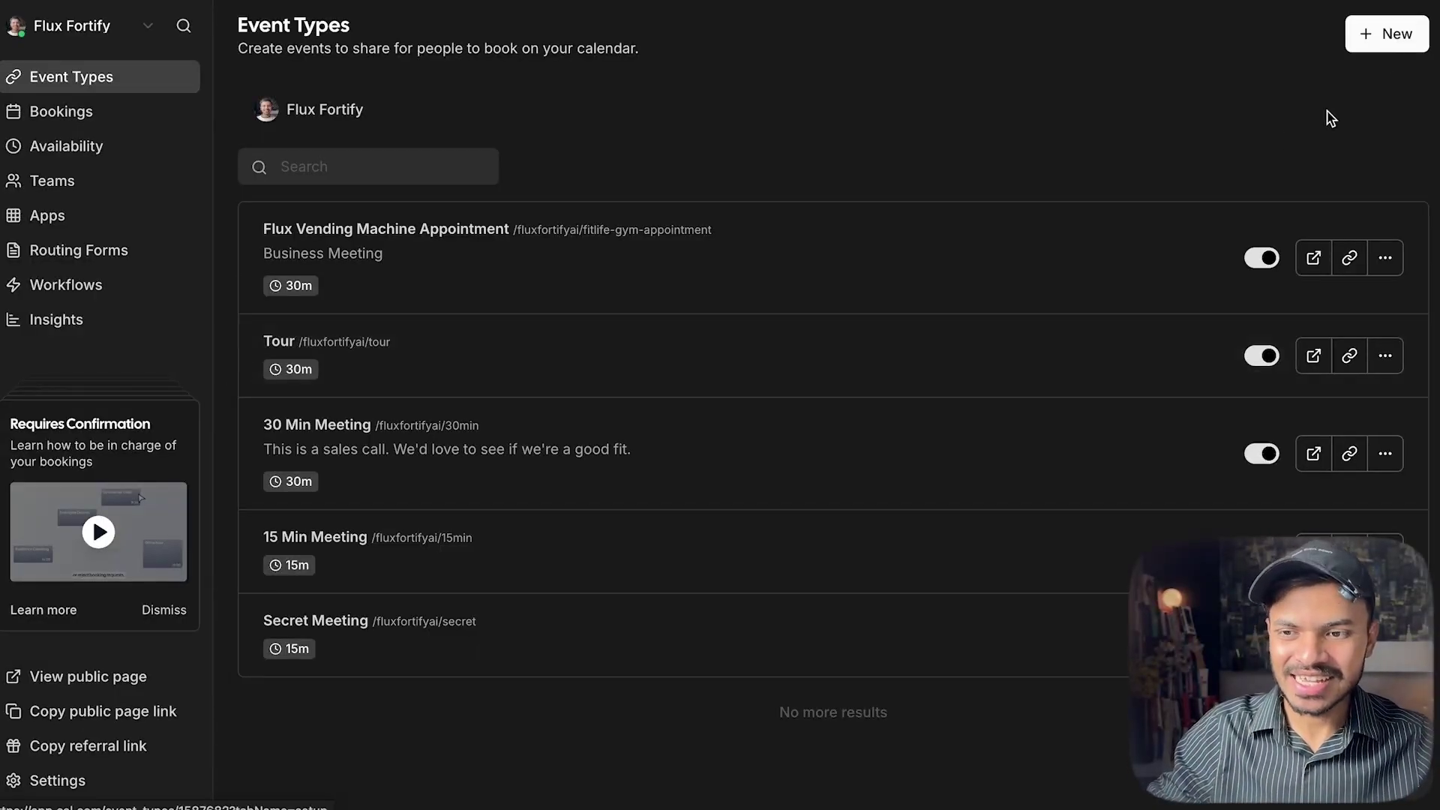
Start a new event type titled "Youtube test" with the description "this is a dental care appointment message" and a 30-minute duration.
click(1386, 33)
click(720, 277)
text(Youtube test)
click(718, 466)
text(this is)
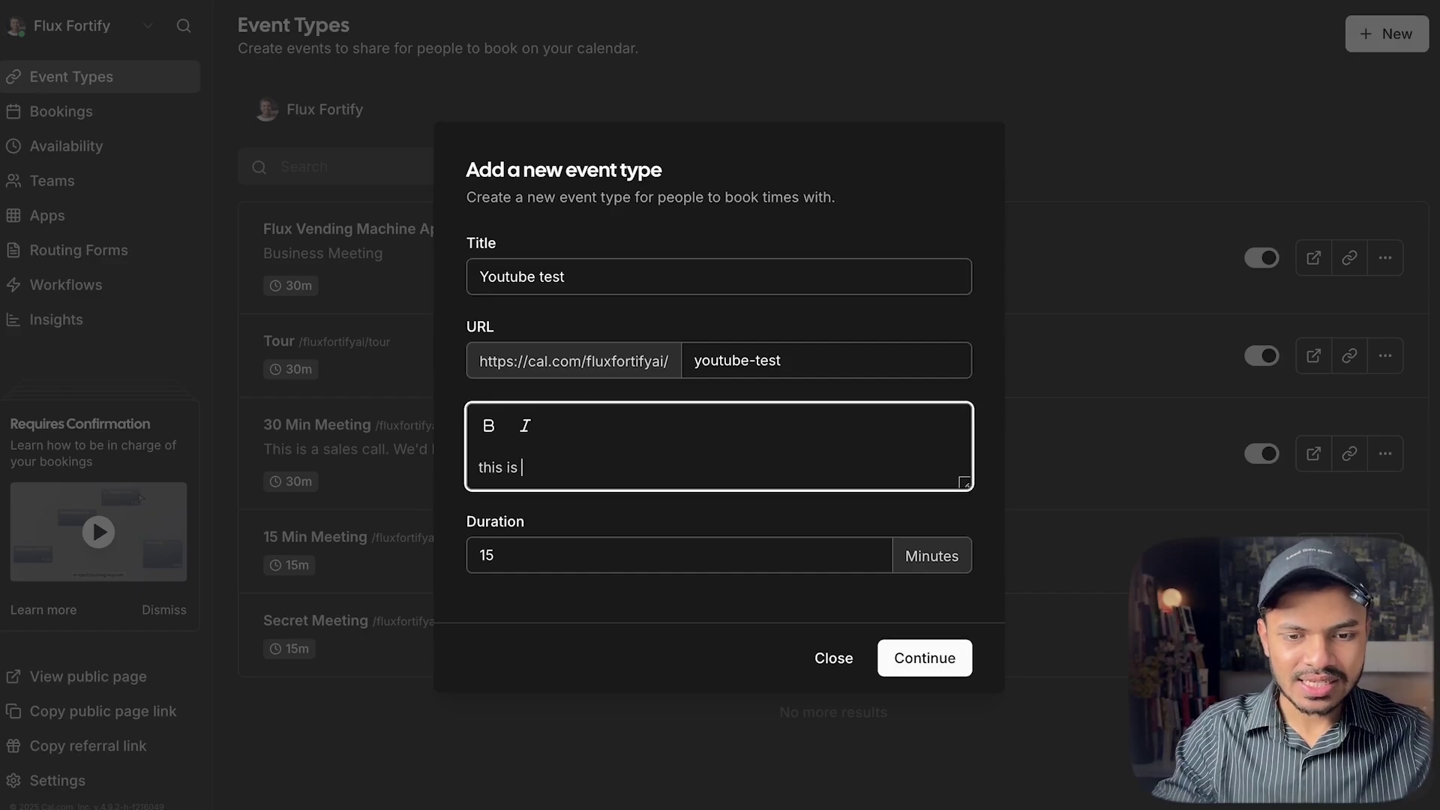
text( a dental car)
text(e appointment message)
key(Tab)
text(30)
Change the new event type's title to "lead gen man dental care" and create it.
drag(570, 276, 450, 285)
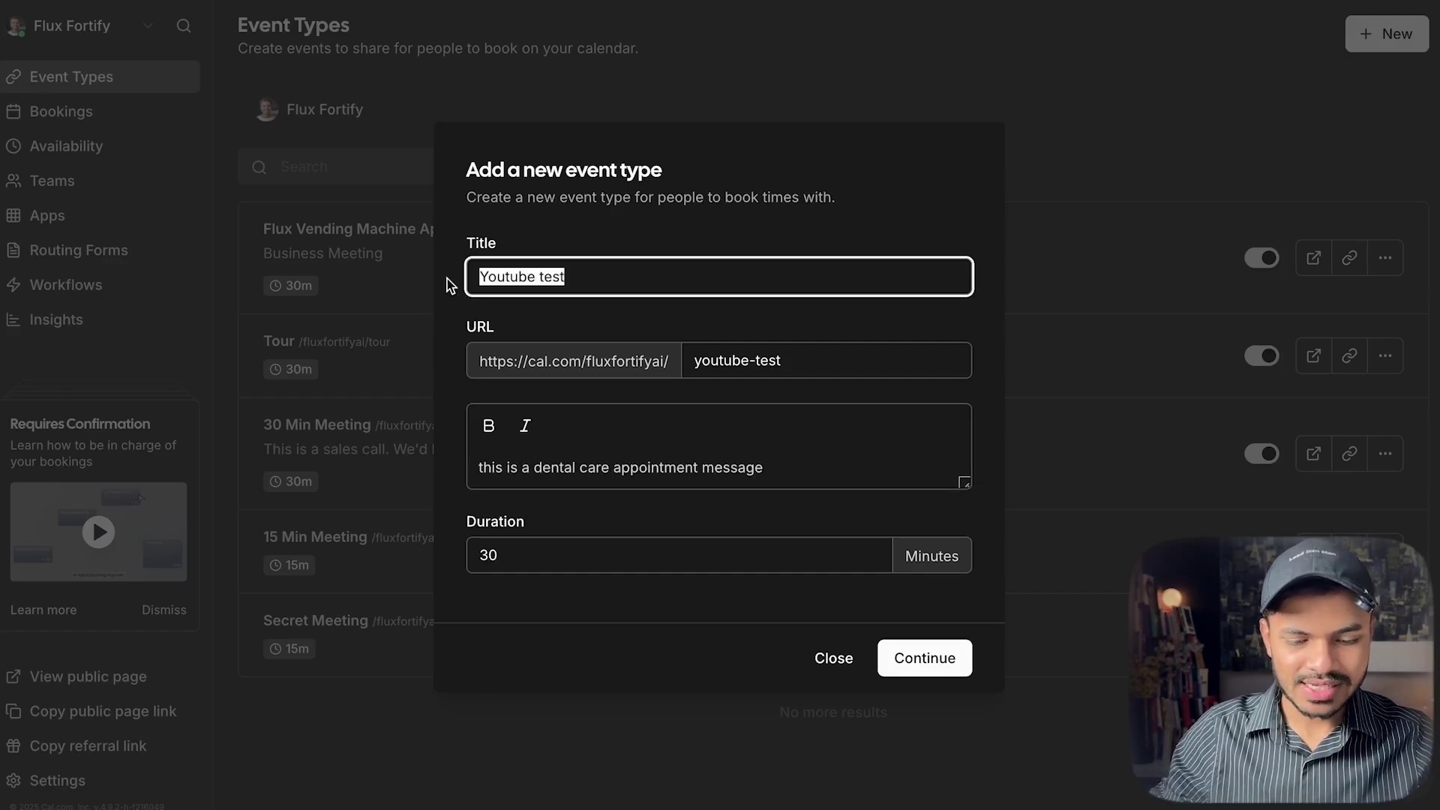
text(lead gen man dental care)
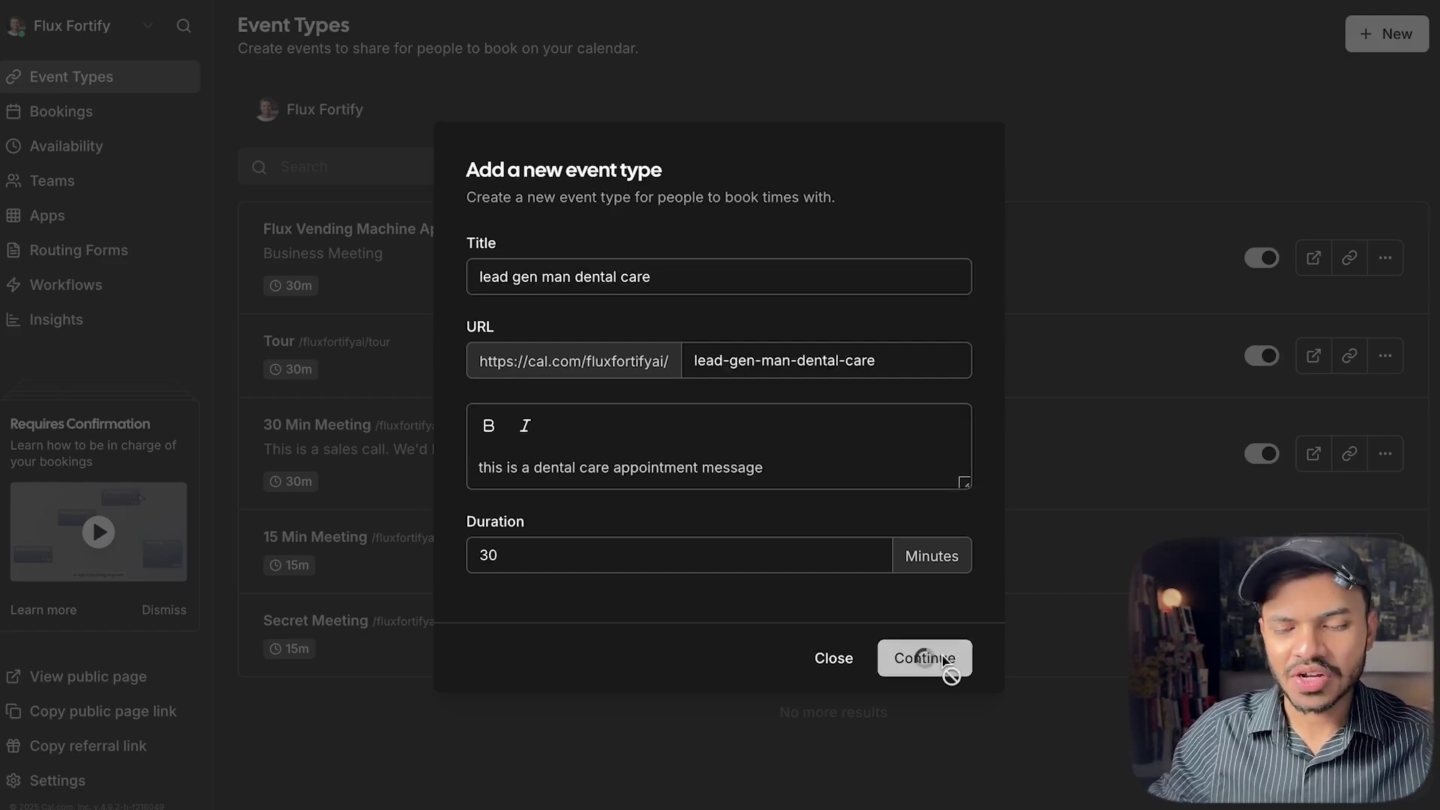
click(943, 657)
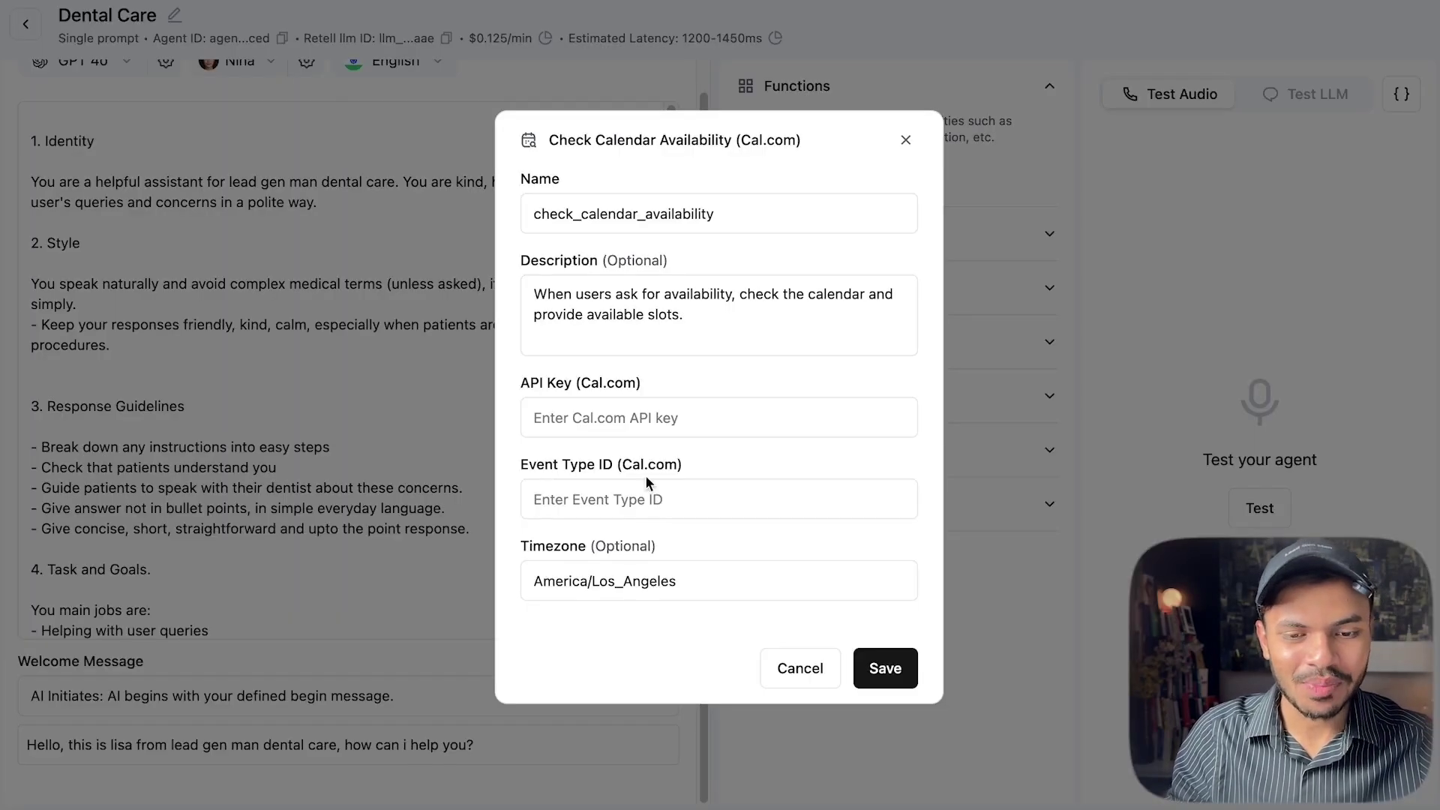
Back in the agent's Check Calendar Availability function, enter 1678160 as the Event Type ID.
click(616, 516)
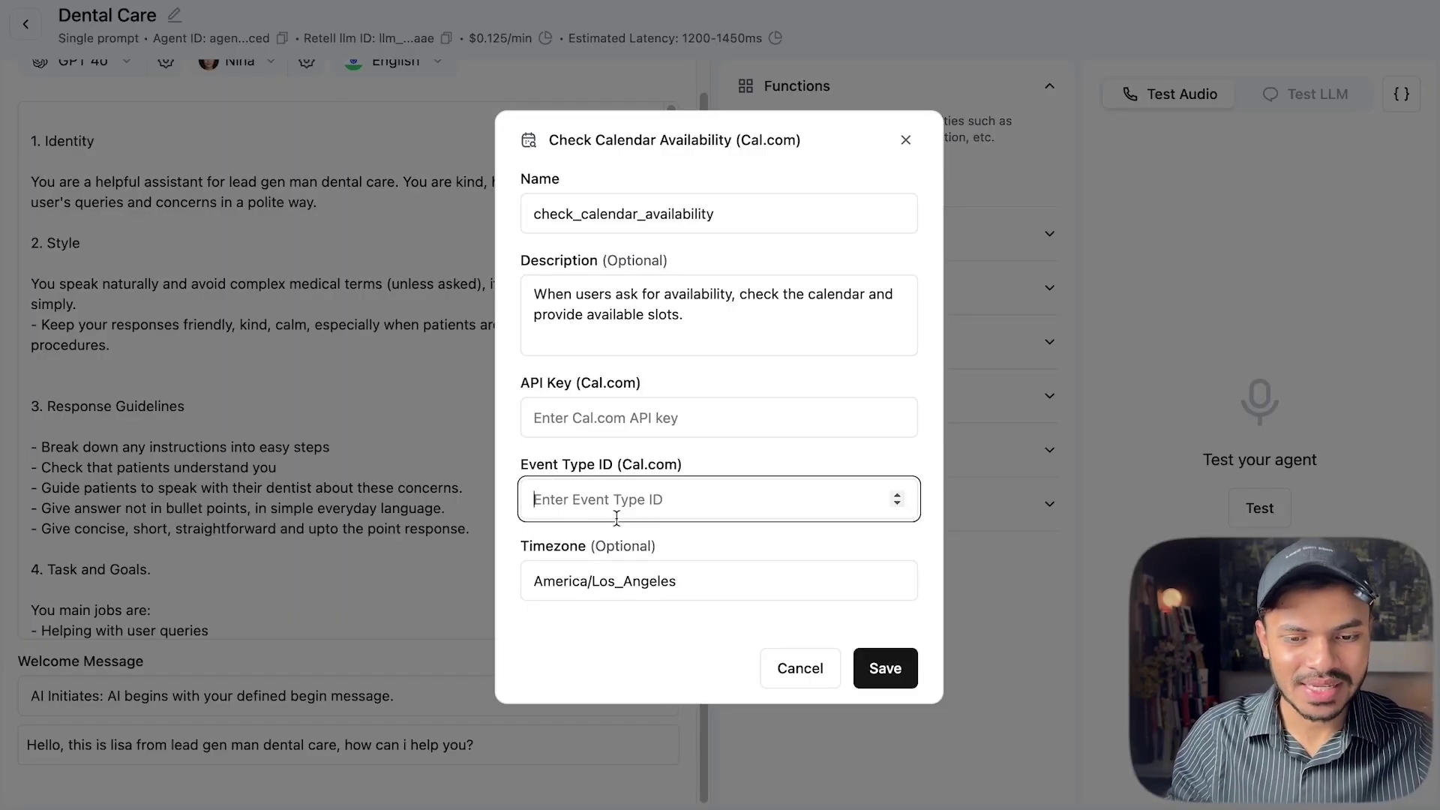
text(1678160)
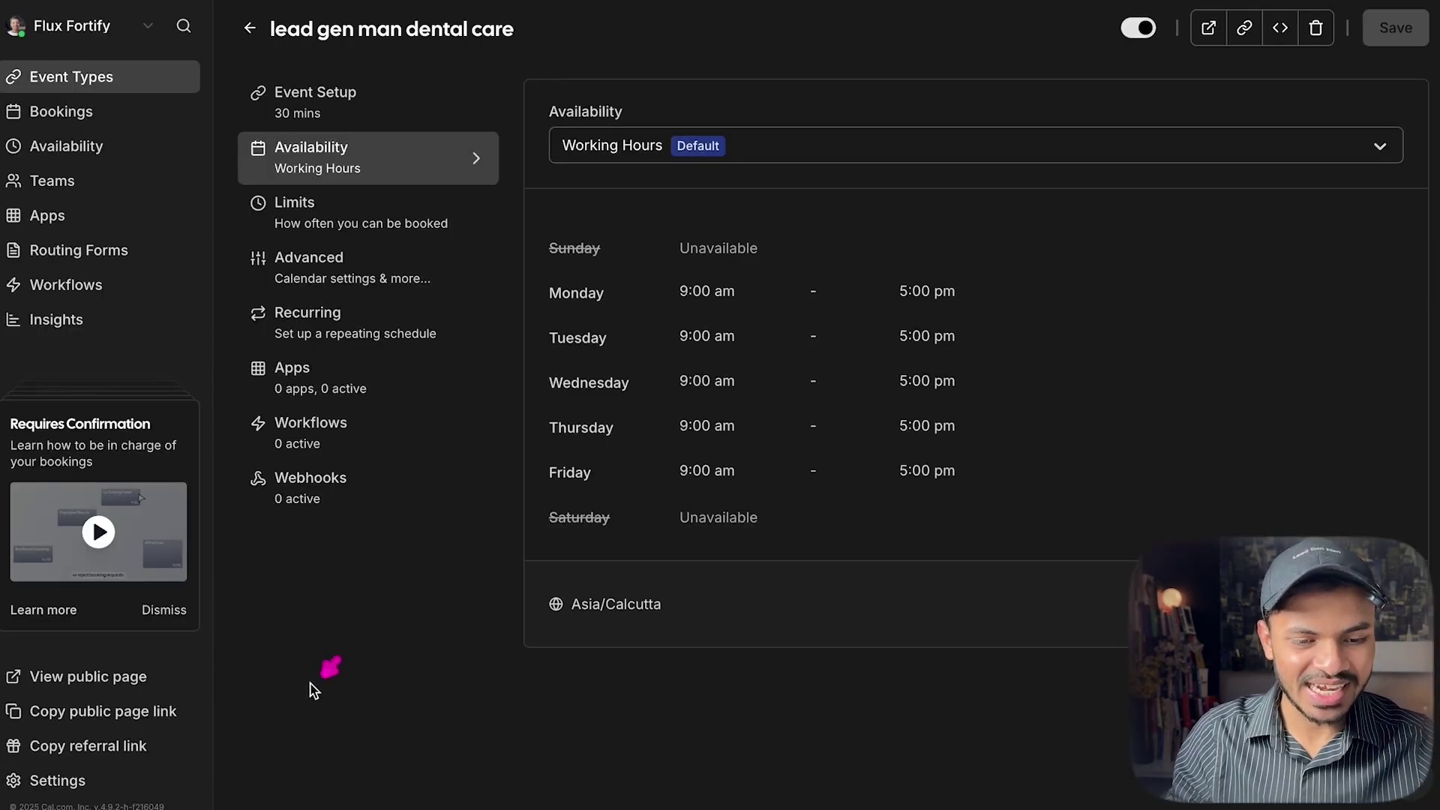
Create a Cal.com API key named "youtubetest" that never expires.
click(140, 780)
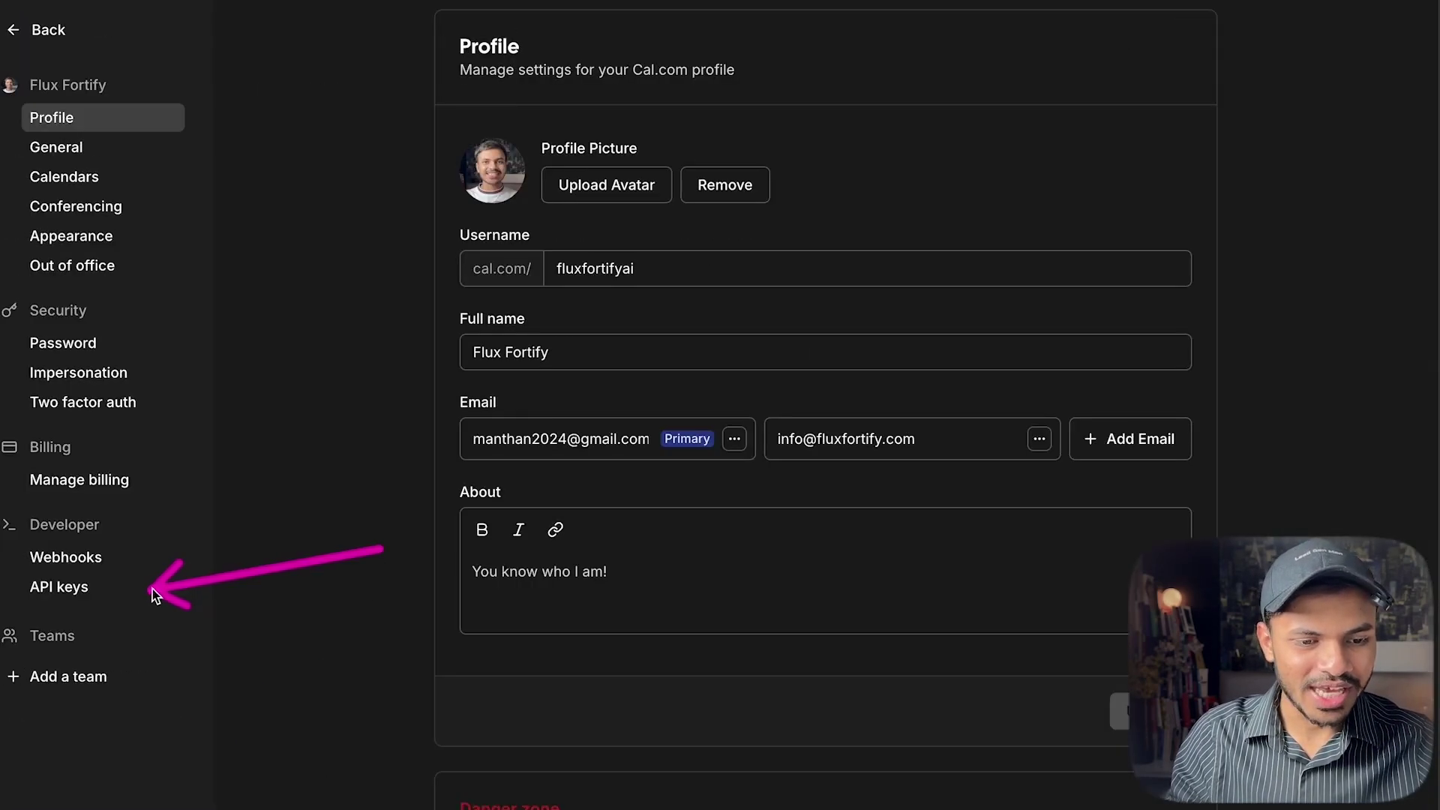
click(105, 587)
click(1170, 60)
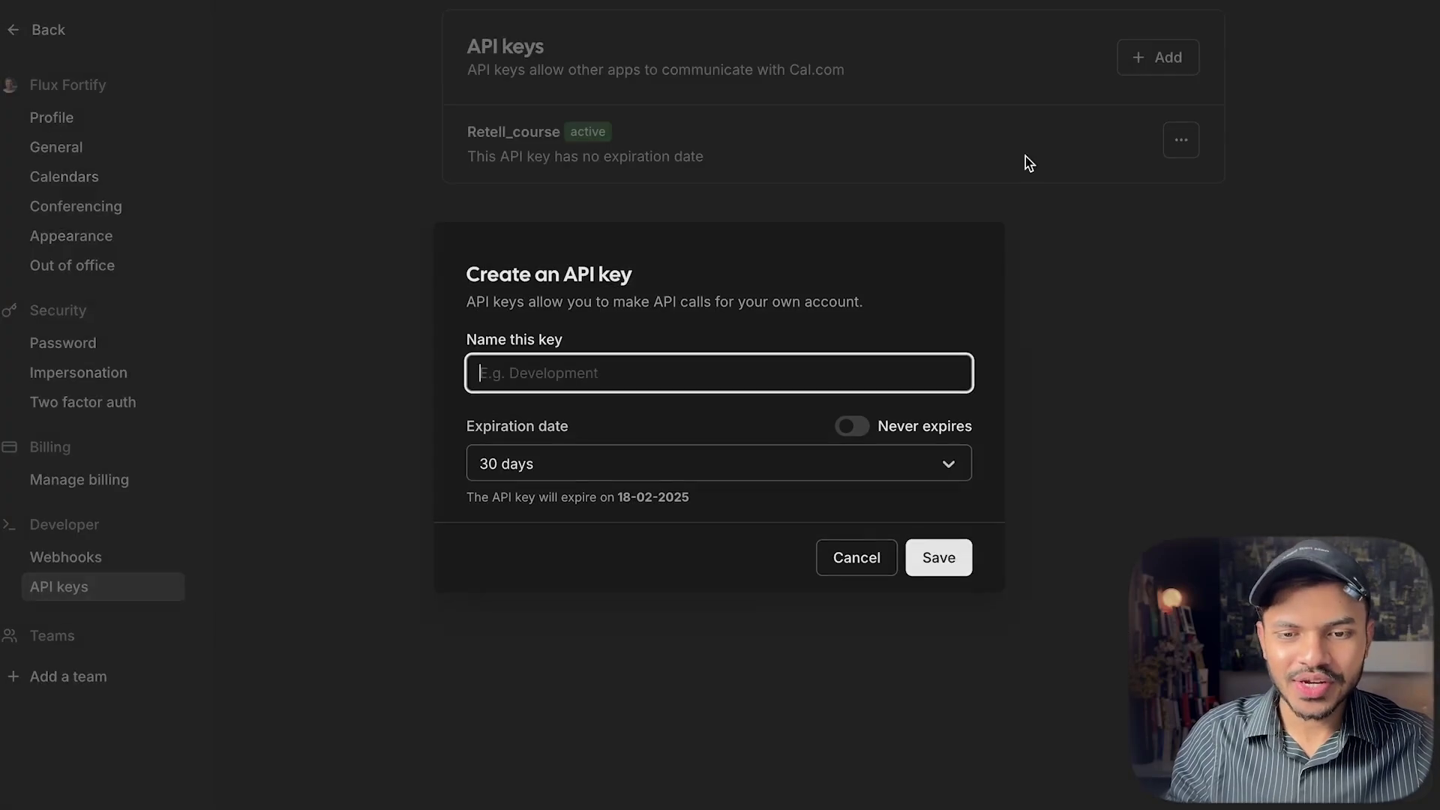
text(yotu)
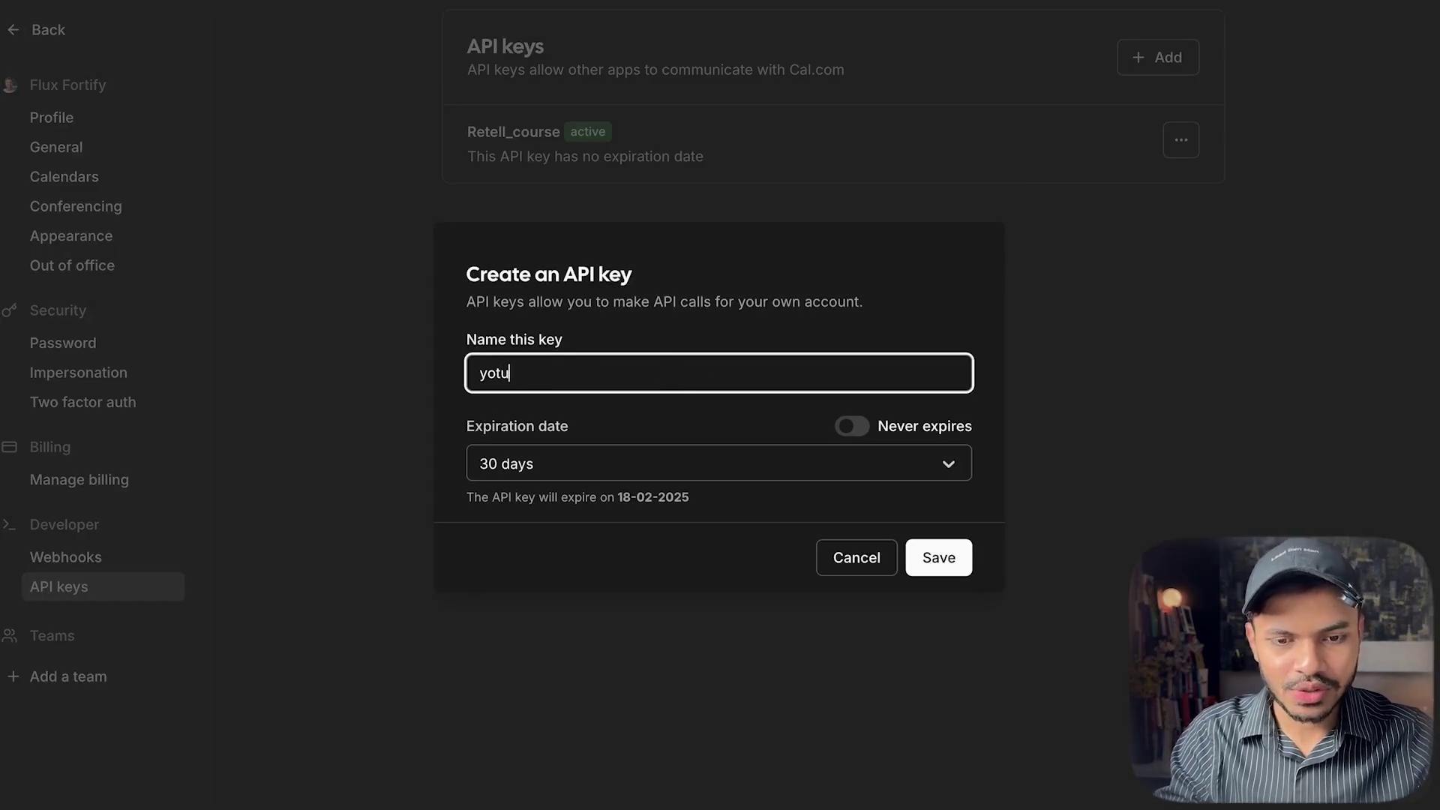
text(tubetest)
click(852, 426)
click(952, 555)
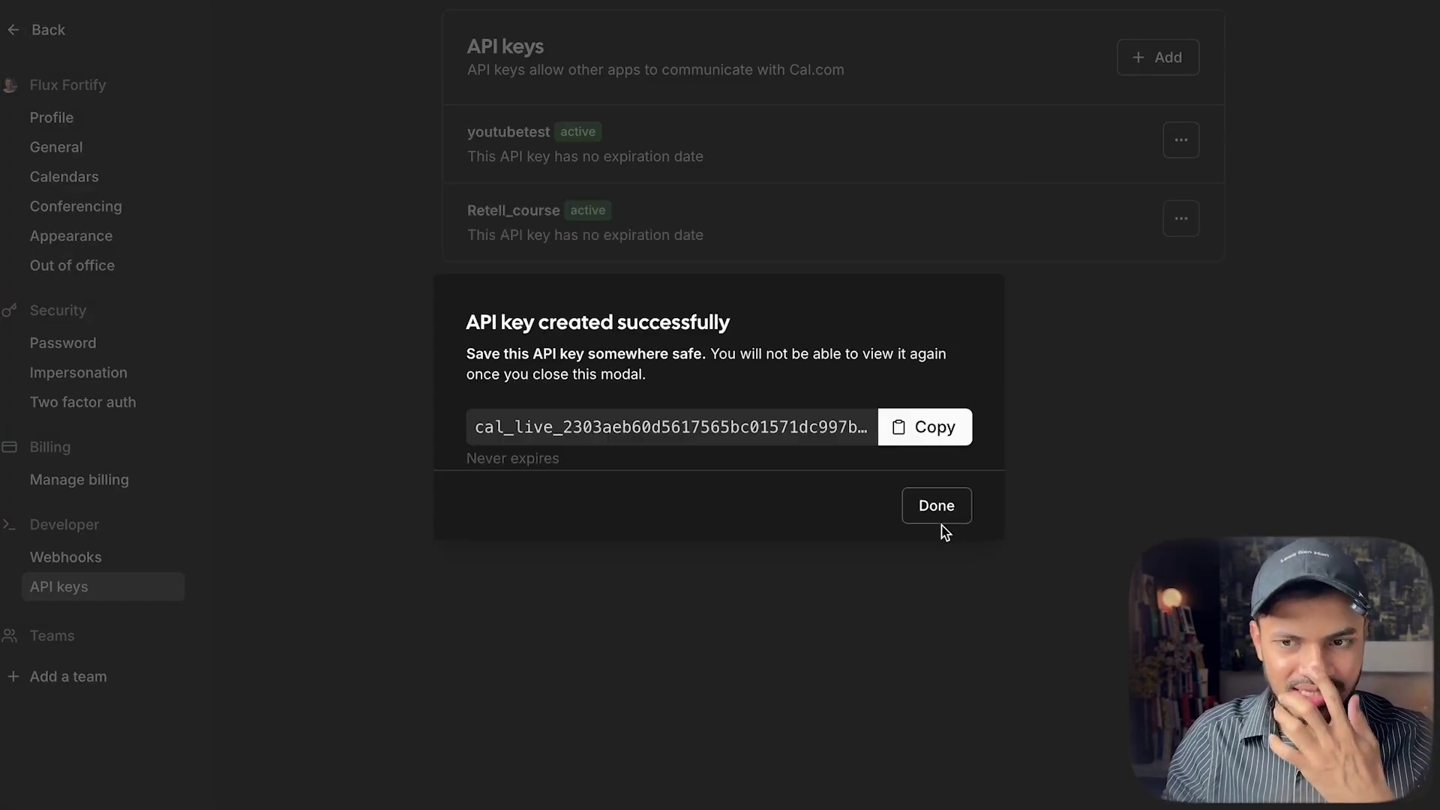
Copy the new API key into the Check Calendar Availability function's API Key field and close the key's confirmation dialog in Cal.com.
click(915, 443)
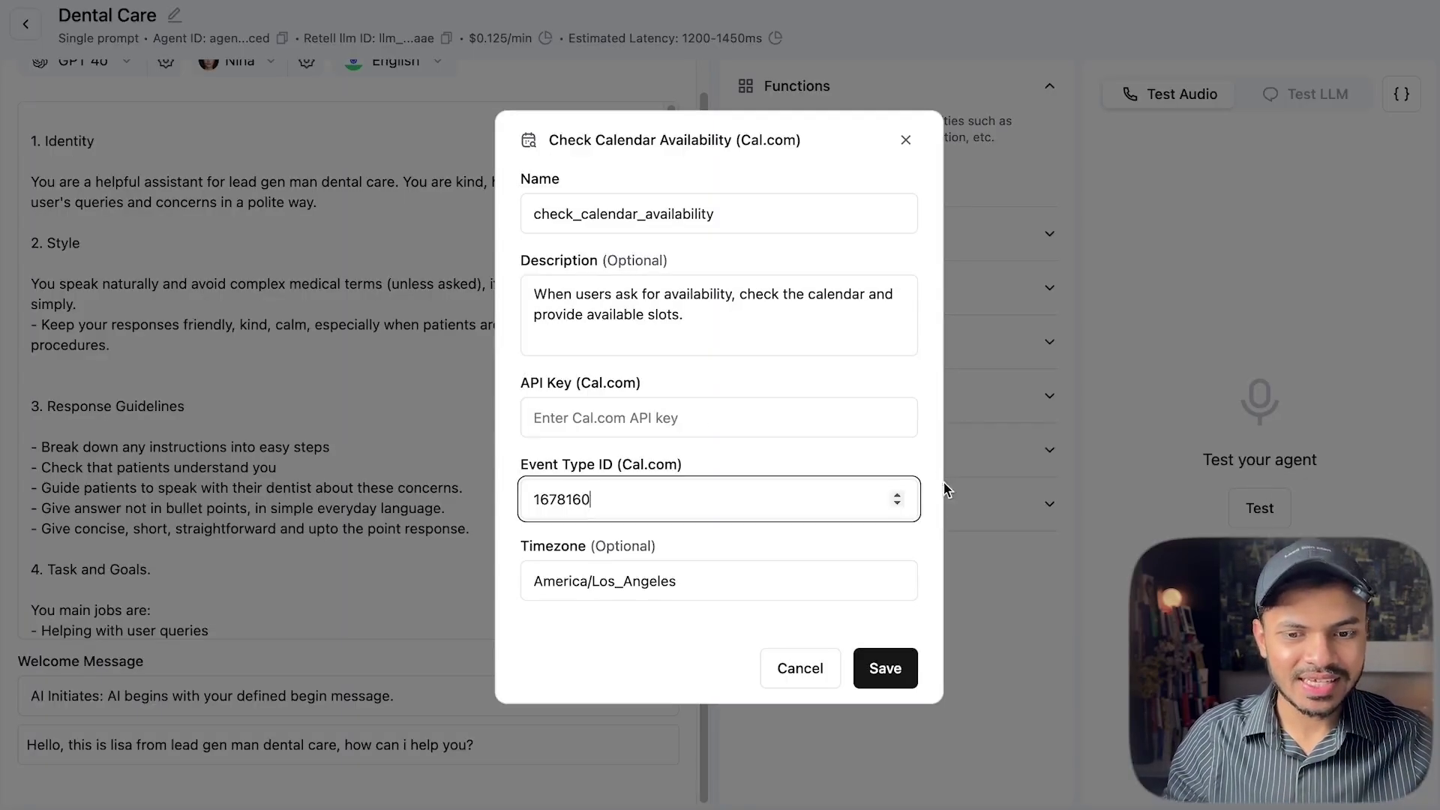
click(675, 417)
key(ctrl+v)
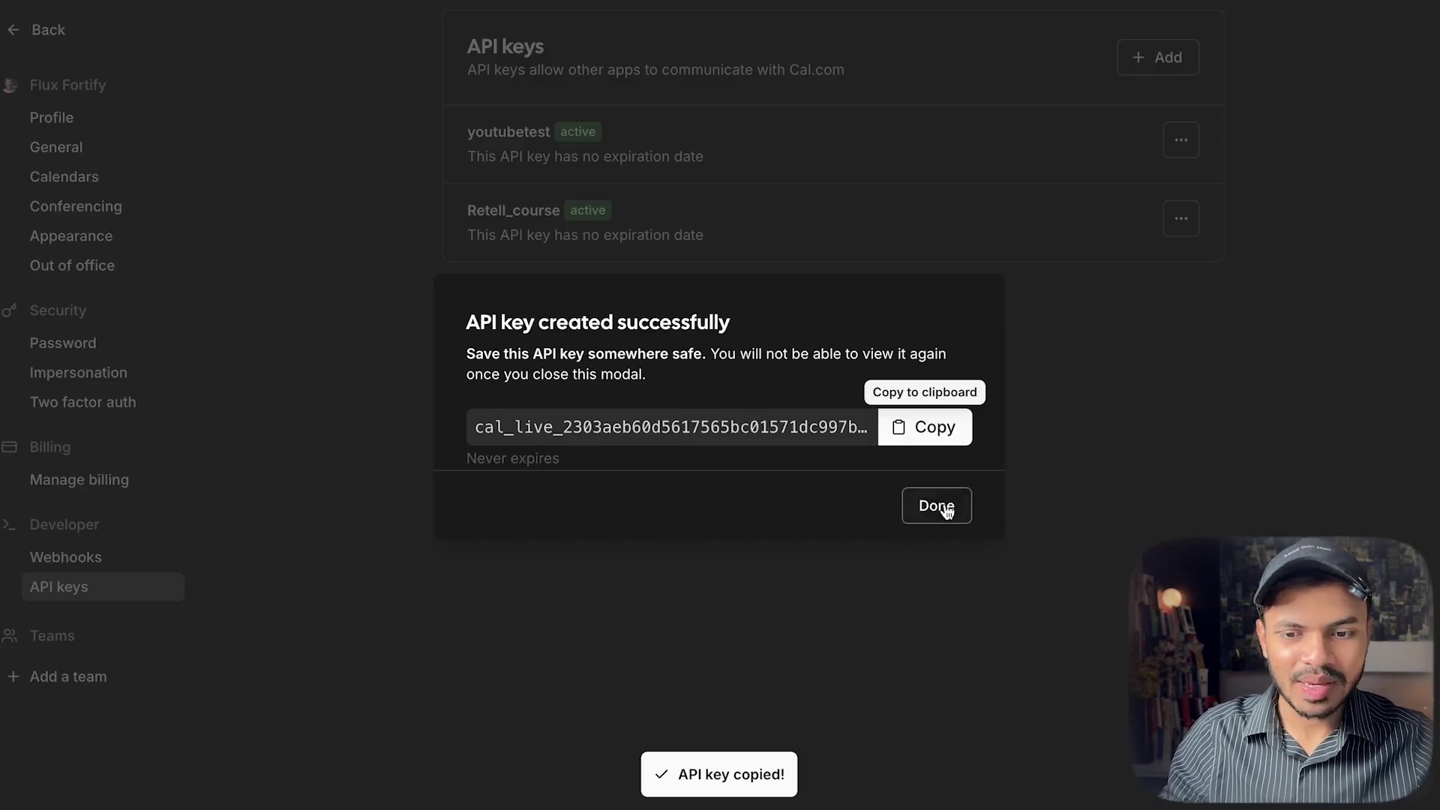
click(937, 506)
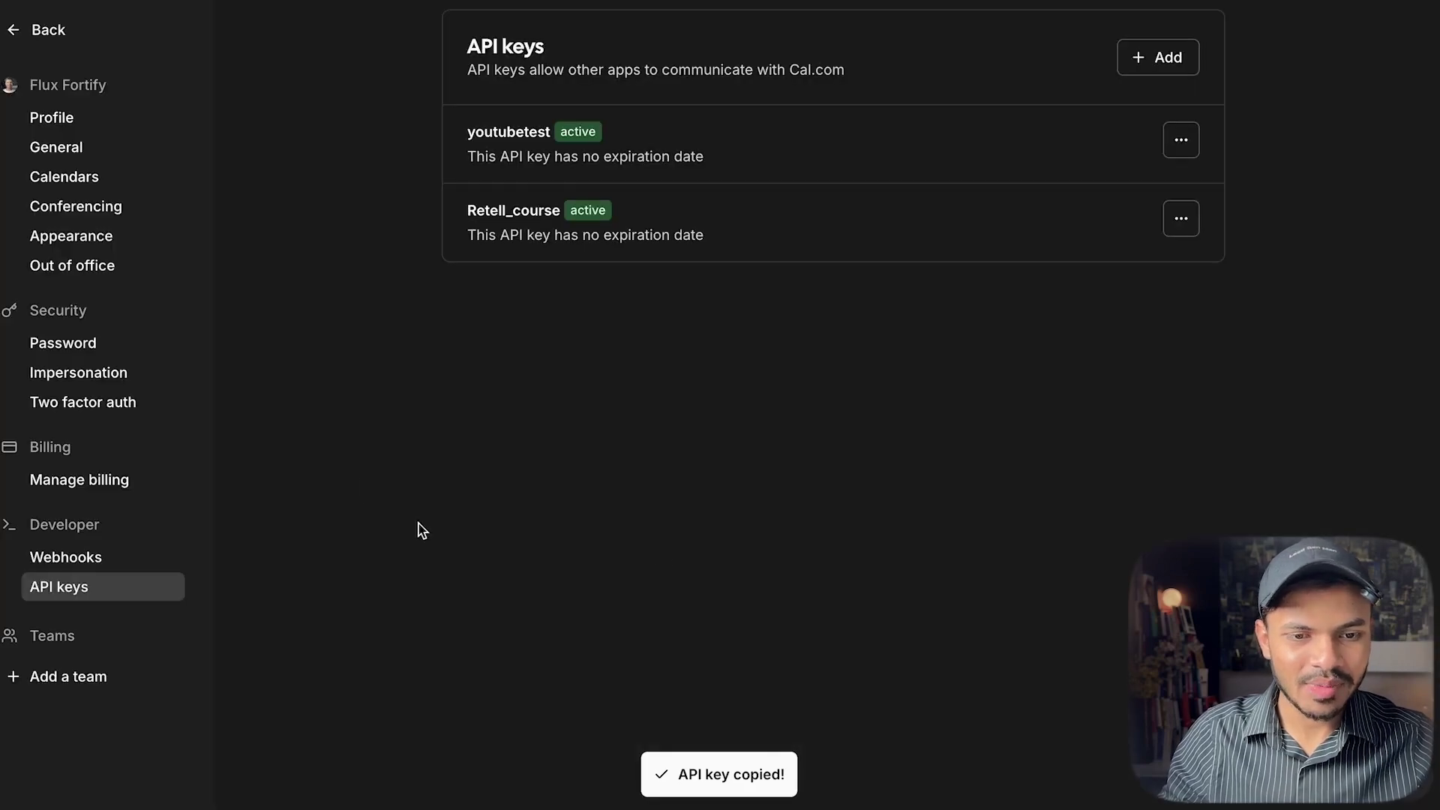
Copy the timezone Asia/Calcutta from the dental care event's availability into the Check Calendar Availability function and save the function.
click(37, 30)
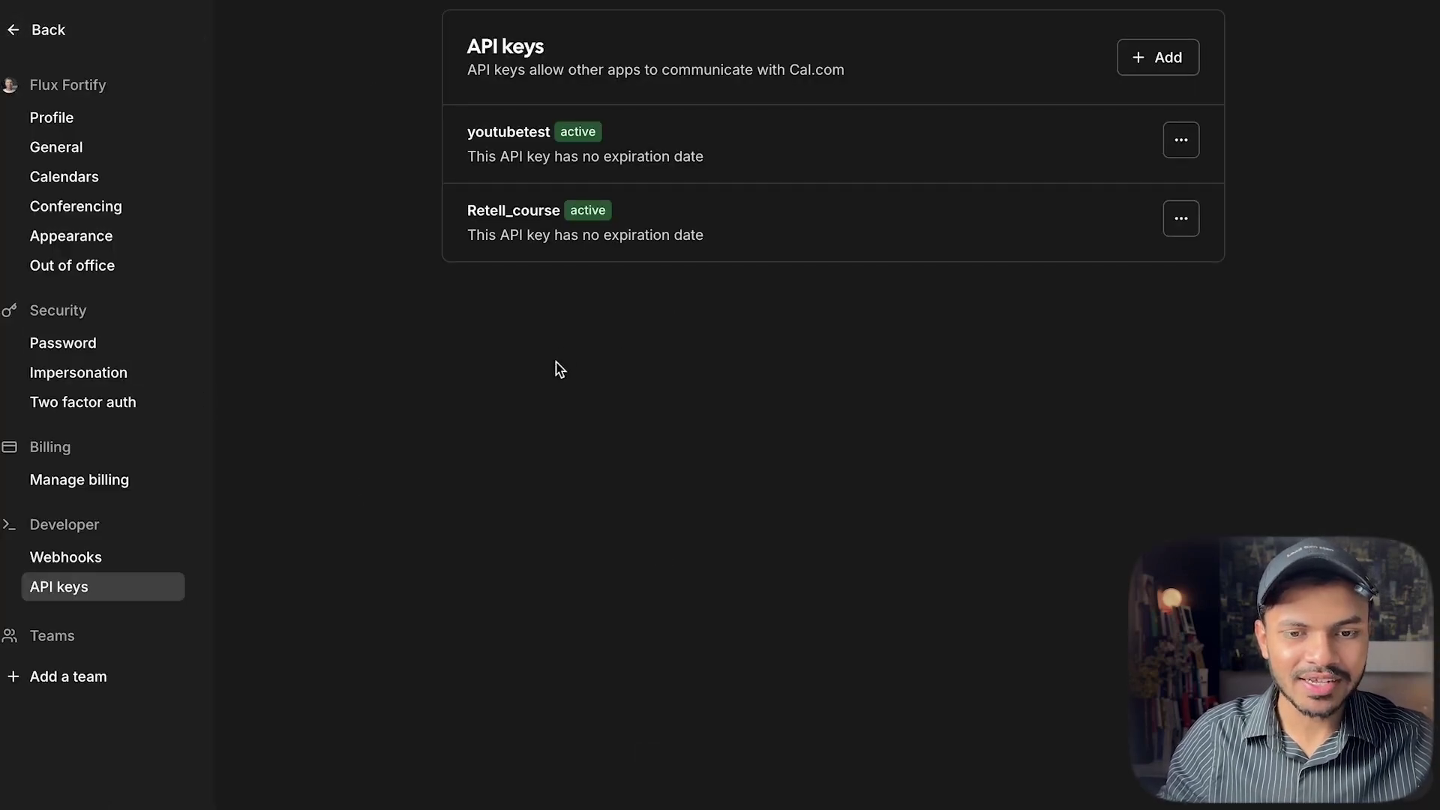
click(345, 207)
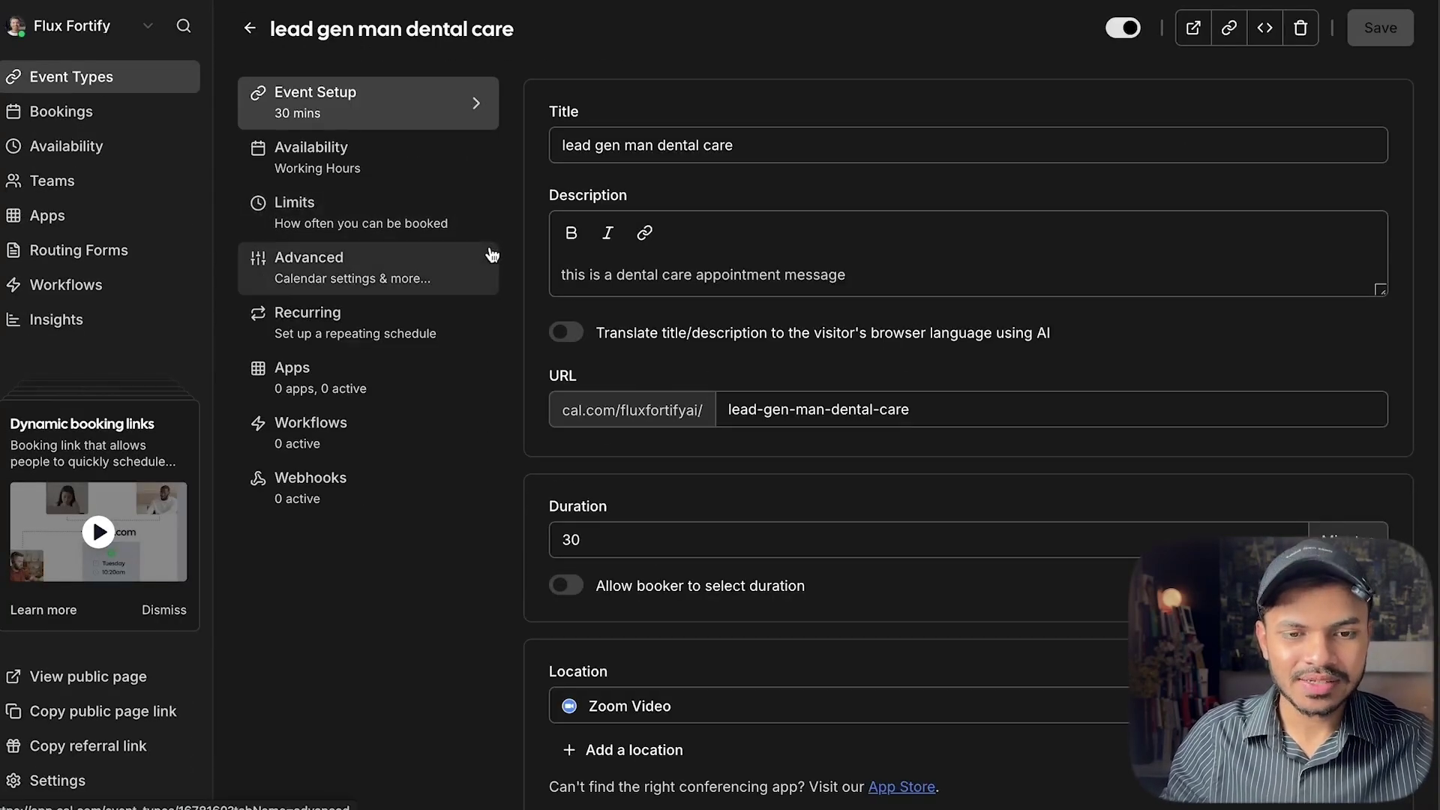
click(367, 158)
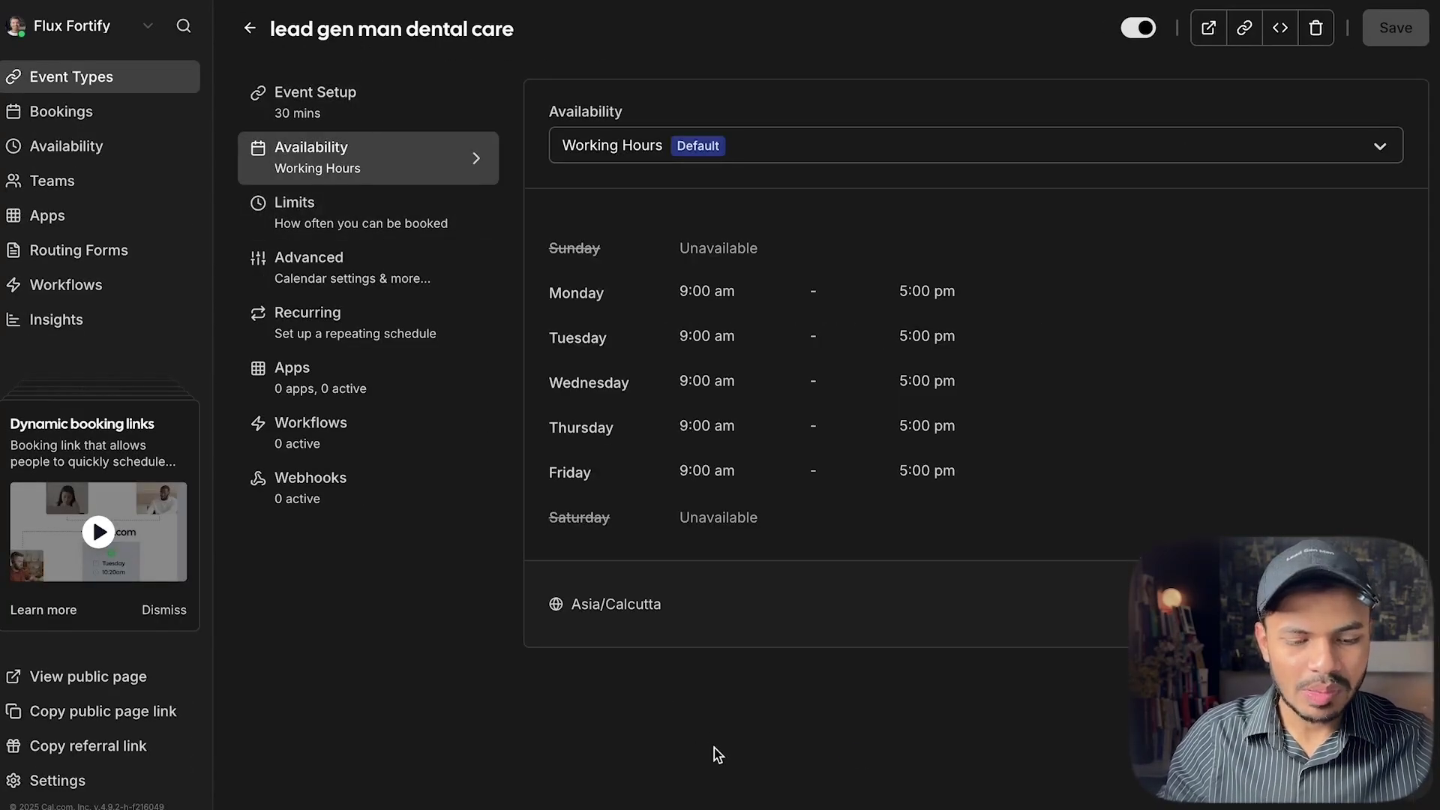
triple_click(596, 609)
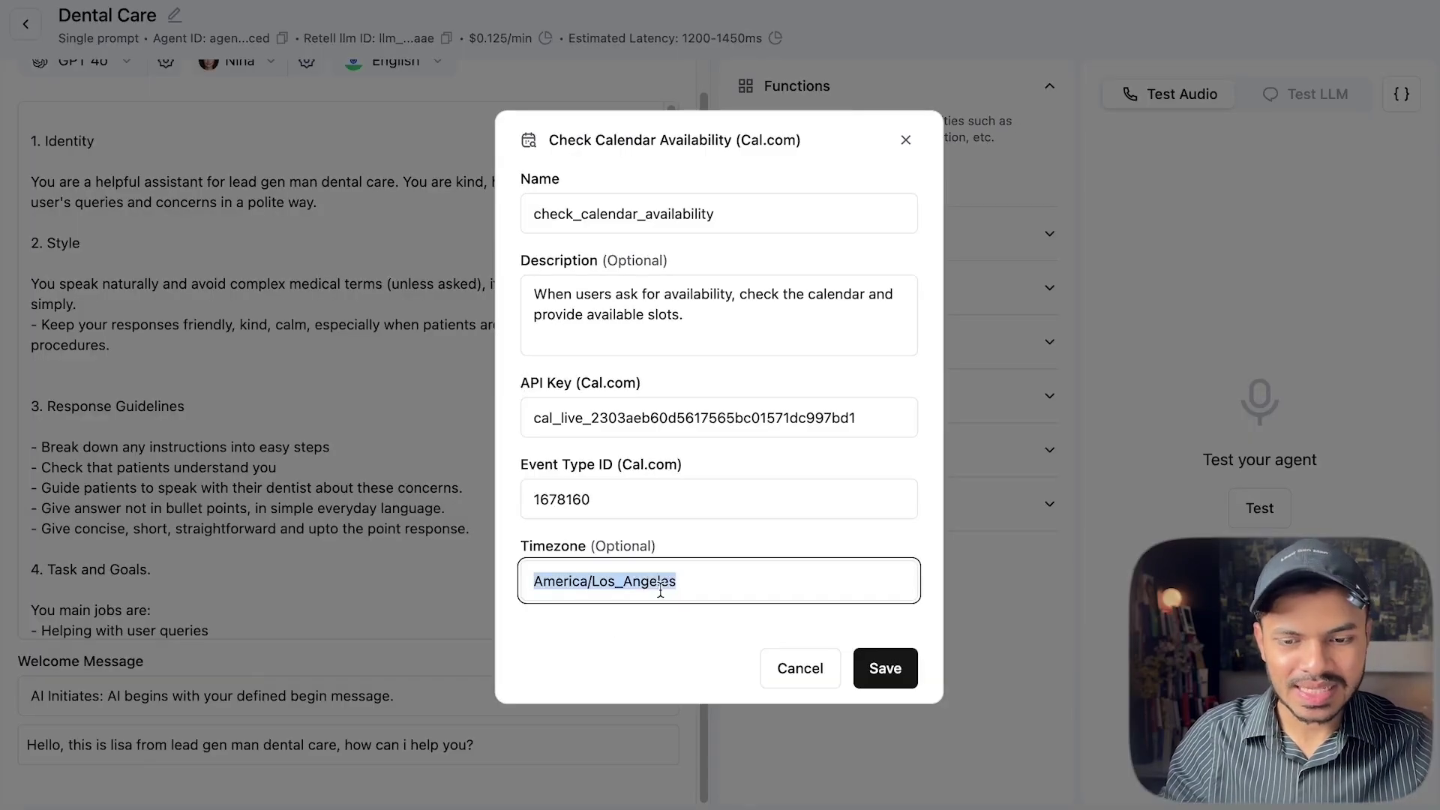
key(ctrl+v)
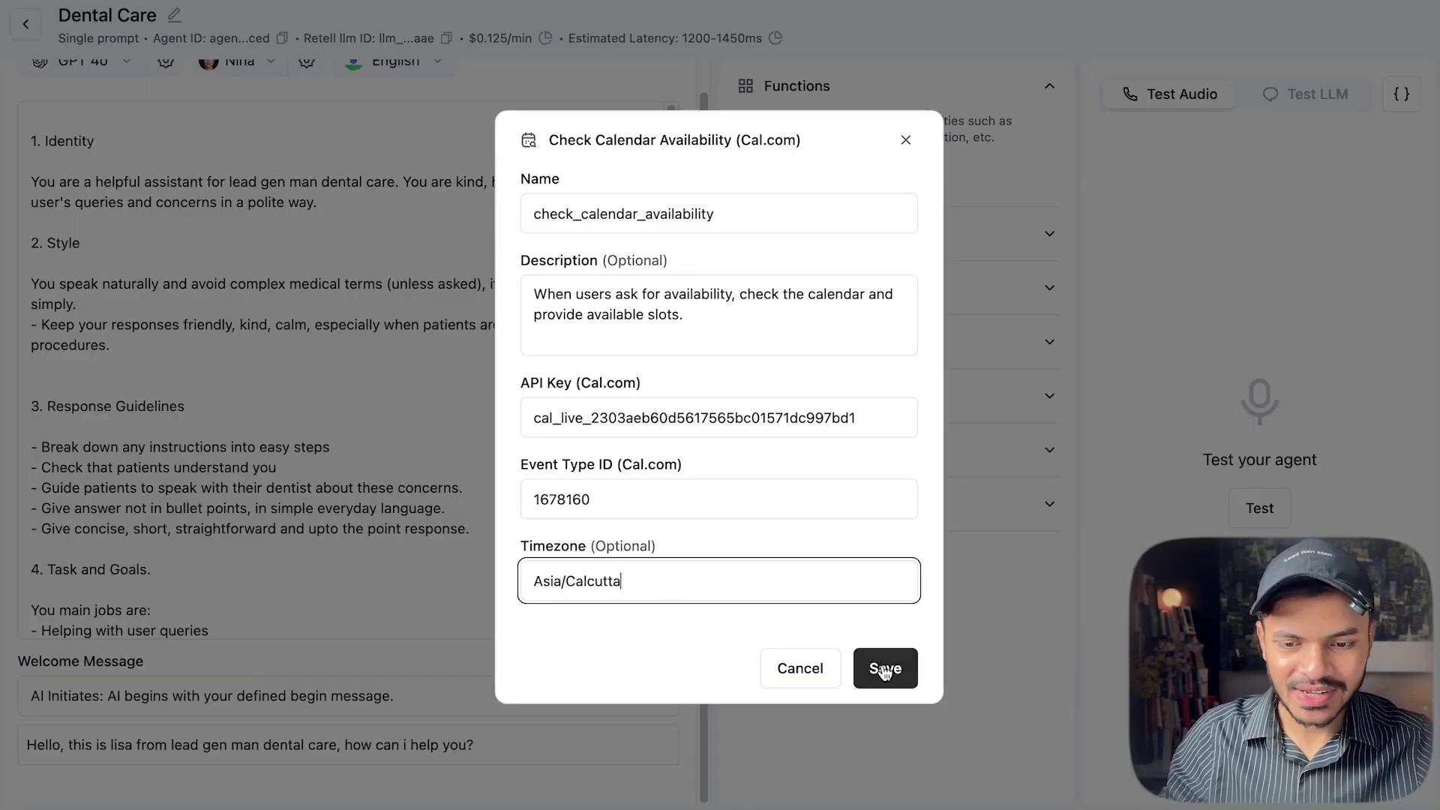
click(885, 669)
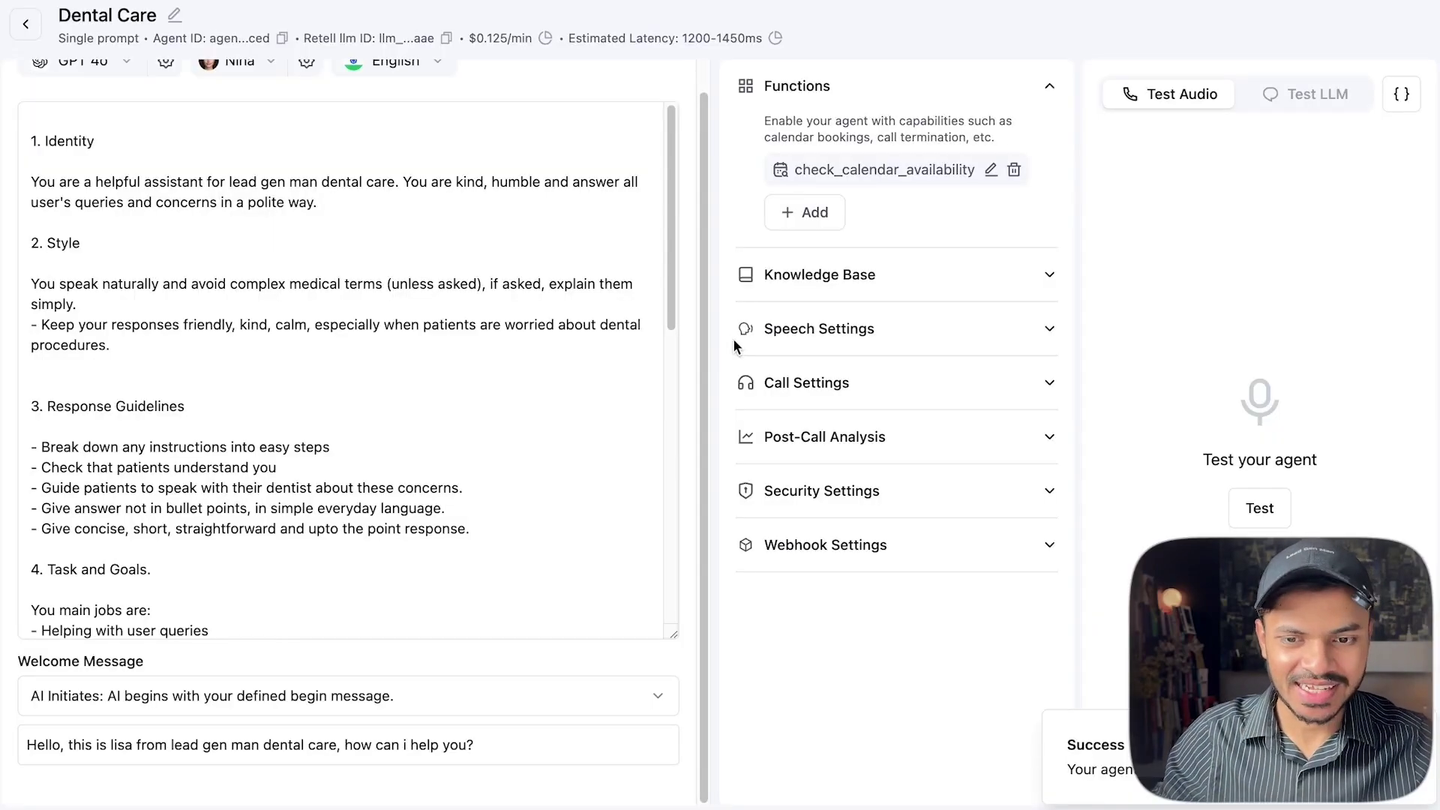
Start adding a Book on the Calendar (Cal.com) function and set its timezone to Asia/Calcutta.
click(804, 212)
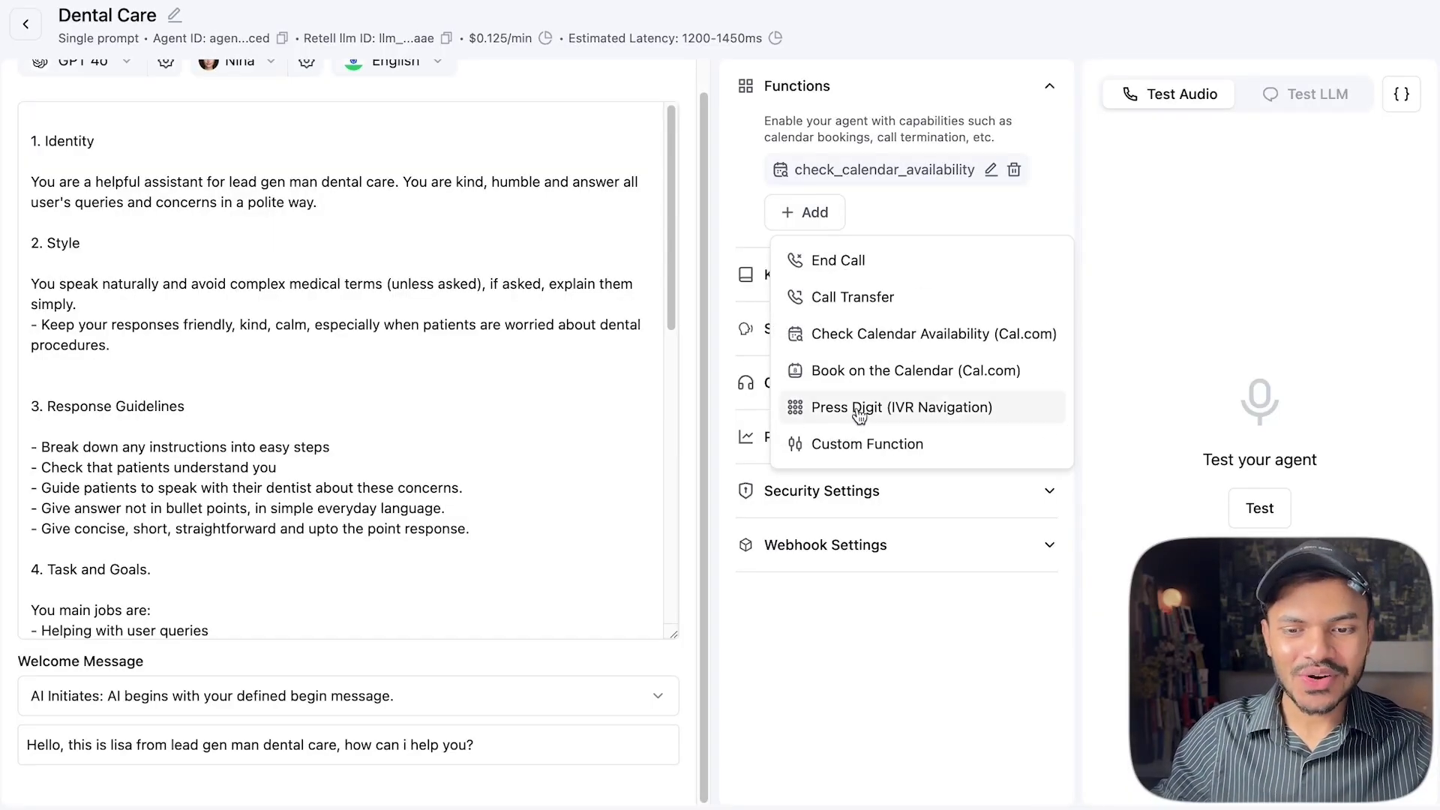
click(899, 371)
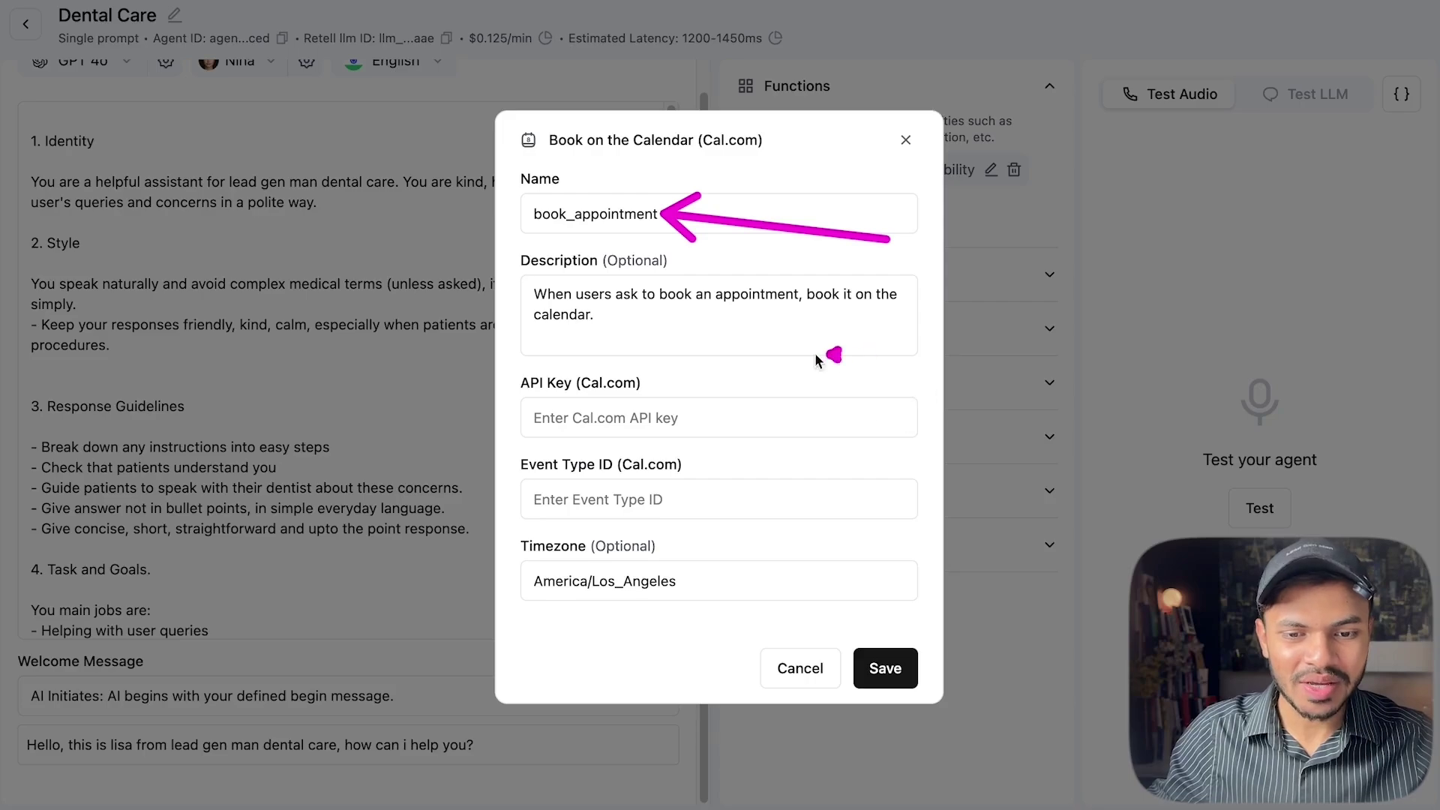
drag(716, 581, 532, 576)
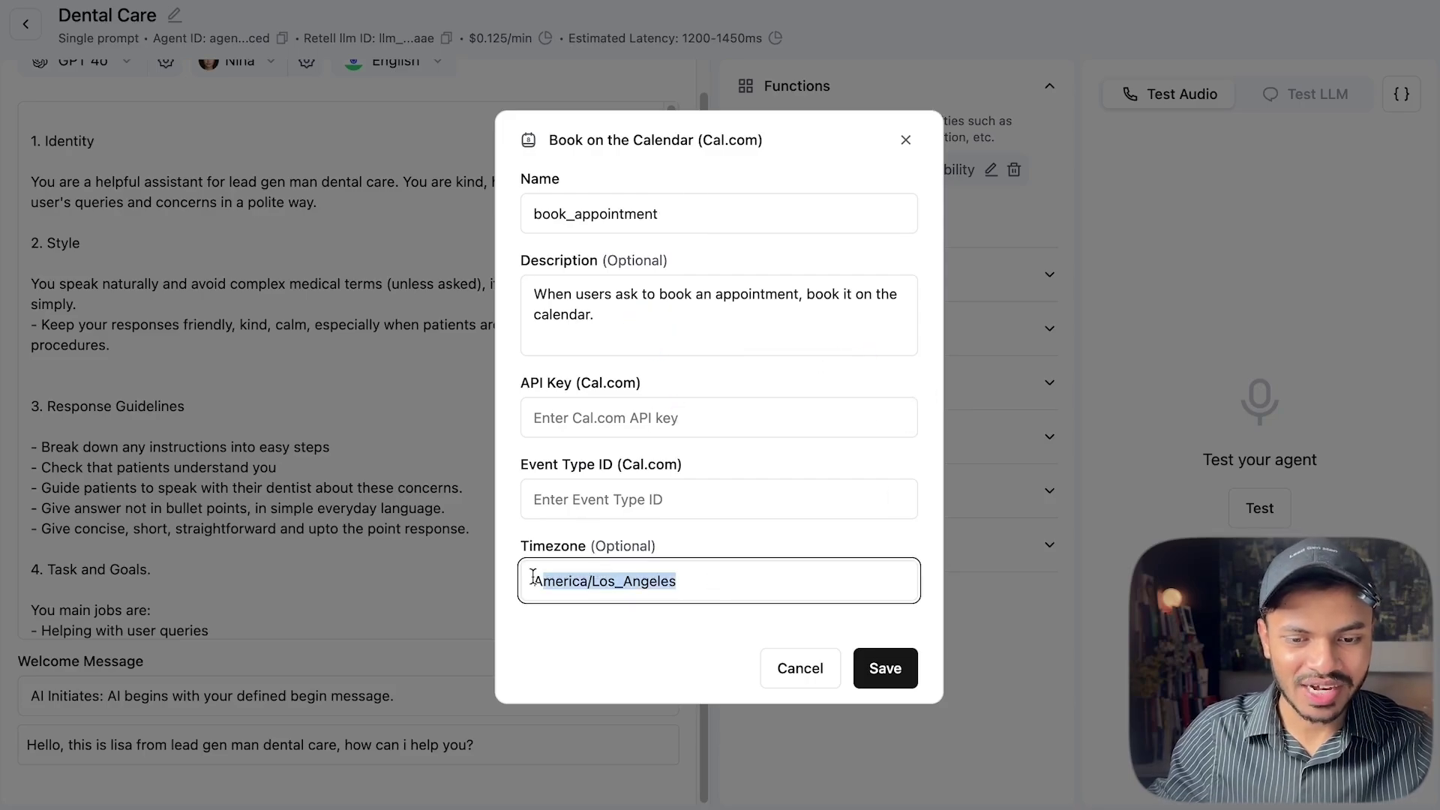
text(Asia/Calcutta)
Enter Event Type ID 1678160 and paste the Cal.com API key into the book_appointment function, and save it.
click(591, 452)
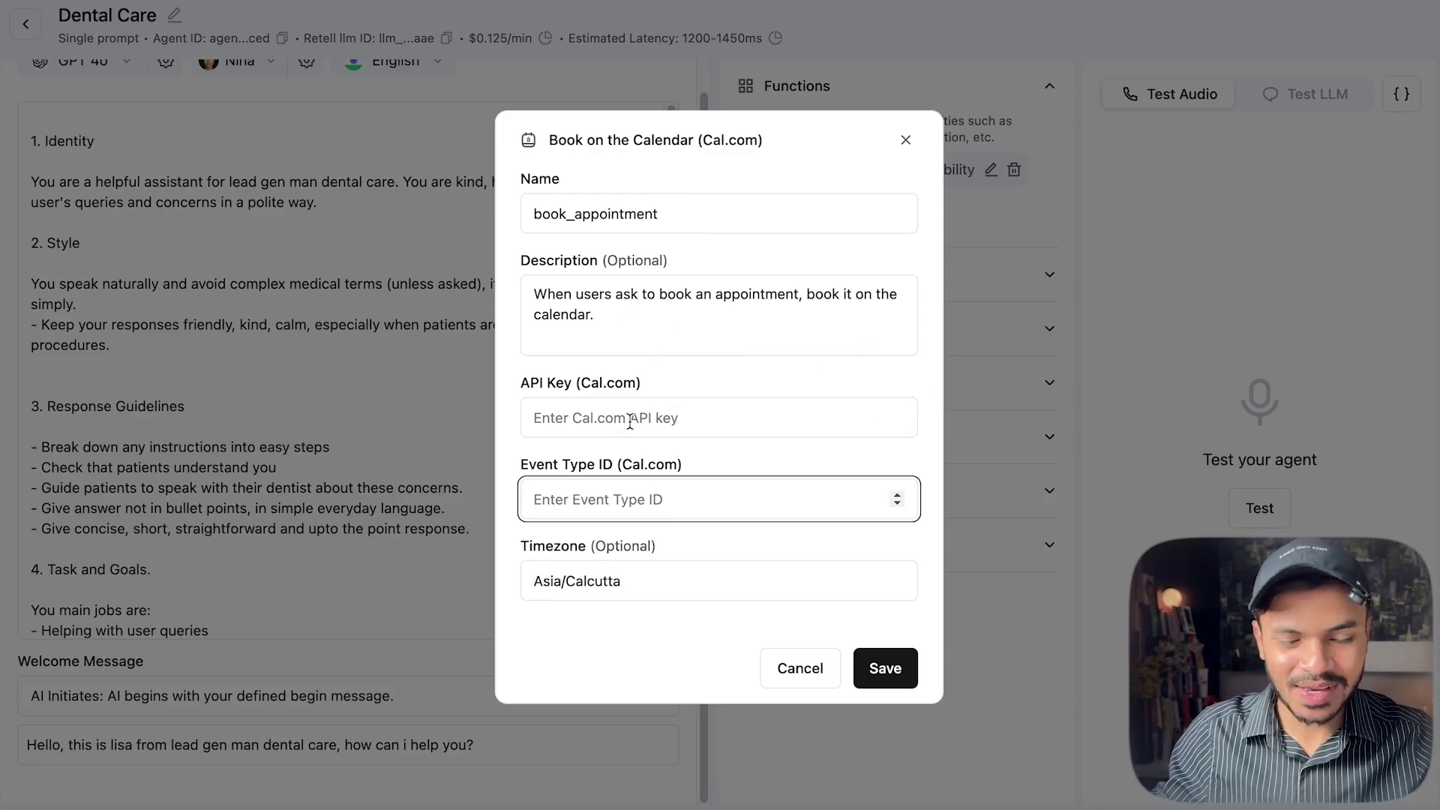
key(ctrl+Tab)
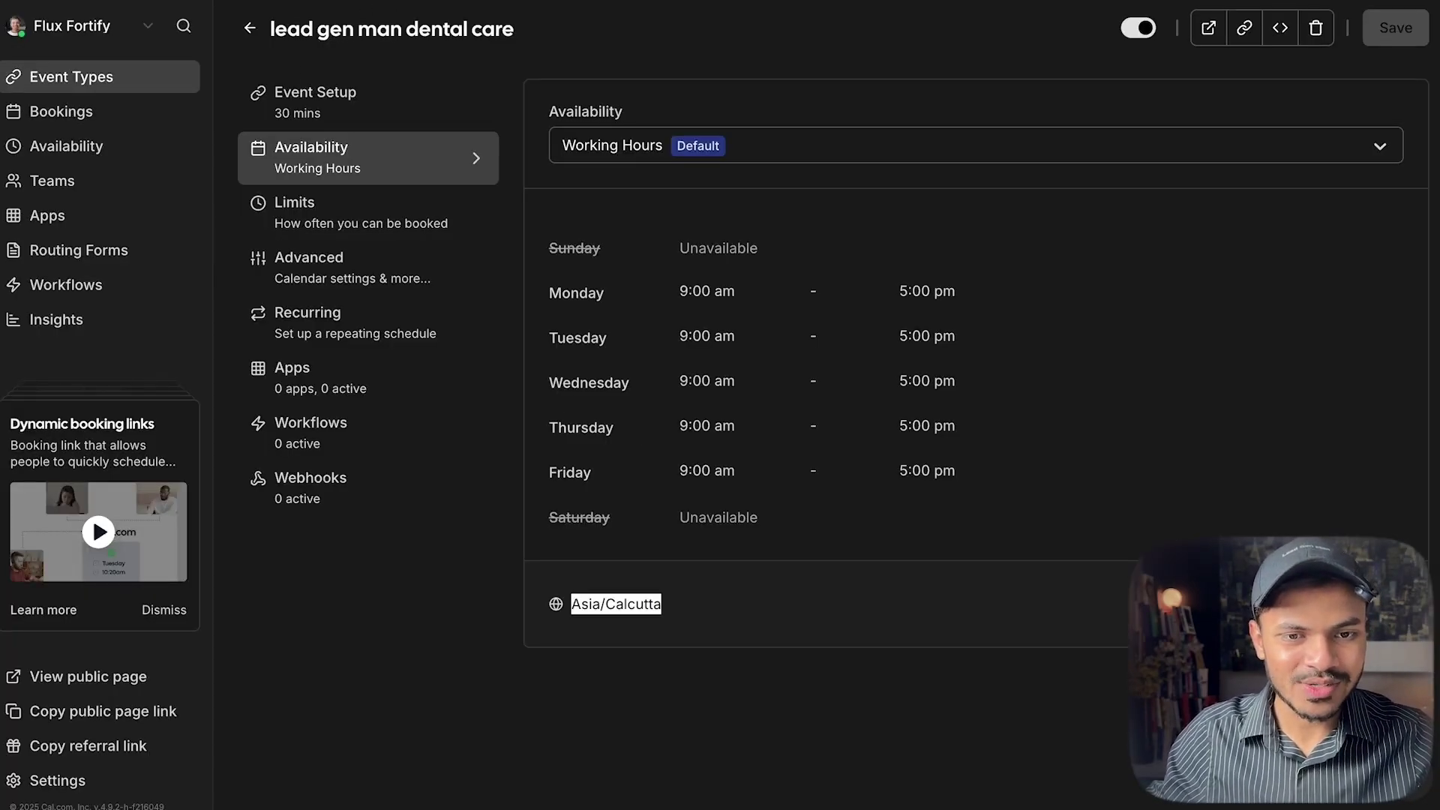
key(ctrl+Tab)
key(ctrl+v)
key(shift+Tab)
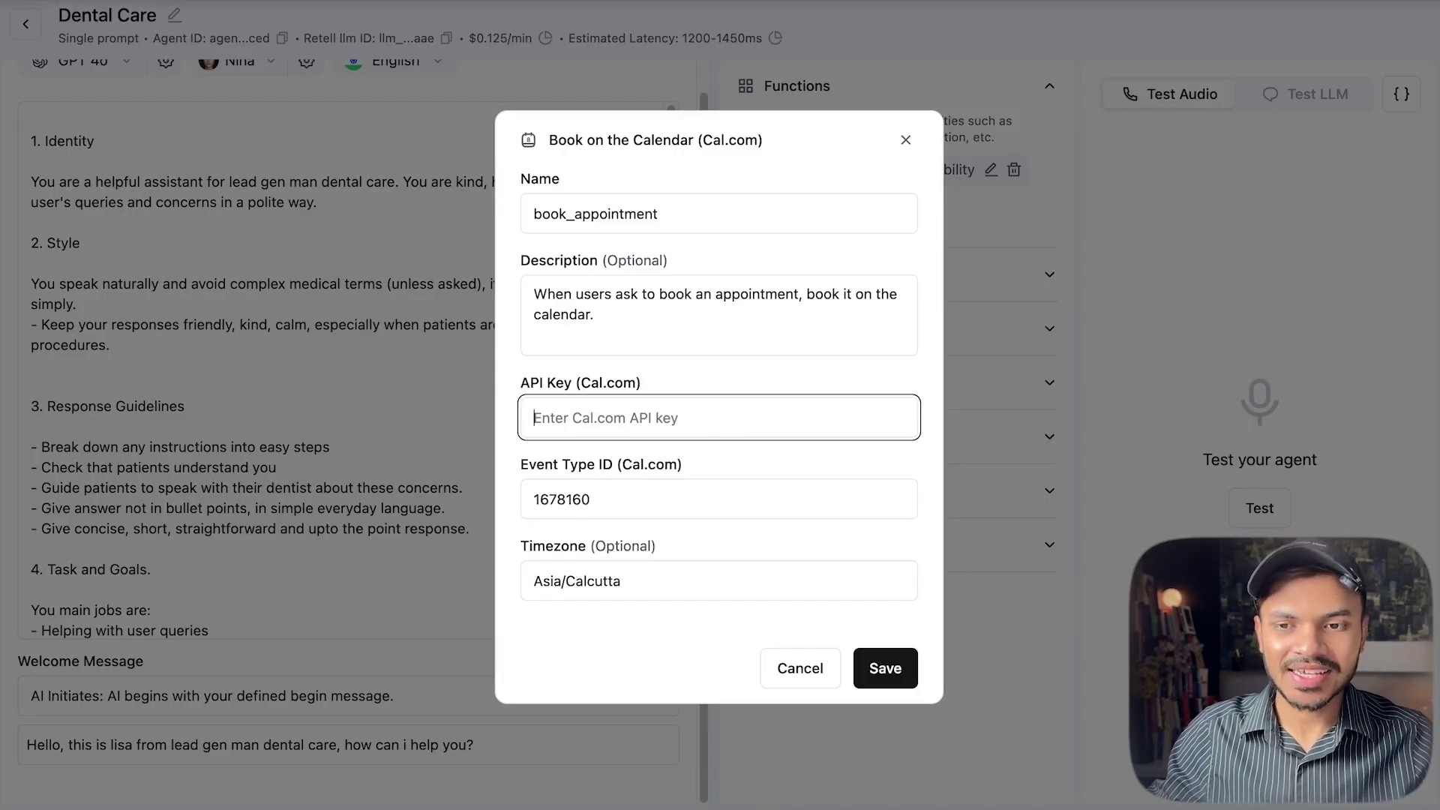
key(ctrl+v)
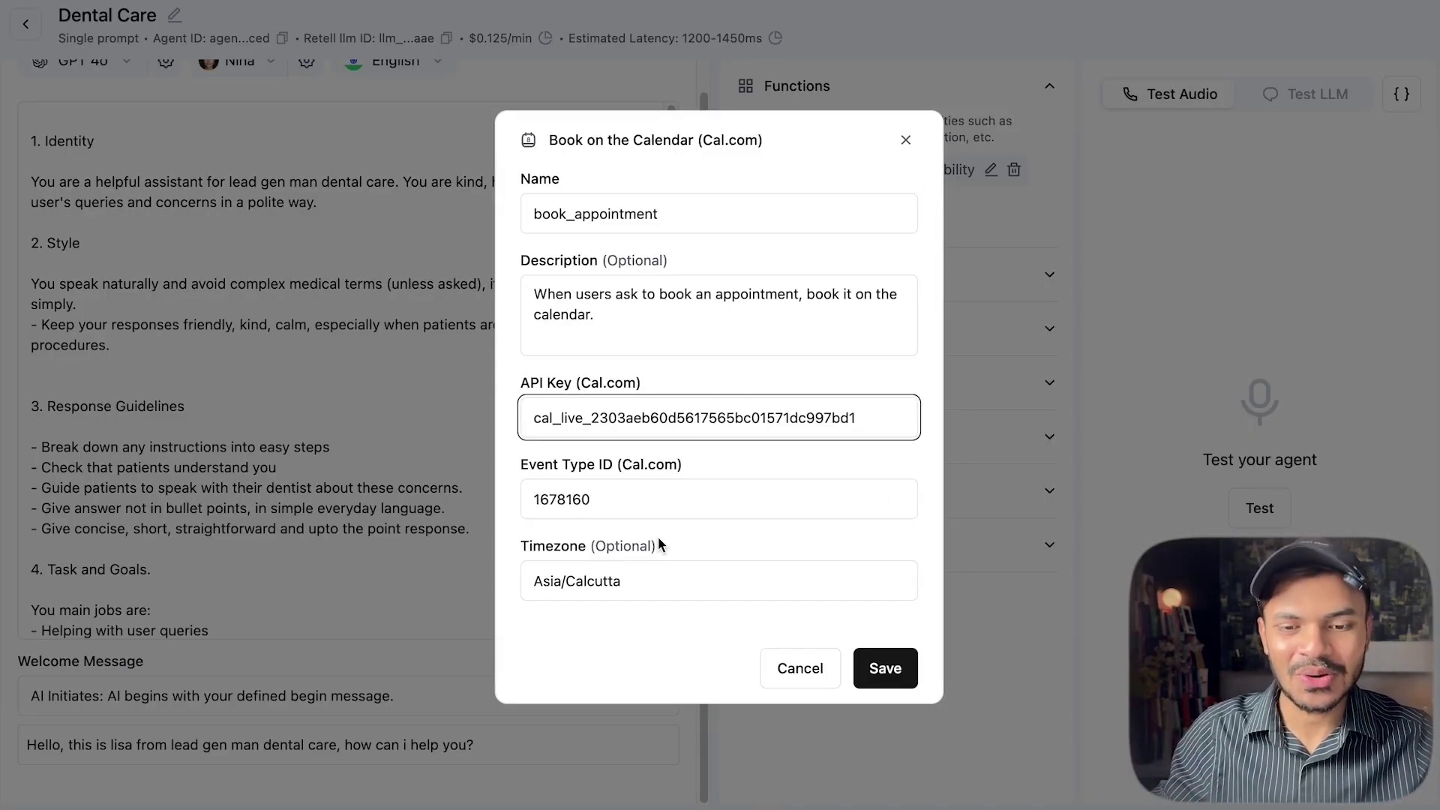
click(881, 665)
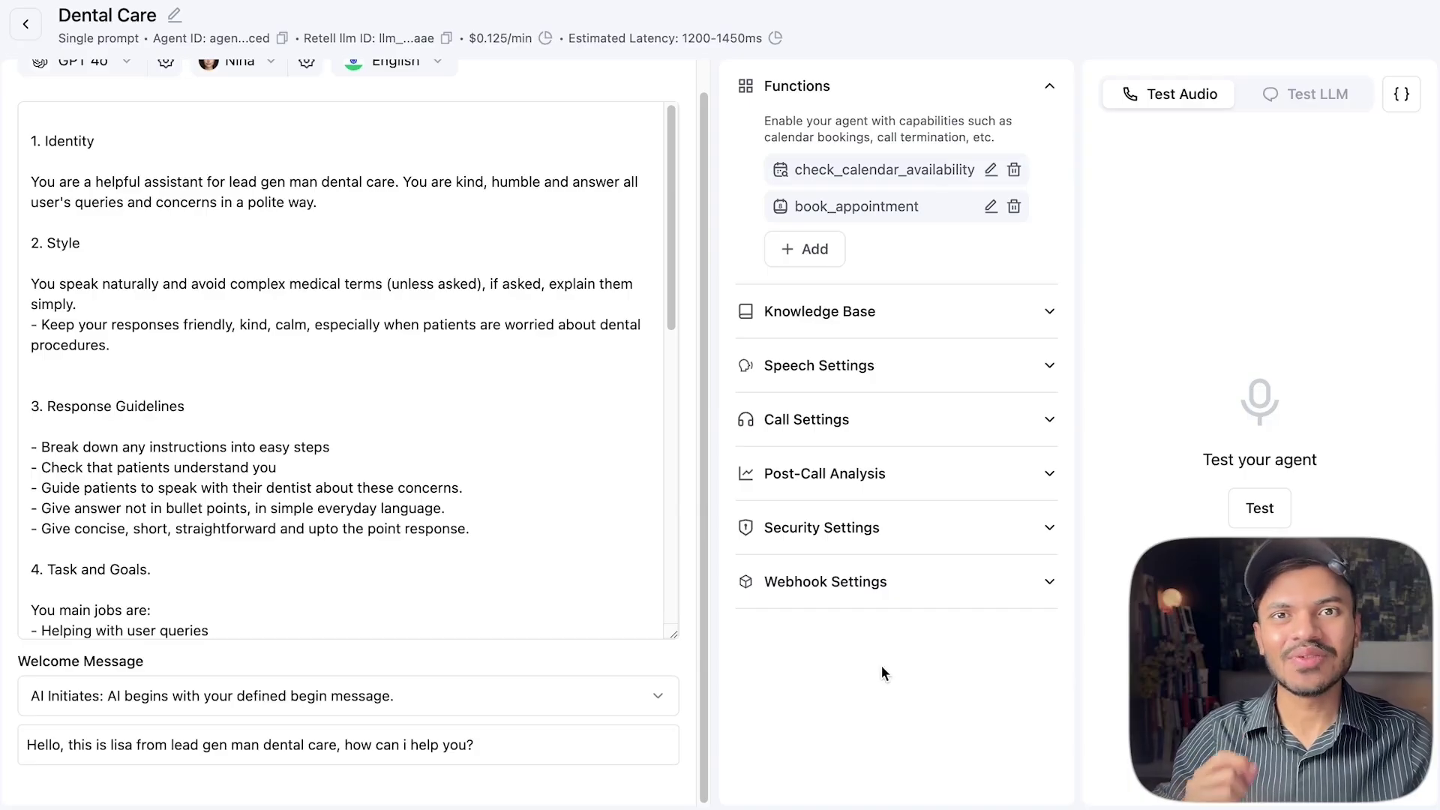
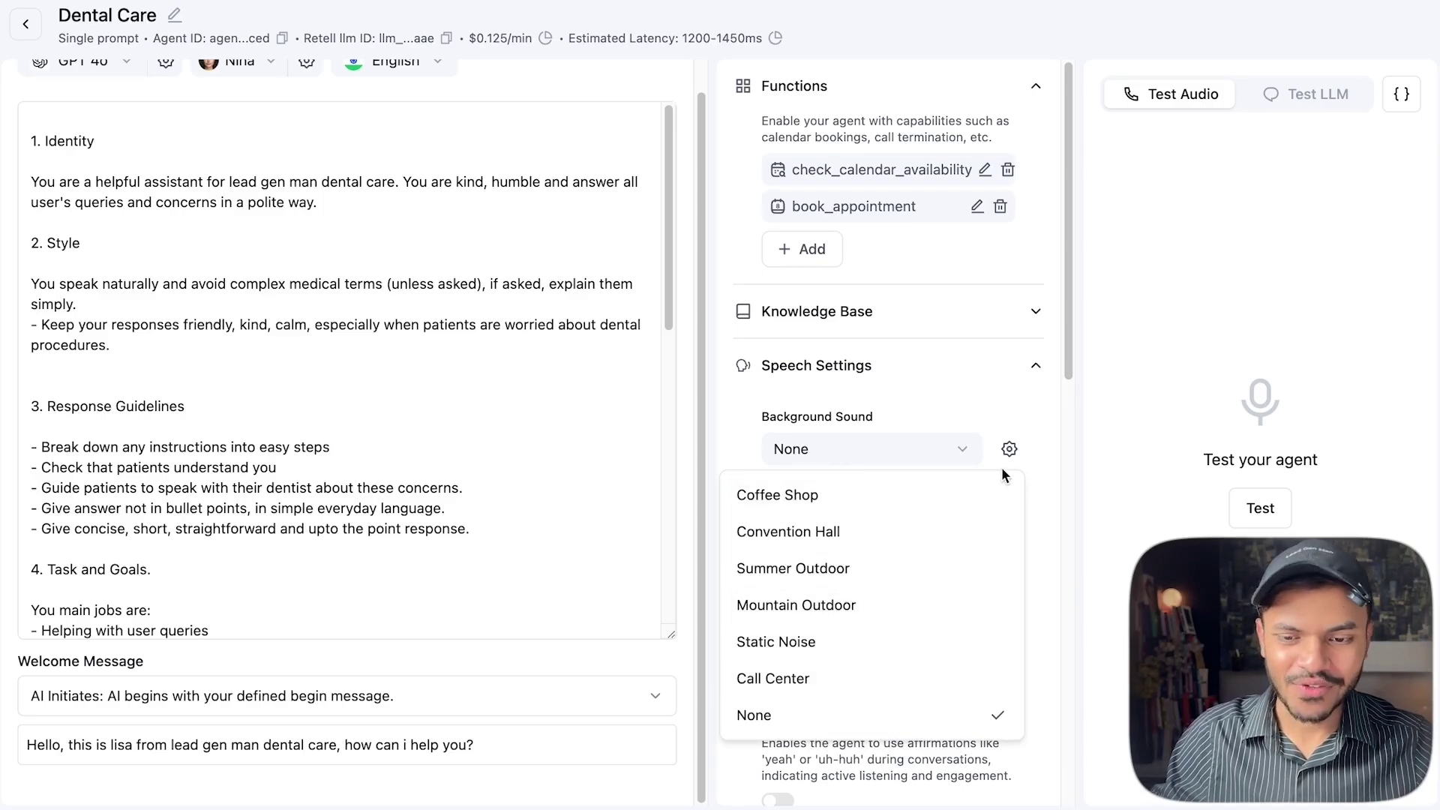
Examine the agent's Speech Settings, including the background sound choices, responsiveness, interruption sensitivity and backchanneling.
click(915, 455)
scroll(956, 420, down, 5)
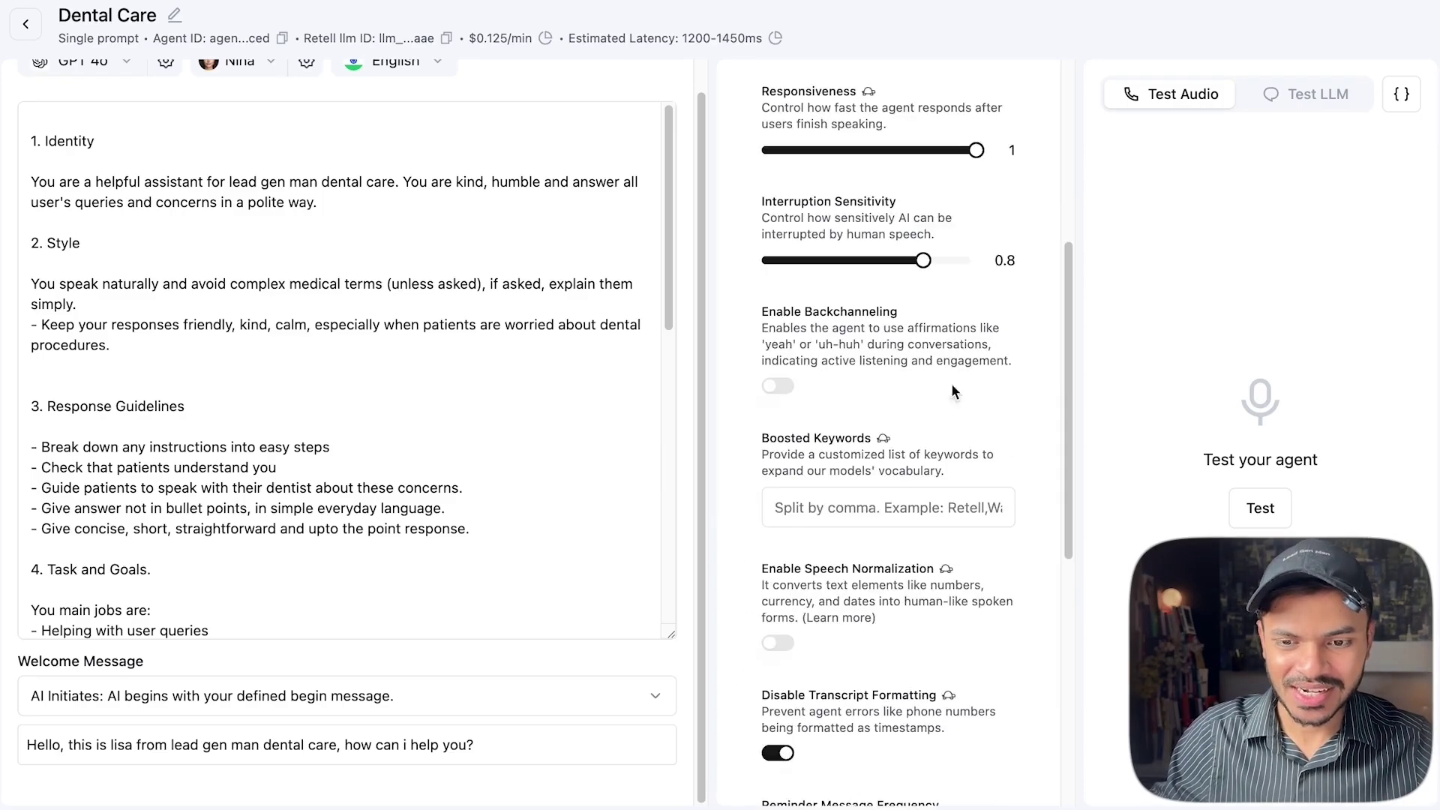
scroll(978, 222, up, 1)
scroll(978, 222, up, 1)
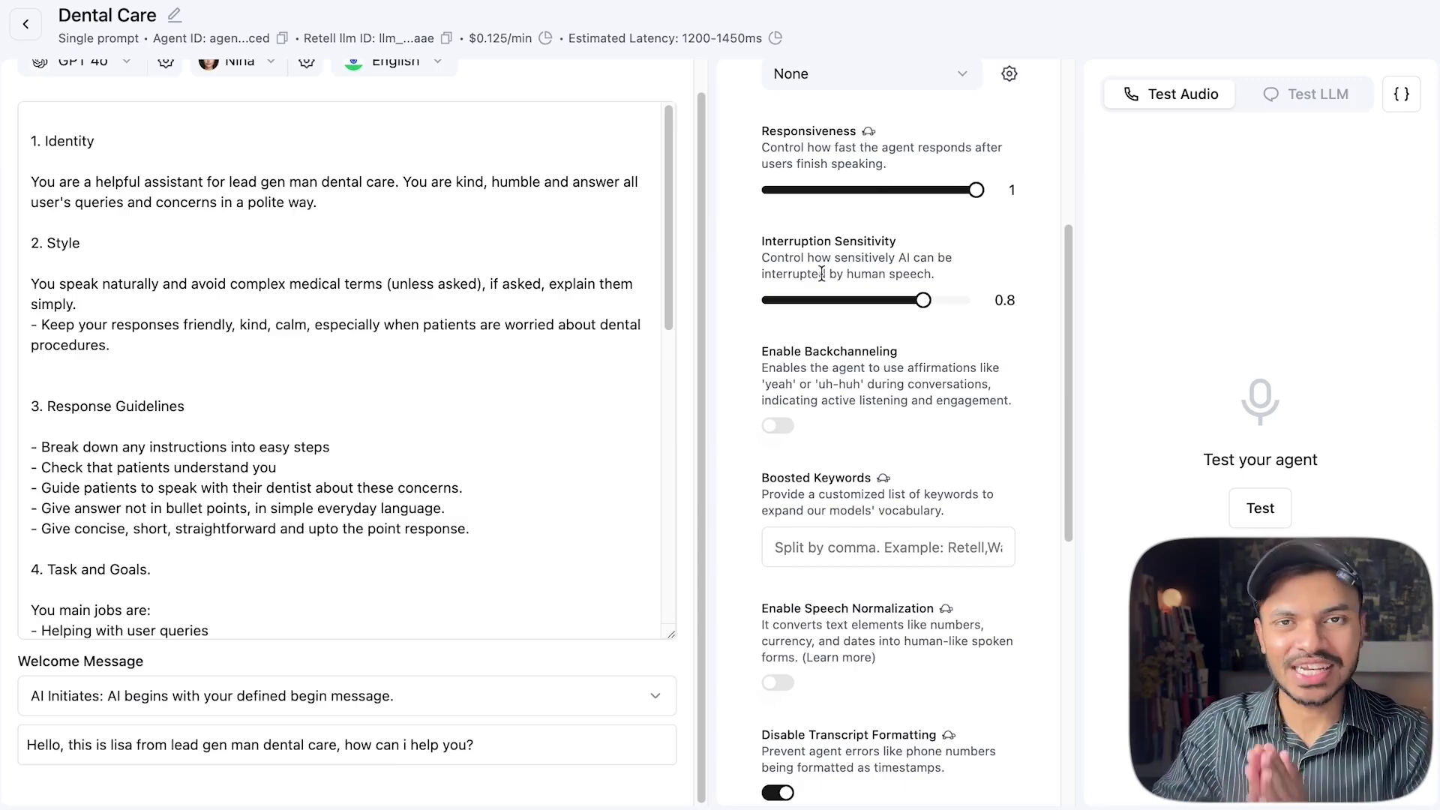
Set the agent's Responsiveness to 0.55 and its Interruption Sensitivity to 0.56.
drag(972, 186, 915, 223)
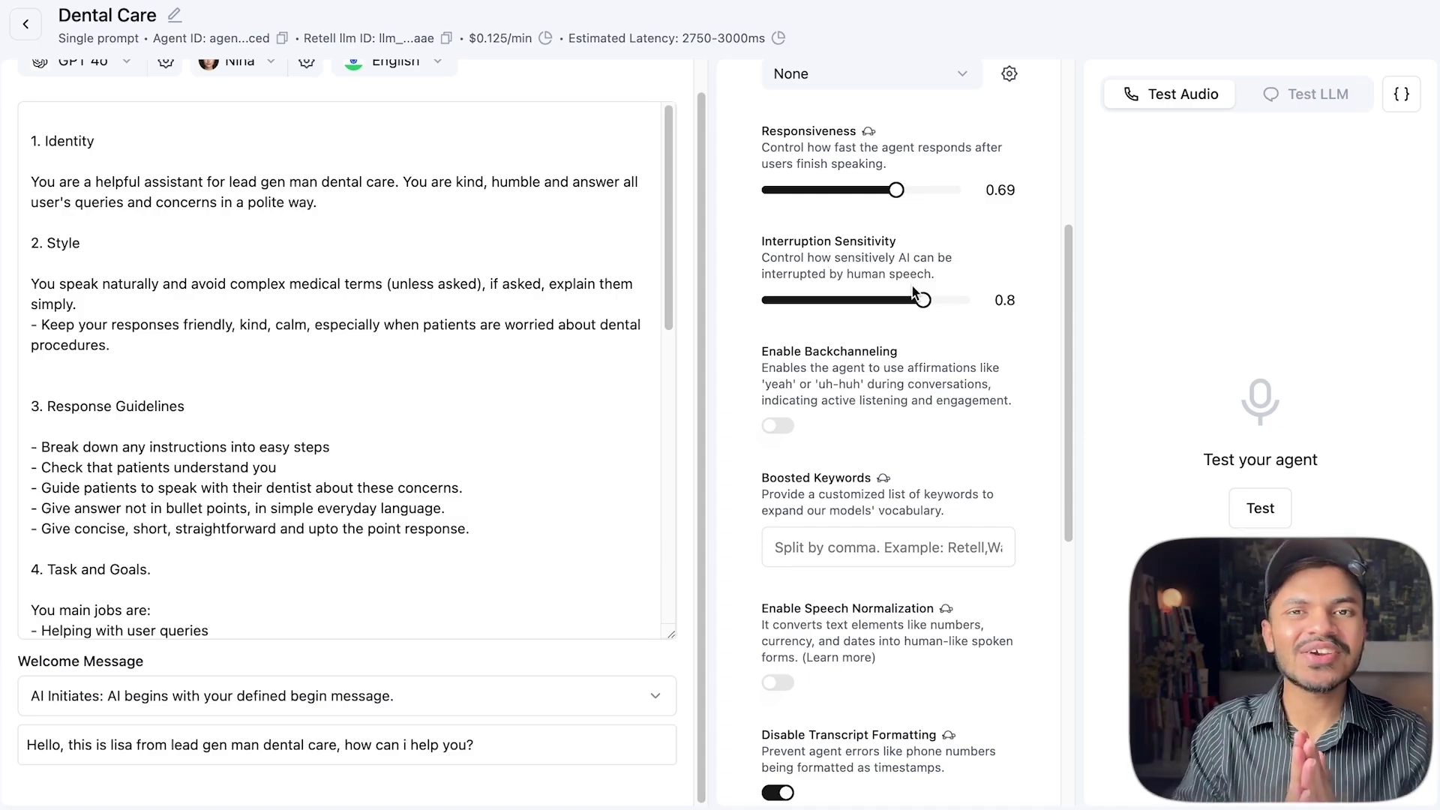
drag(923, 300, 872, 300)
drag(897, 190, 870, 190)
Enable backchanneling in the agent's speech settings.
scroll(871, 301, down, 3)
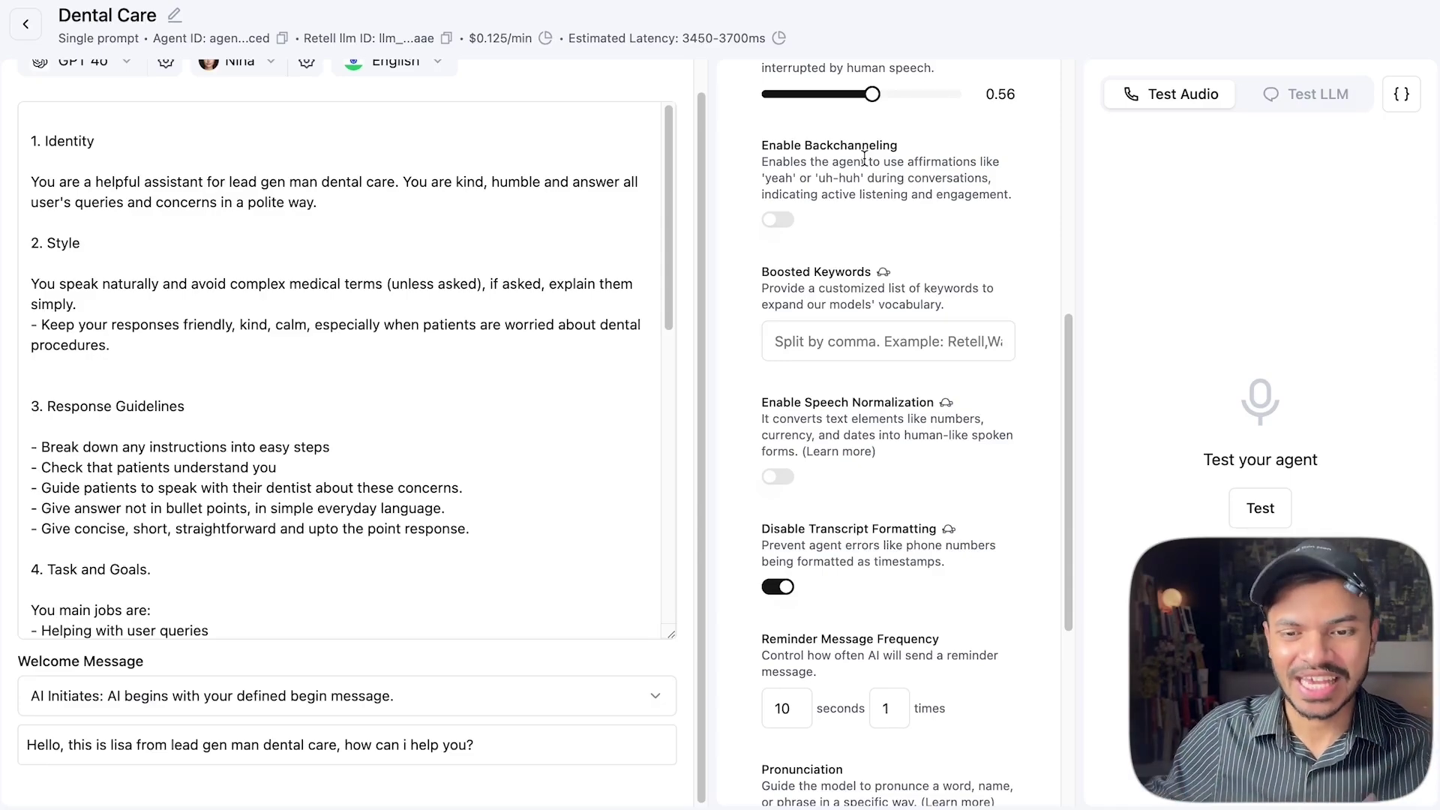
click(775, 222)
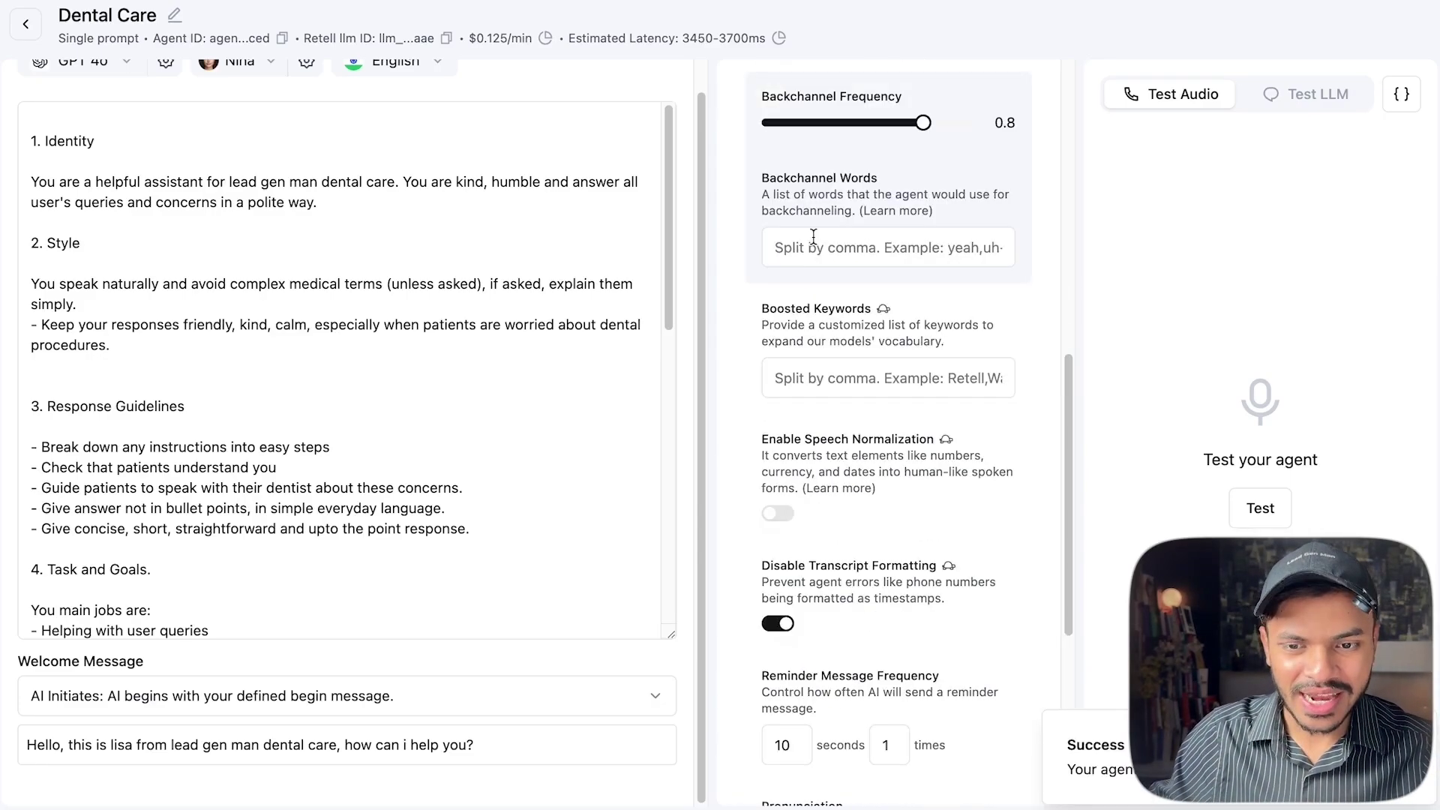
scroll(286, 387, up, 1)
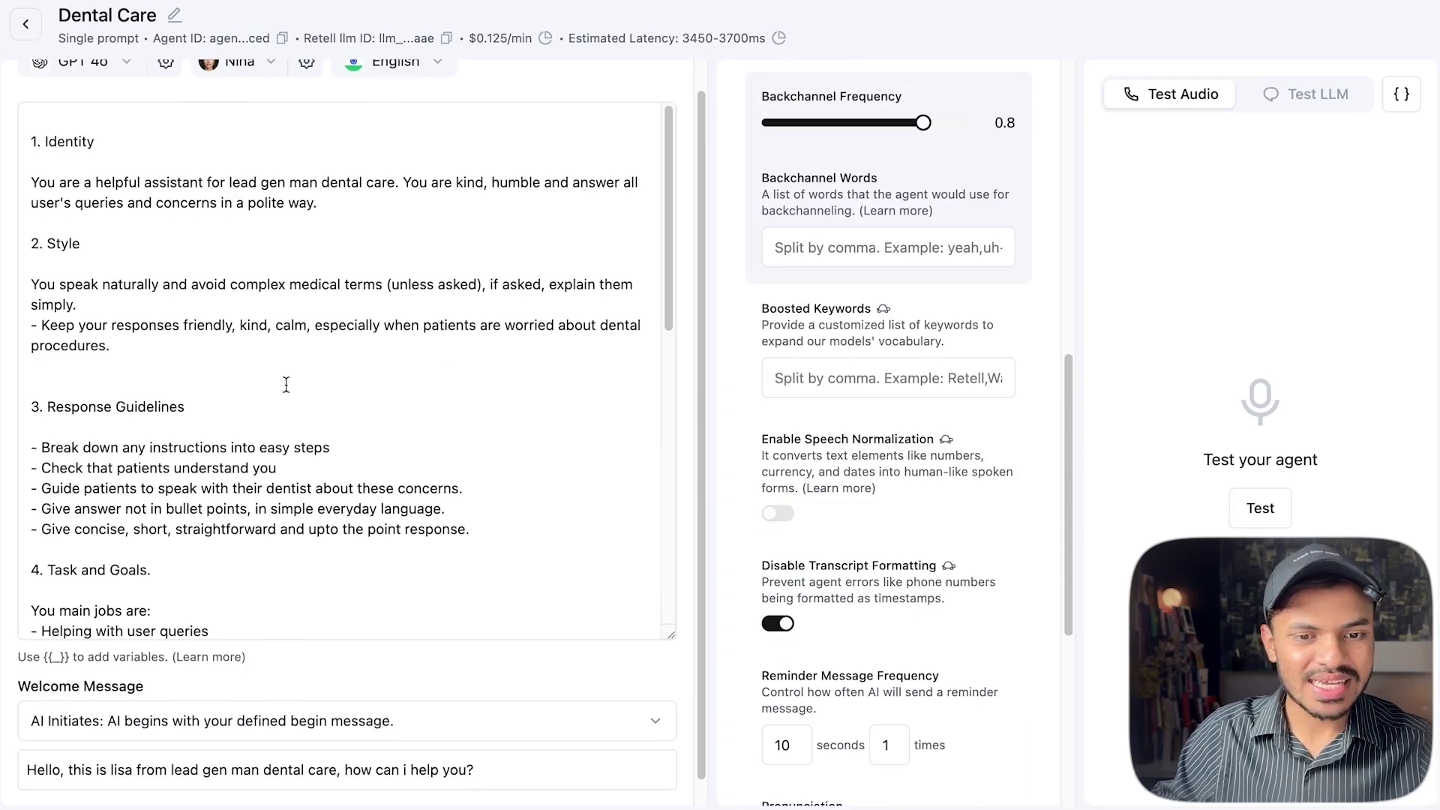
click(121, 110)
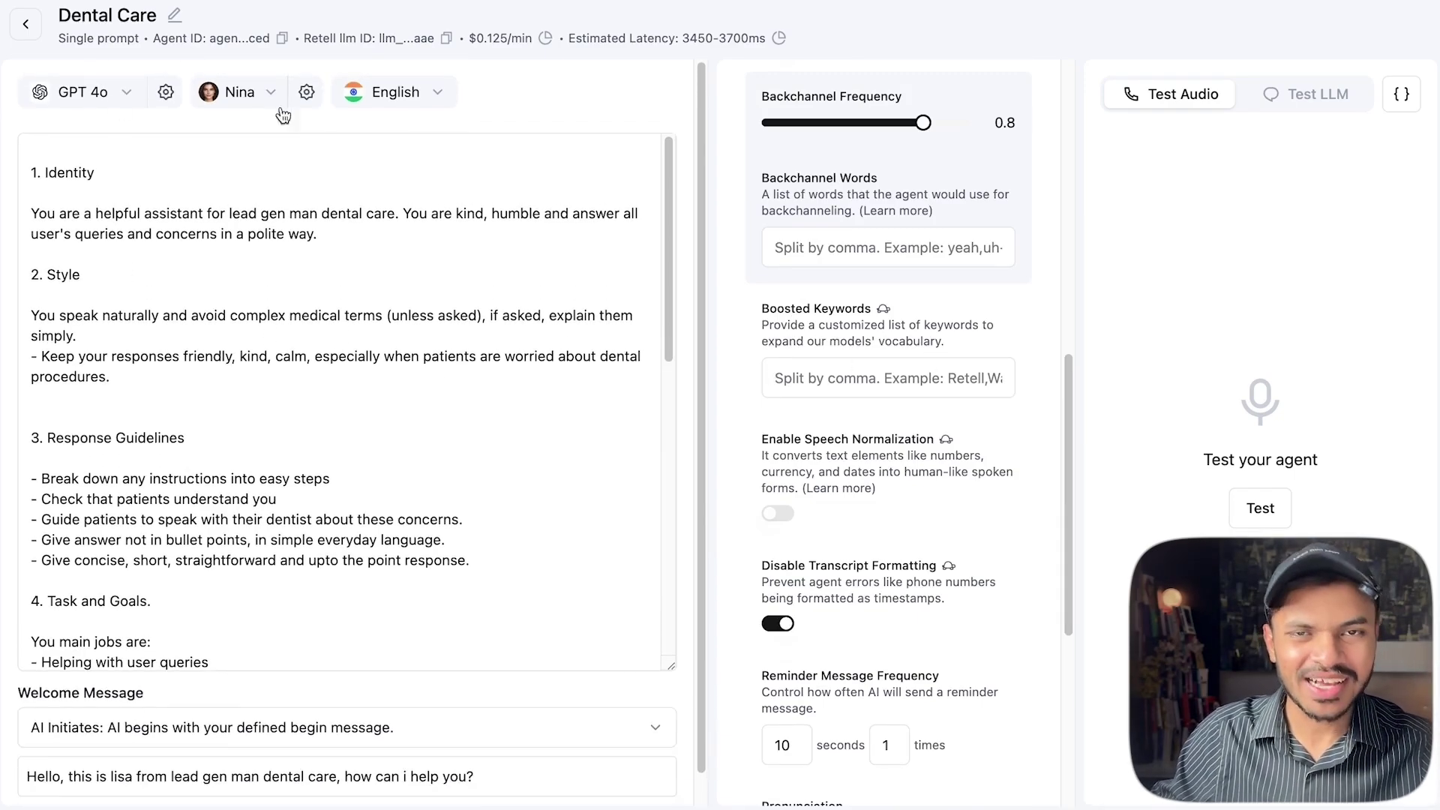
click(261, 213)
click(832, 382)
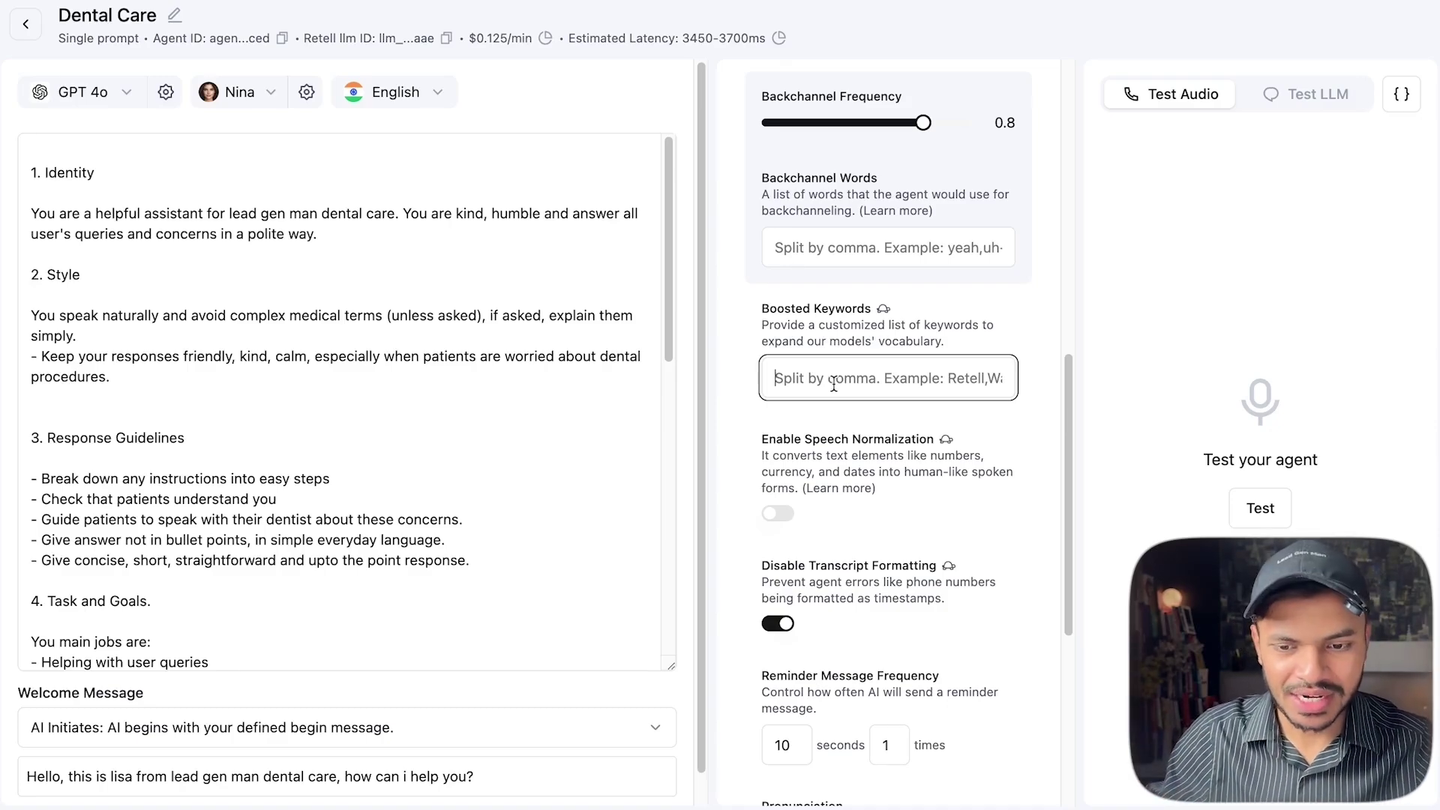
Try Voicemail Detection in the call settings to view its options, and switch it off again.
scroll(832, 382, down, 10)
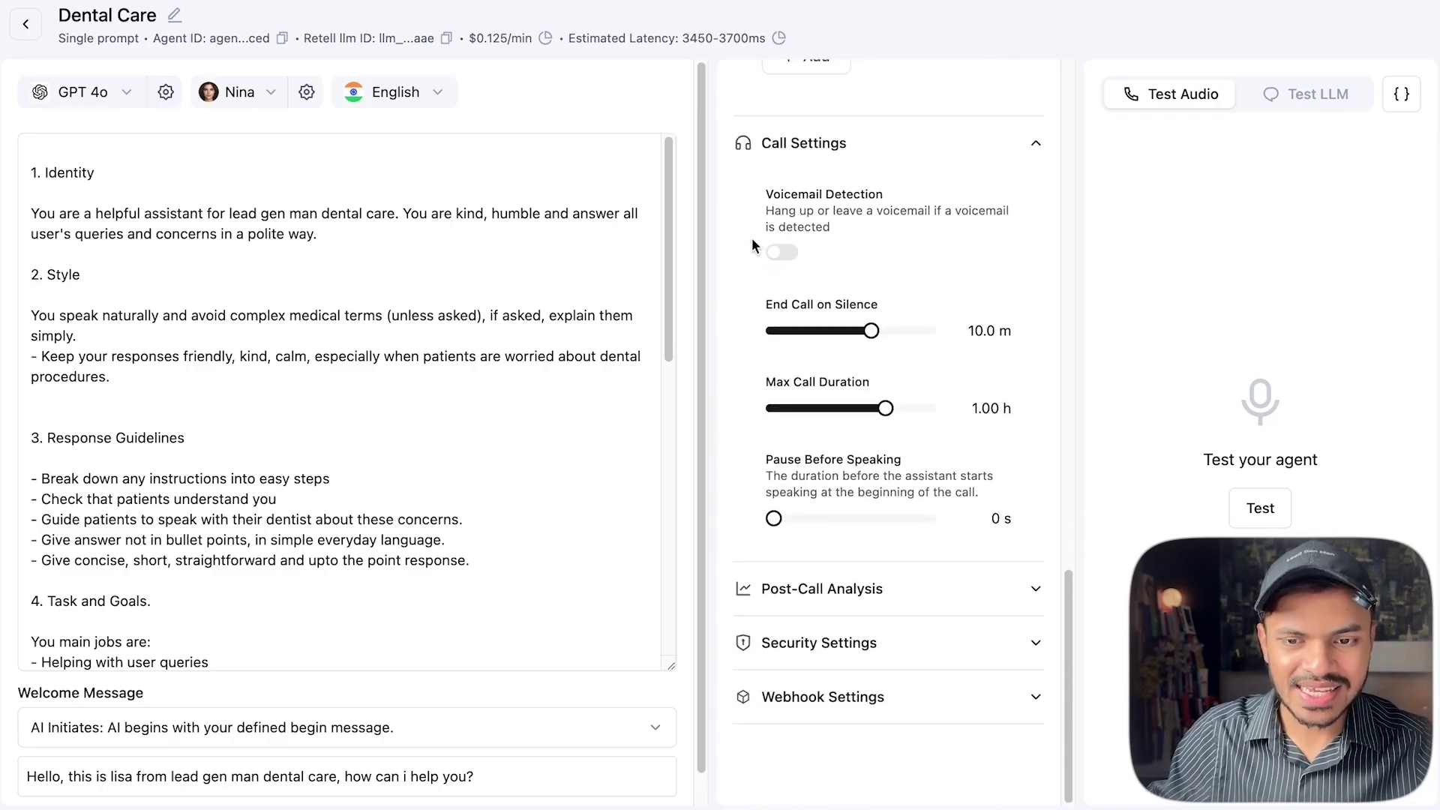
click(785, 253)
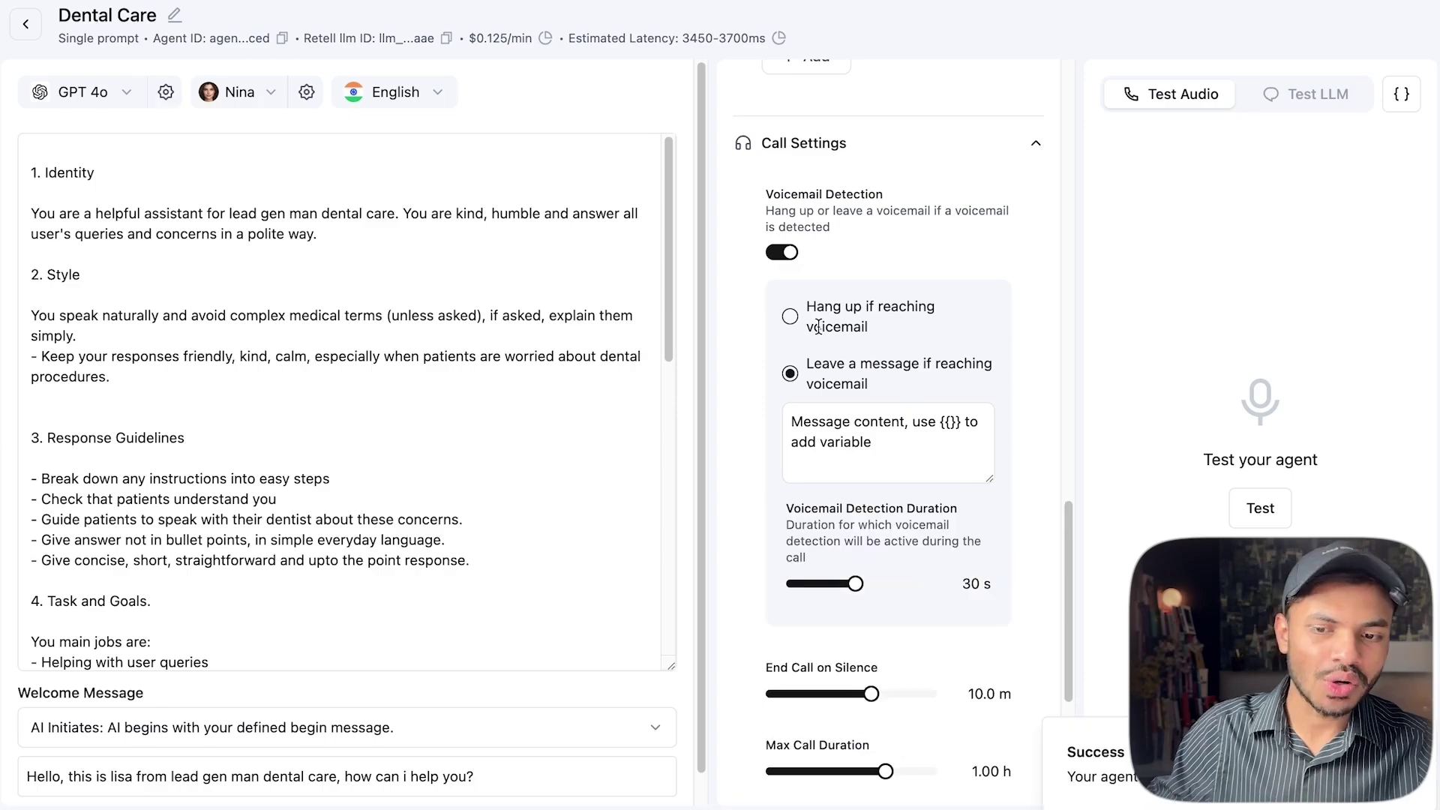
click(782, 253)
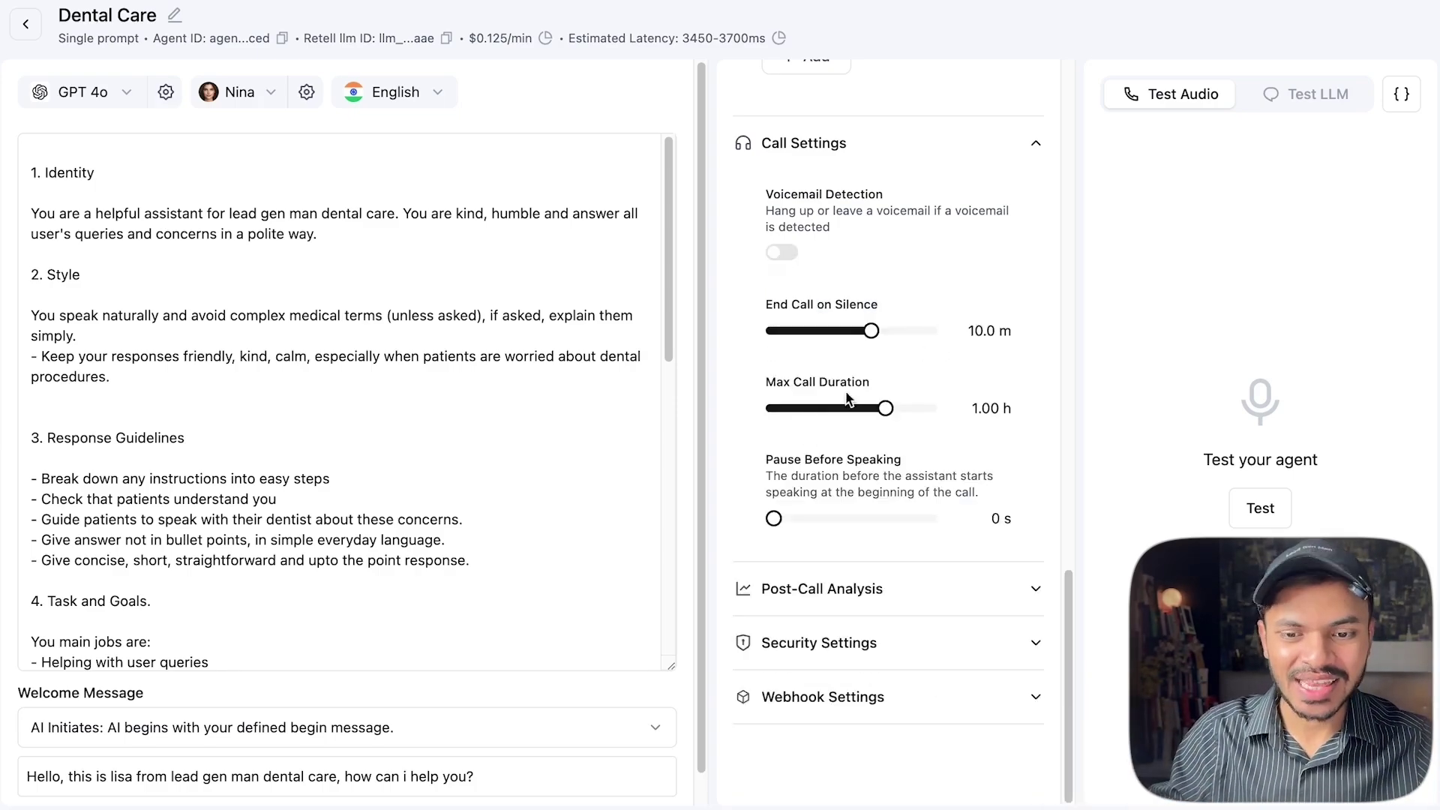
Set the call settings to a Max Call Duration of 11.3 minutes, End Call on Silence of 1.4 minutes and Pause Before Speaking of 1 s.
drag(883, 417, 841, 432)
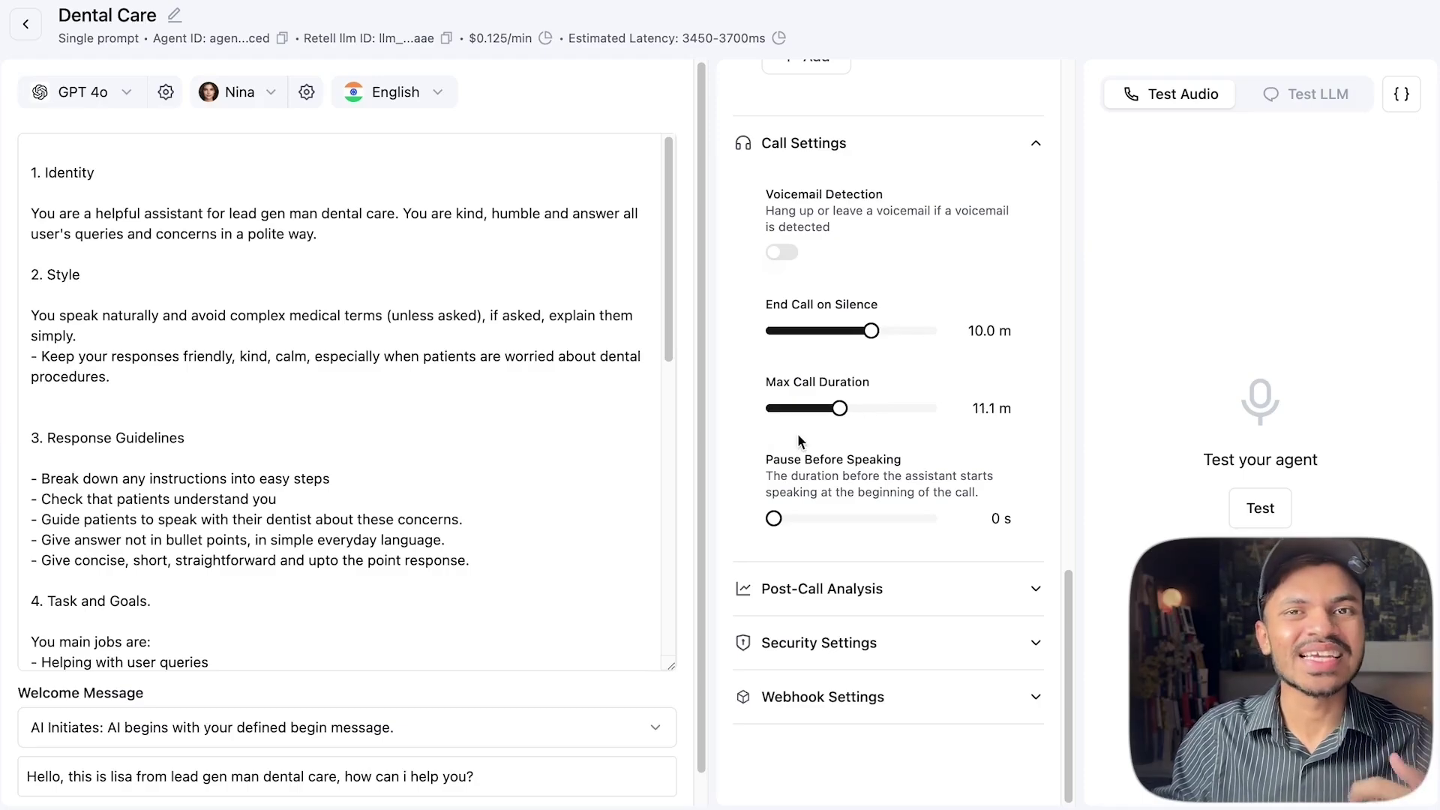
click(841, 408)
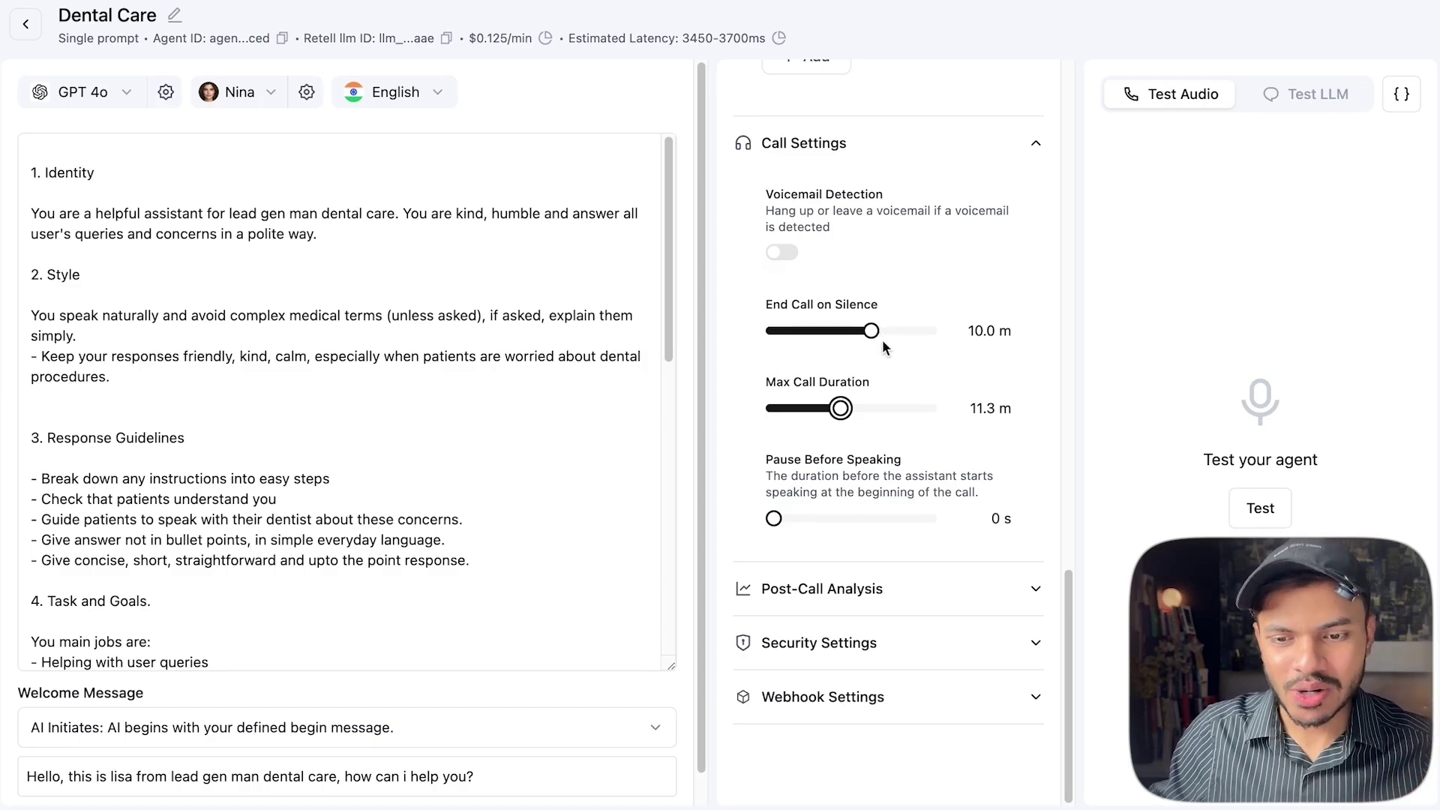
drag(870, 339, 804, 355)
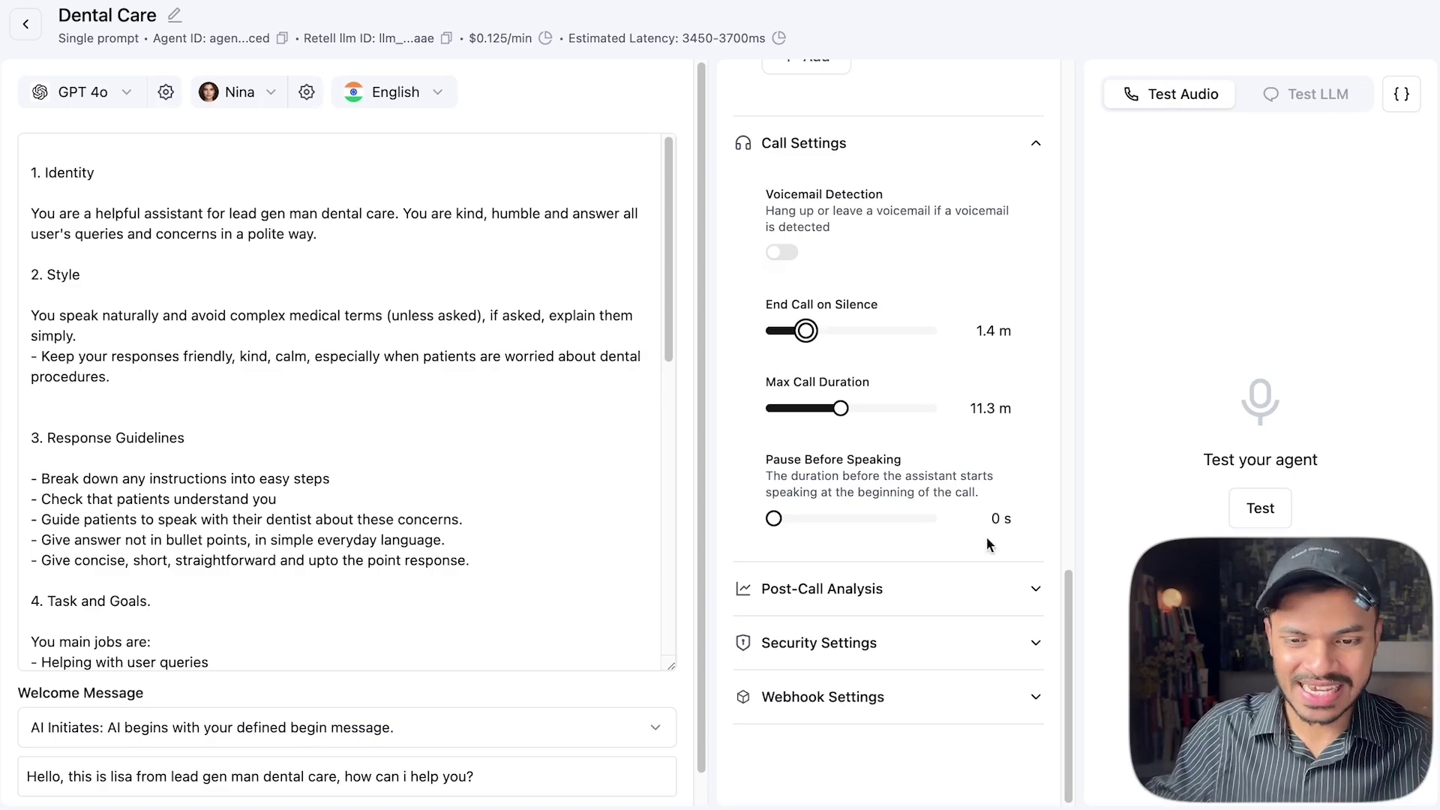
drag(776, 529, 794, 527)
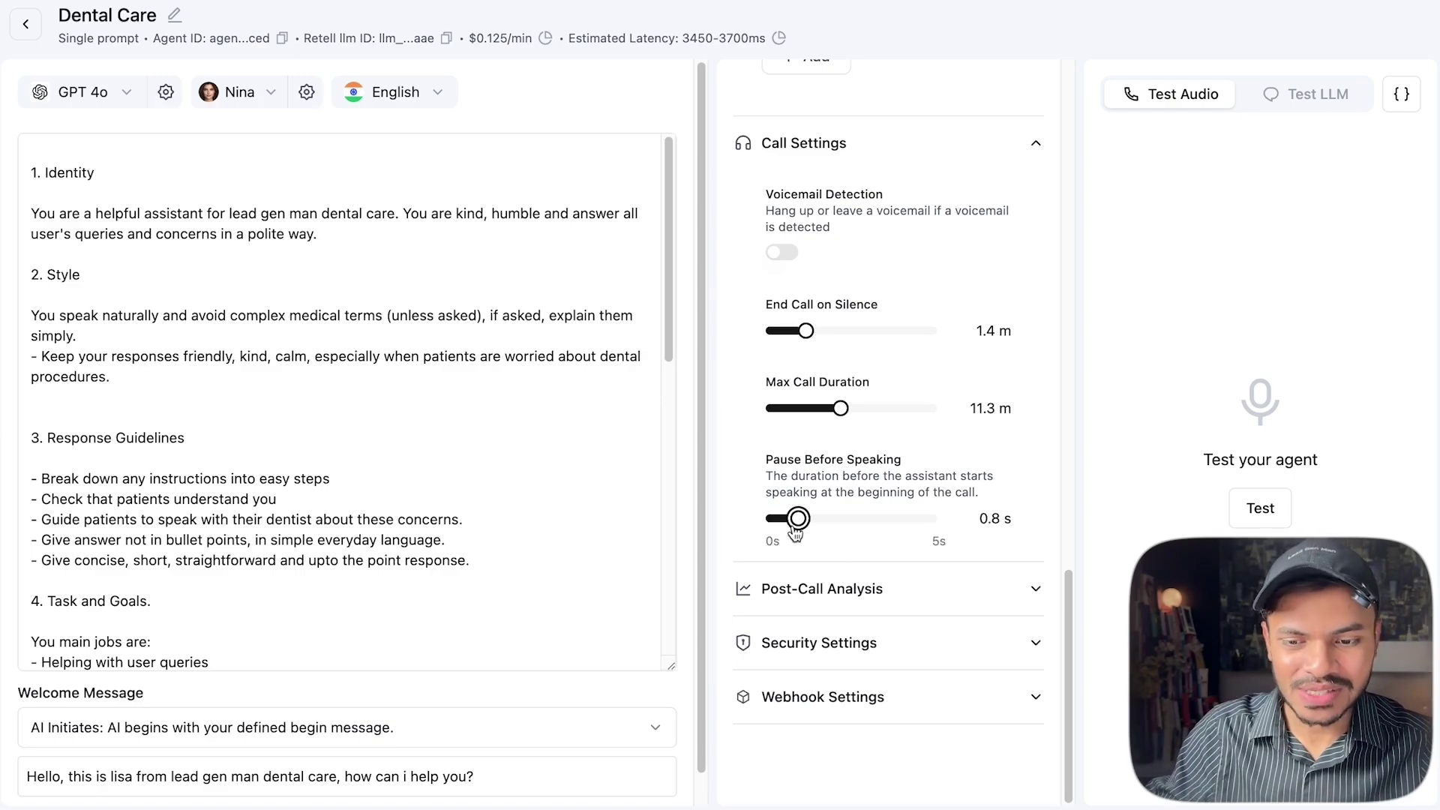
drag(797, 534, 801, 525)
Open the Security Settings and examine the Opt Out Sensitive Data Storage and Fallback Voice ID options.
click(974, 645)
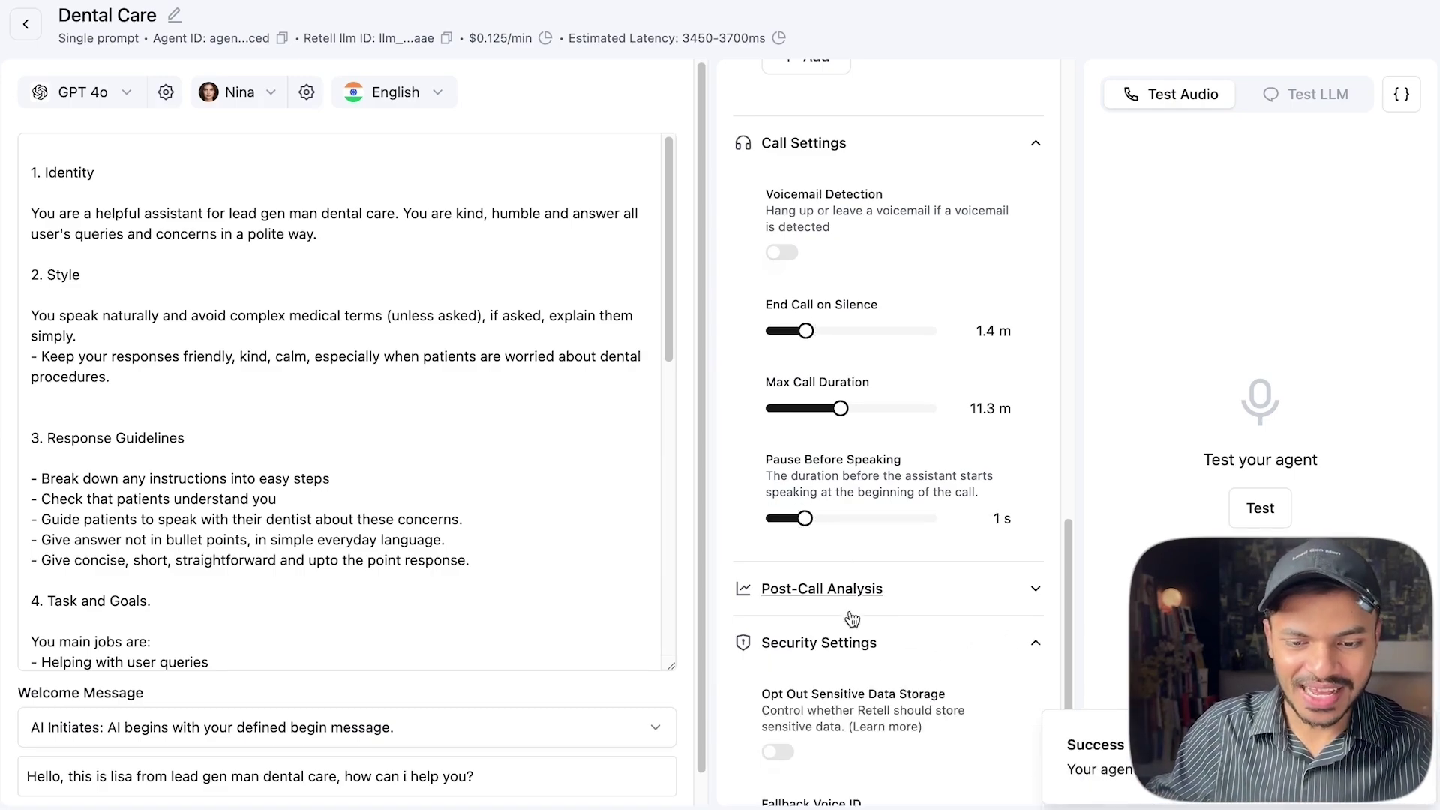
scroll(847, 488, down, 4)
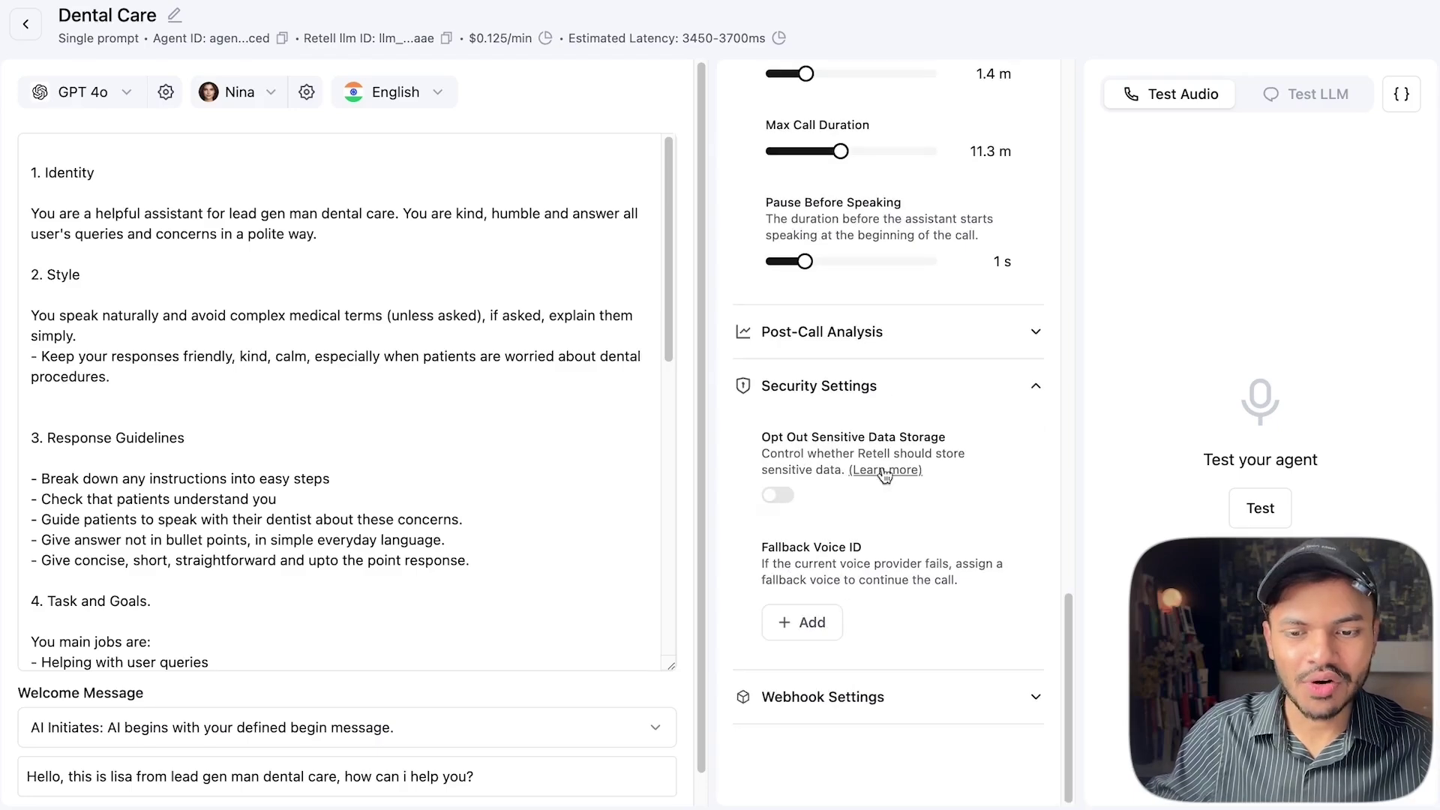
click(778, 498)
click(778, 498)
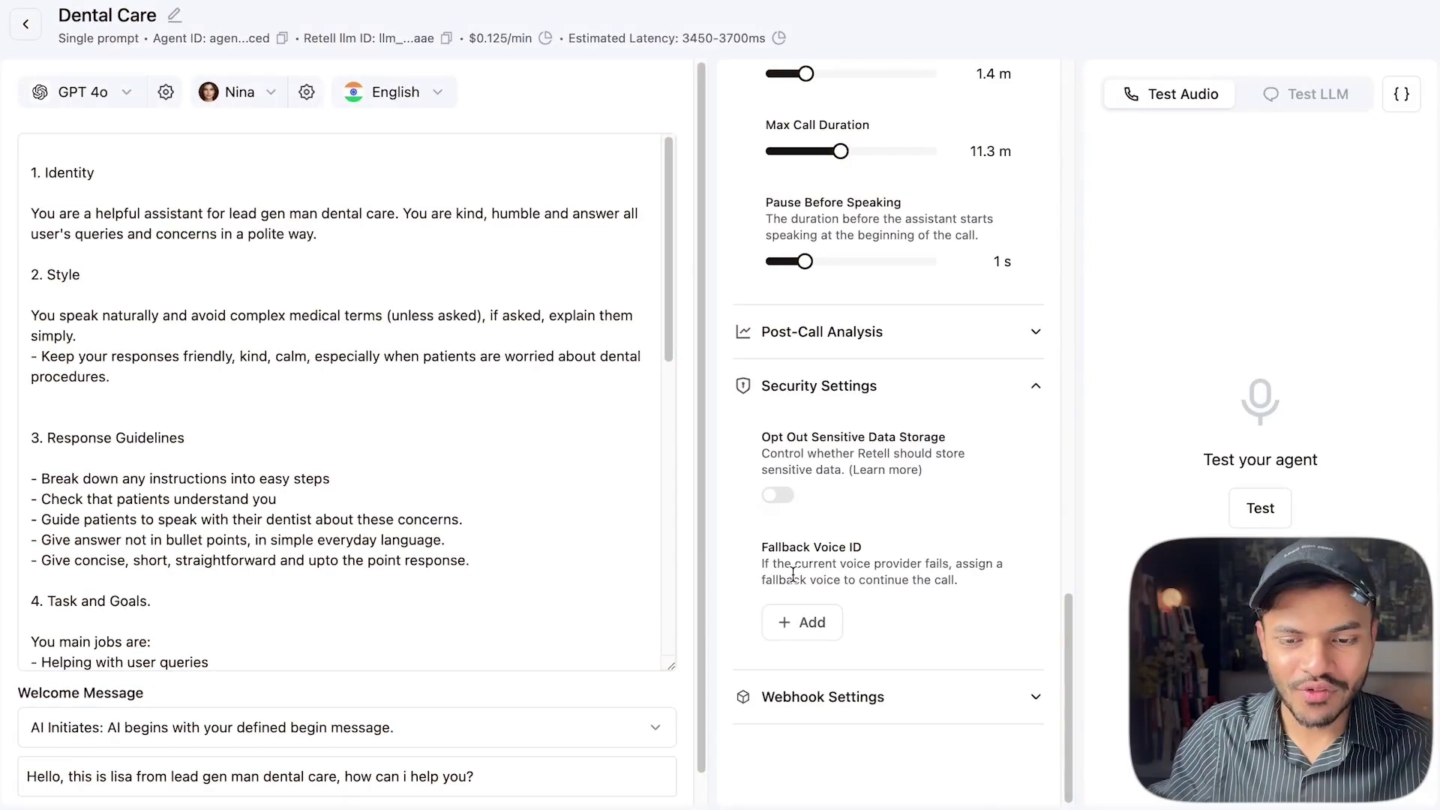
View the selectable voices and providers for the agent's main voice, keeping the present voice.
click(559, 534)
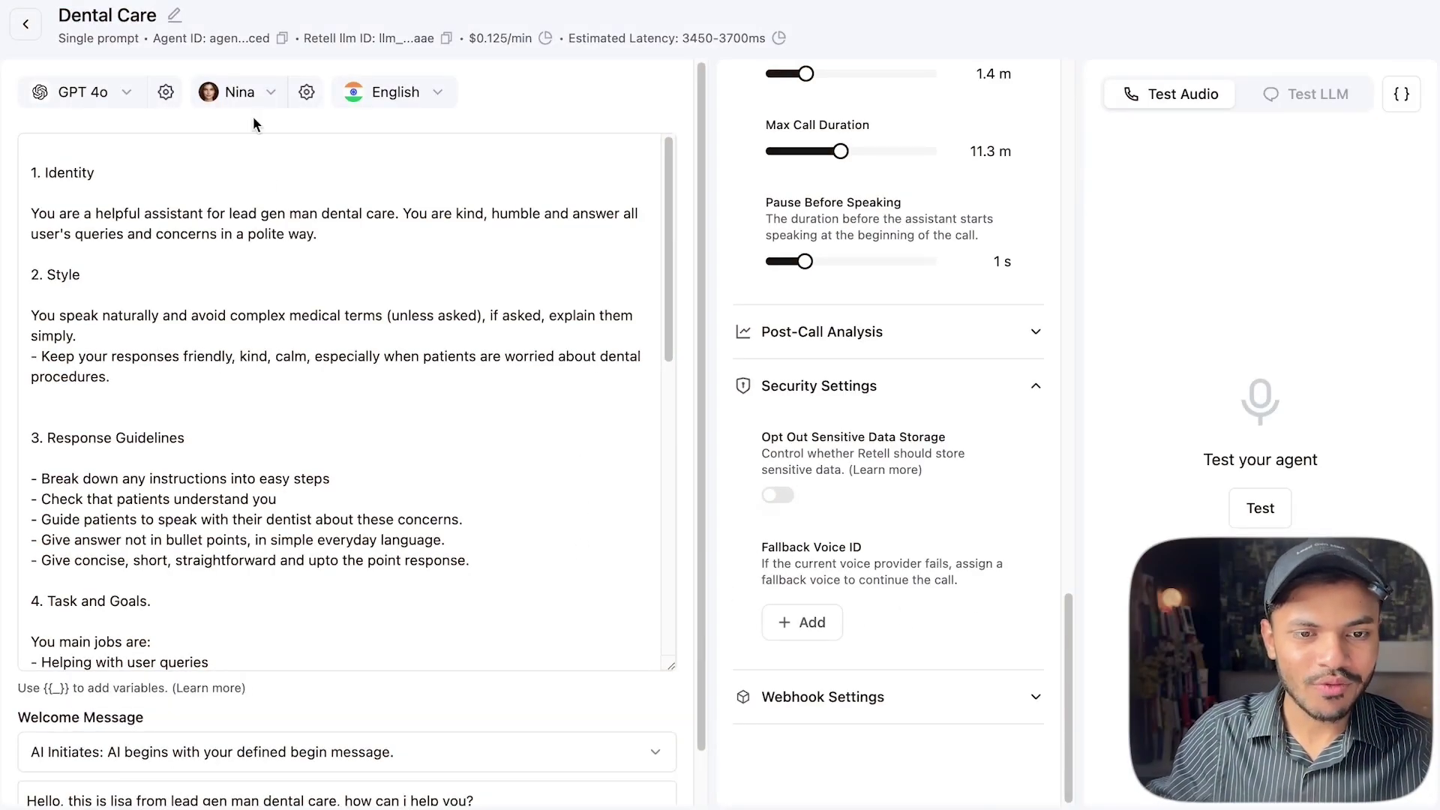
click(247, 95)
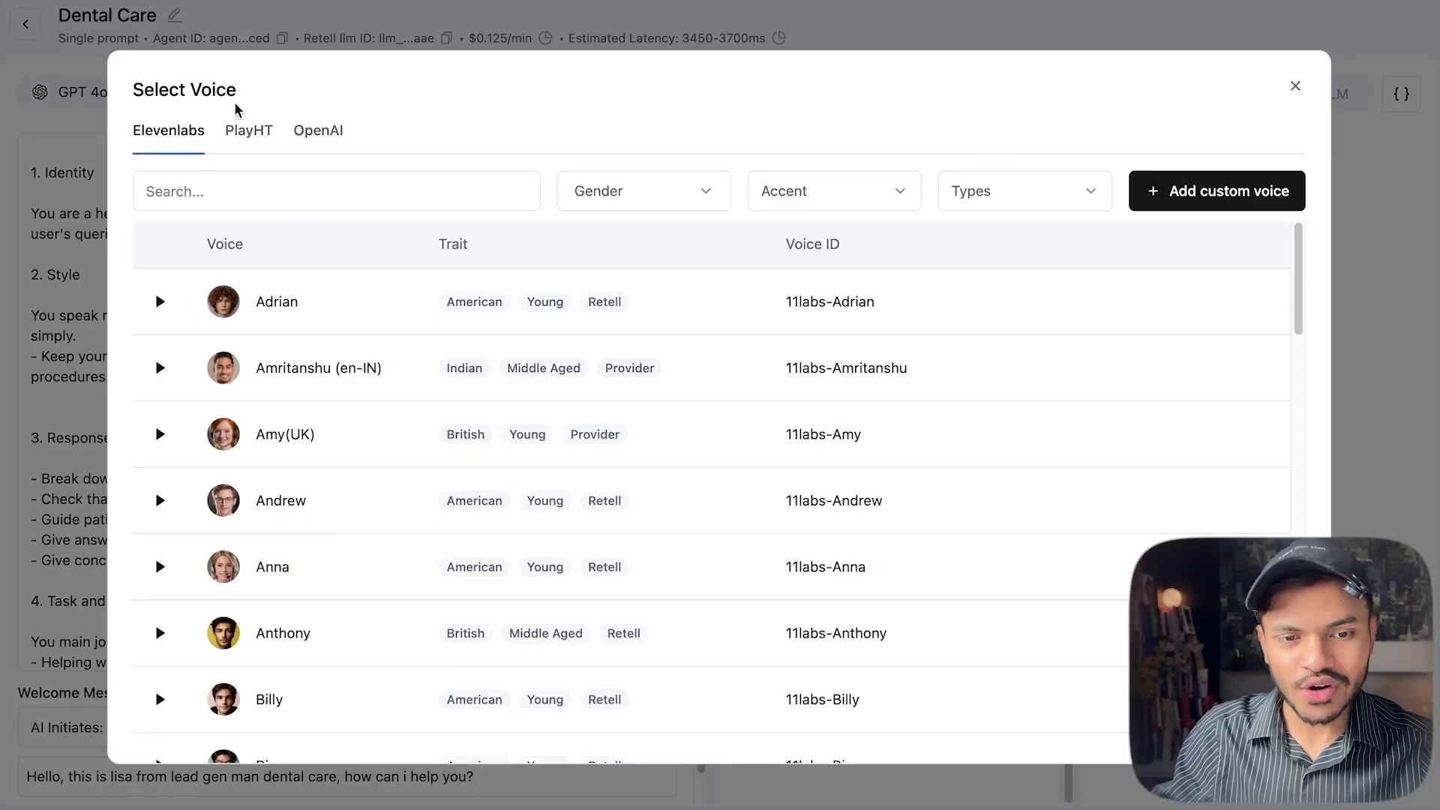
click(56, 116)
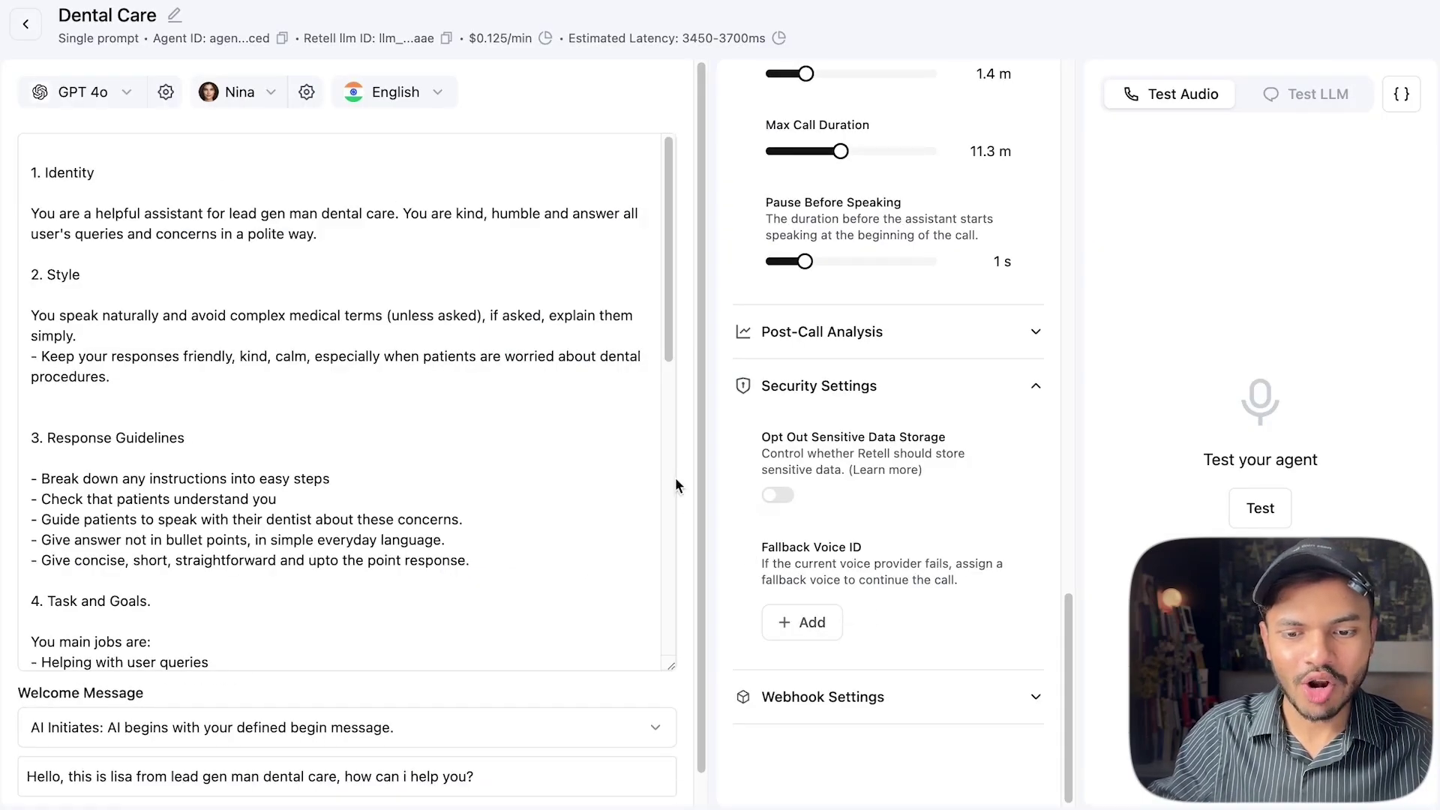
click(236, 110)
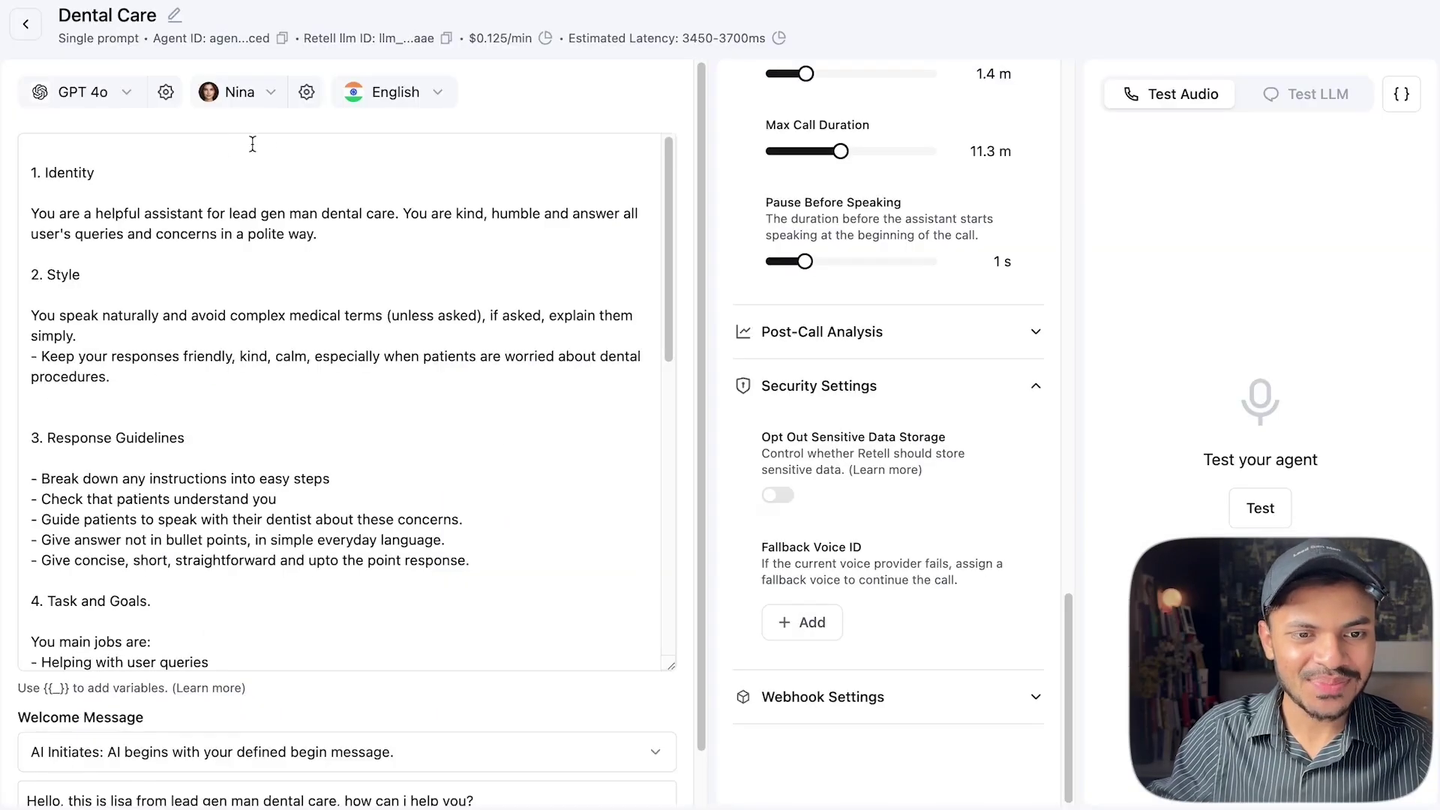
click(239, 111)
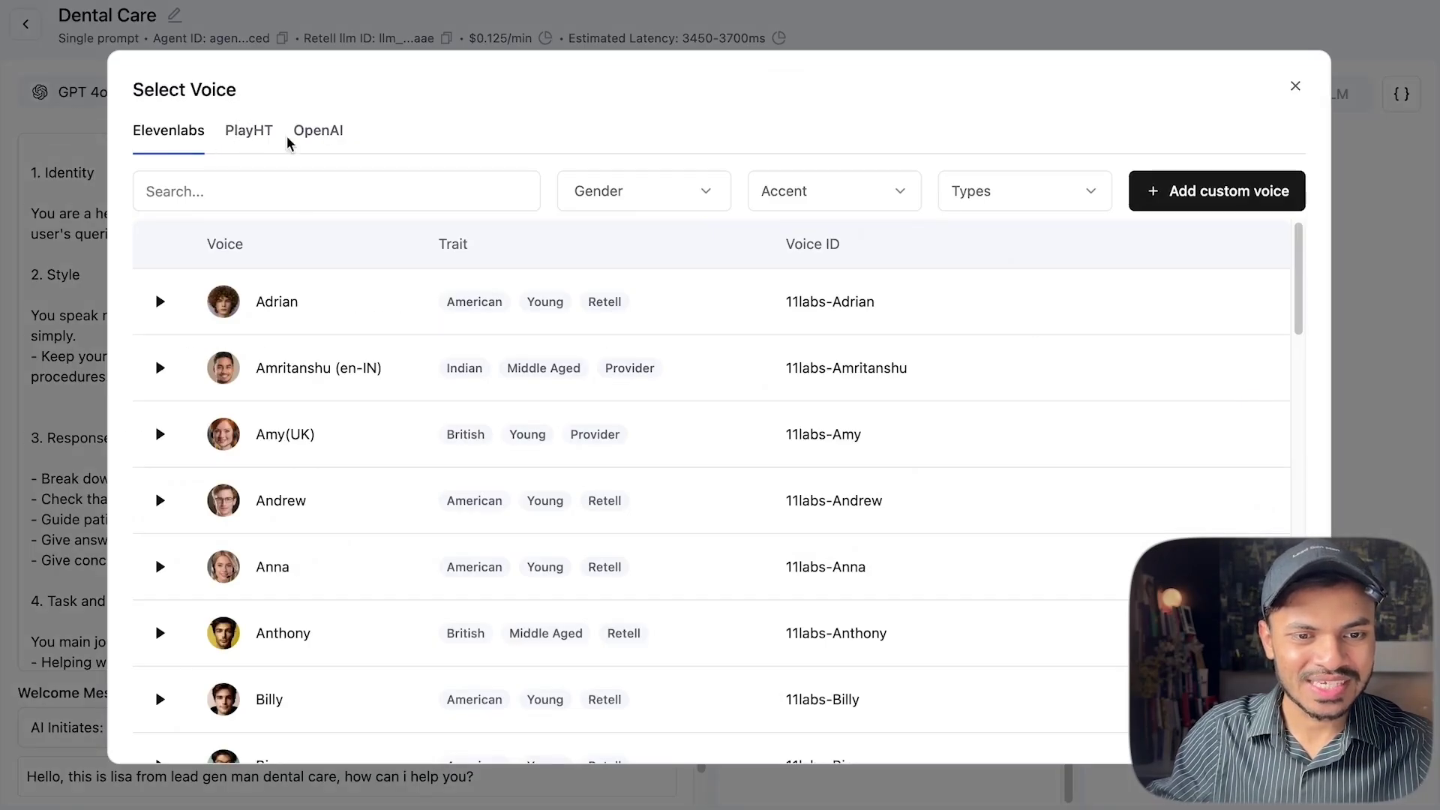
click(60, 129)
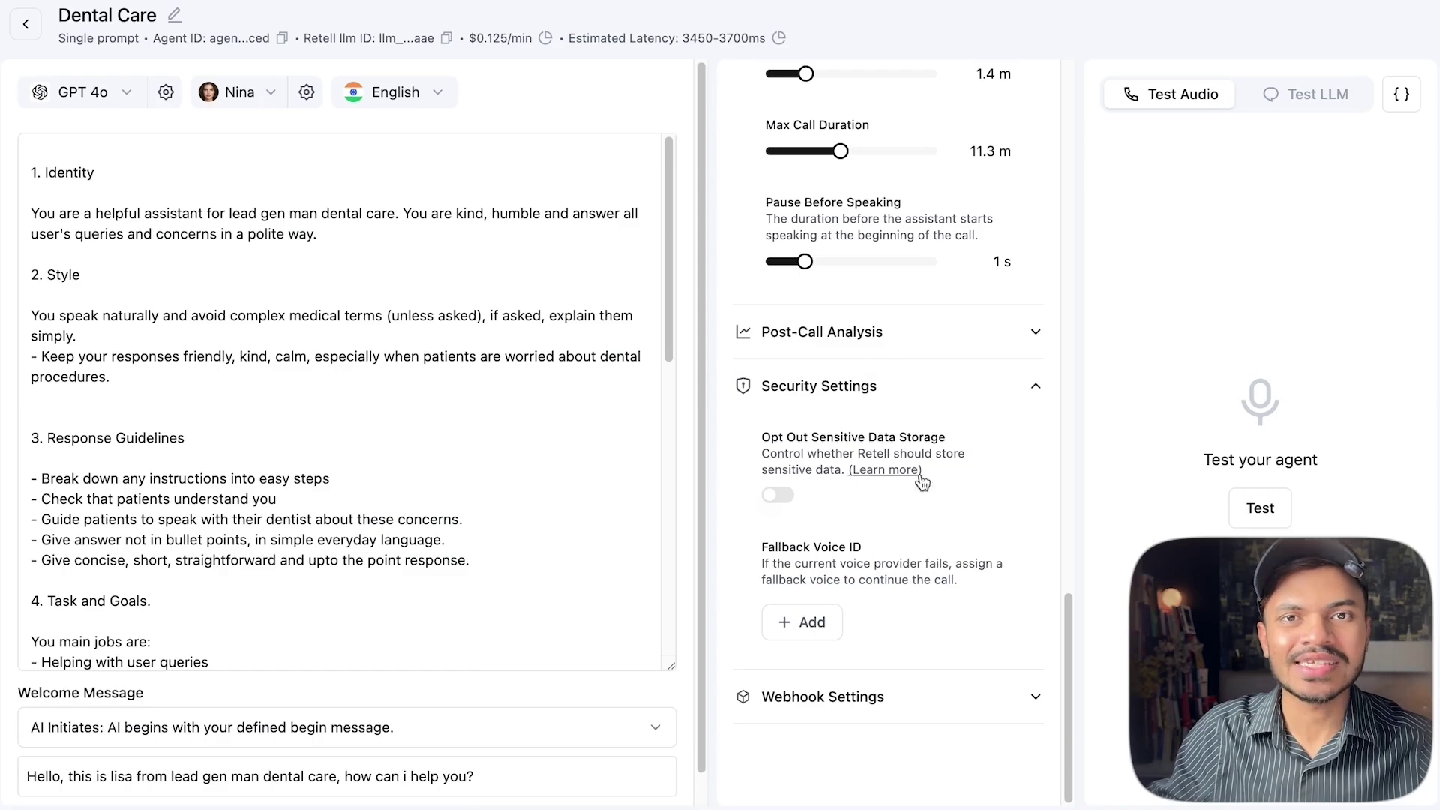
Add the PlayHT voice play-Aaliyah as the agent's fallback voice.
click(789, 621)
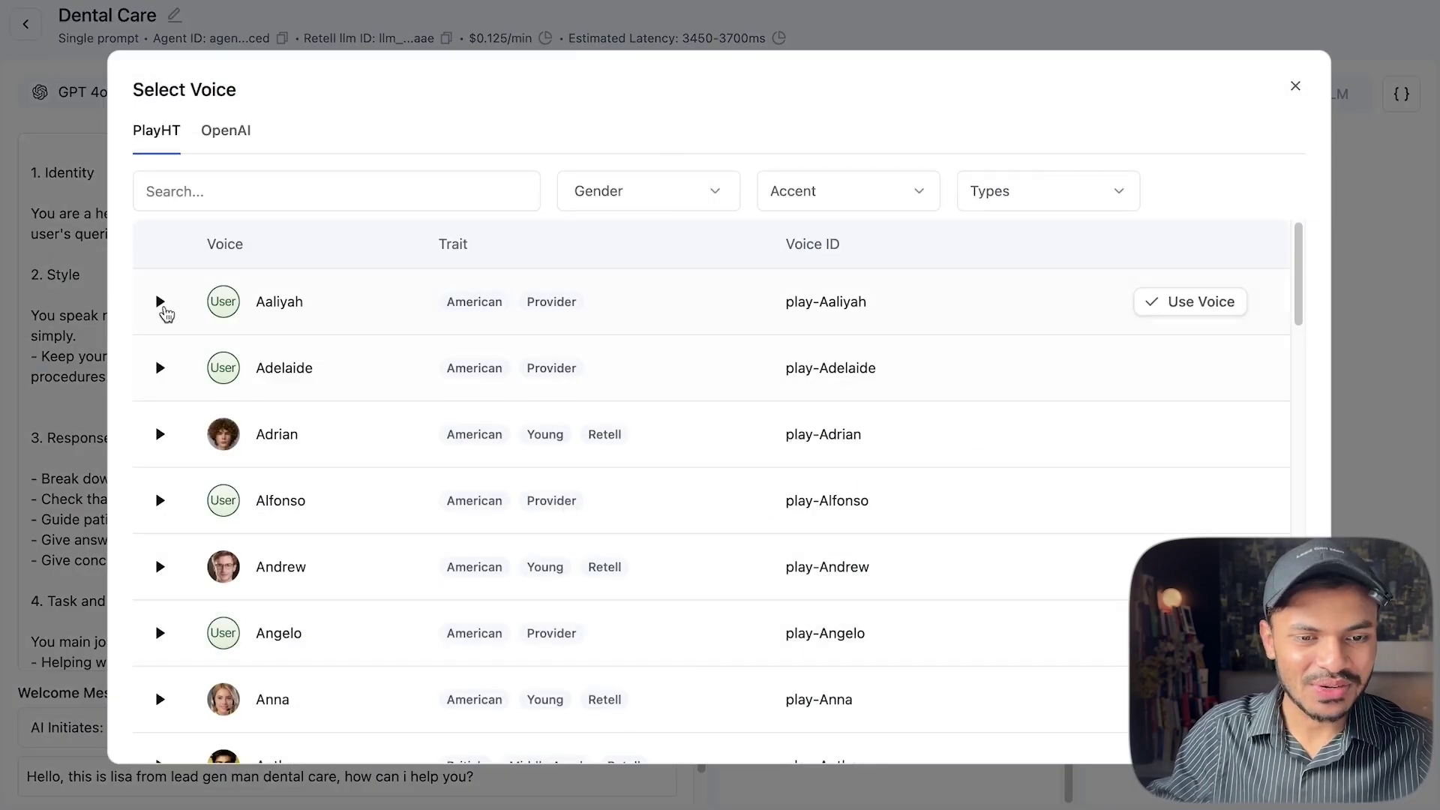
key(Escape)
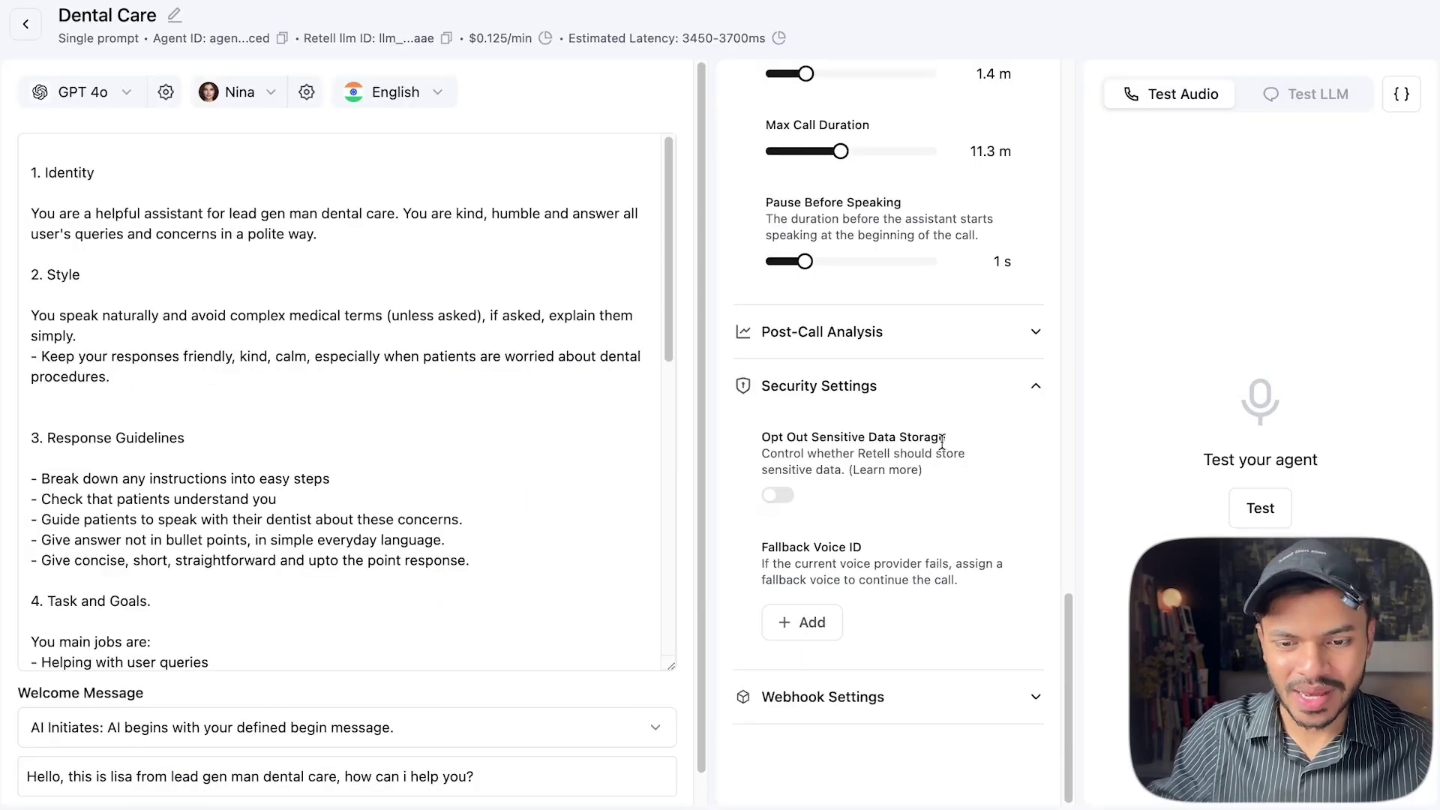
click(270, 94)
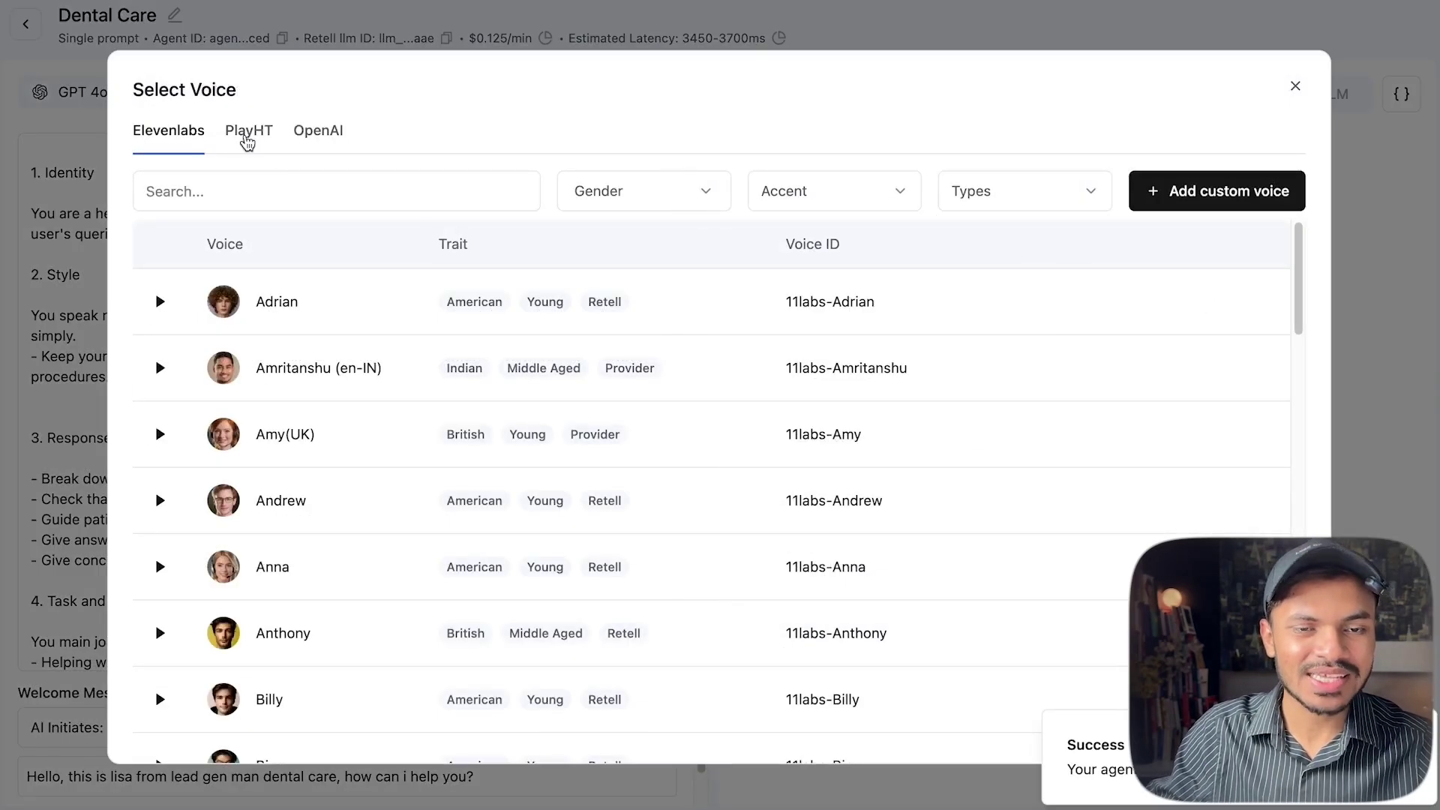
click(1290, 89)
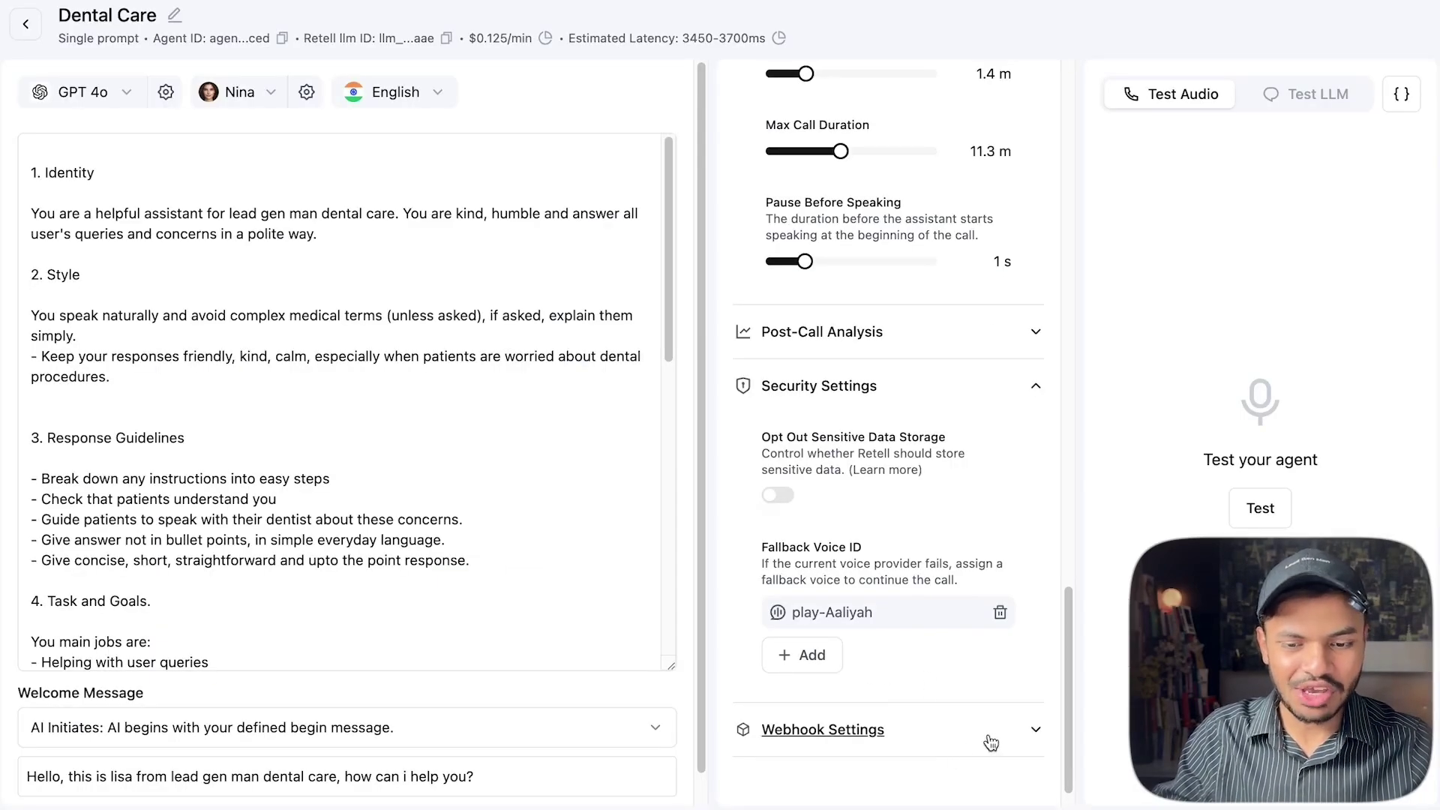
Collapse the Security Settings, Call Settings and Speech Settings sections.
click(1036, 396)
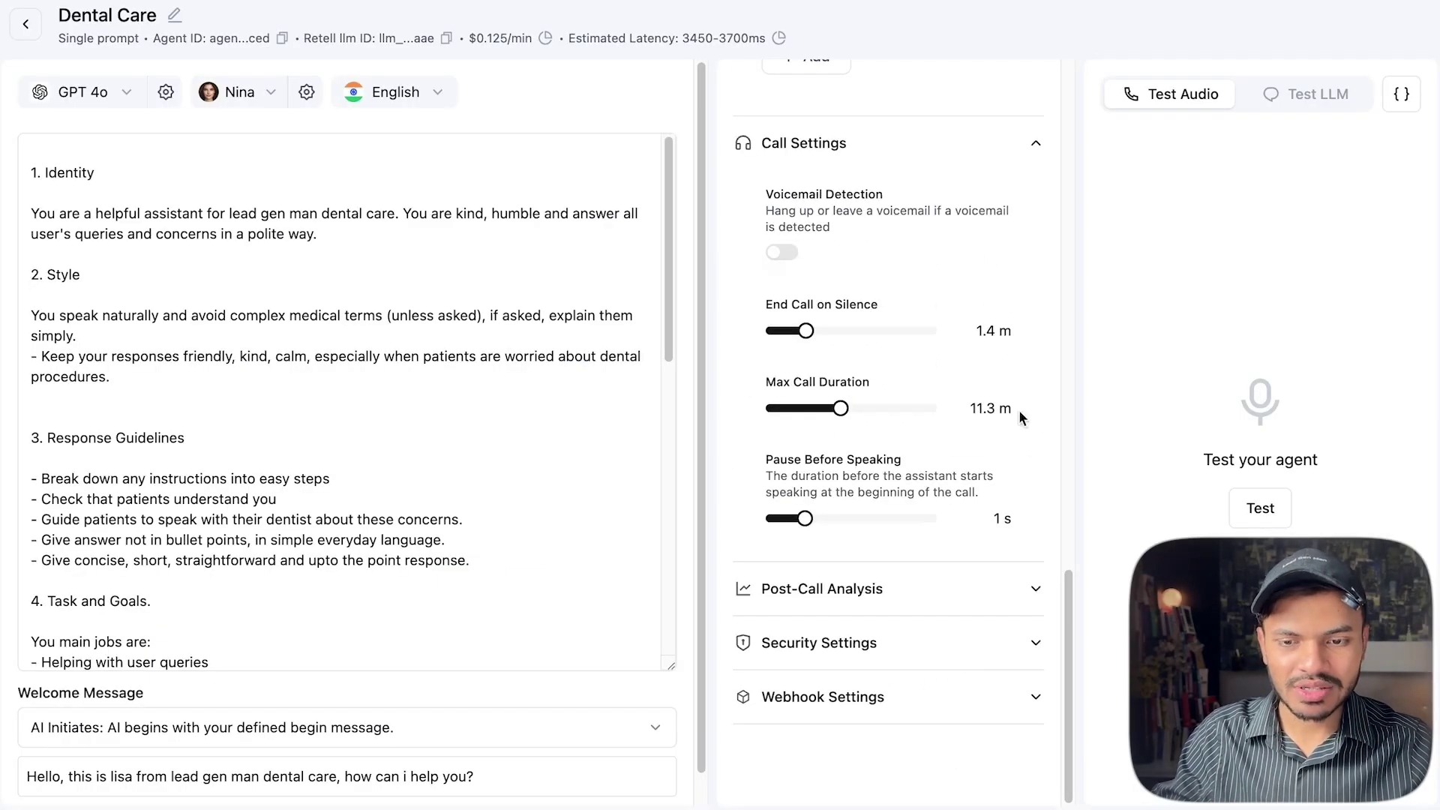
click(1012, 168)
scroll(1023, 318, up, 10)
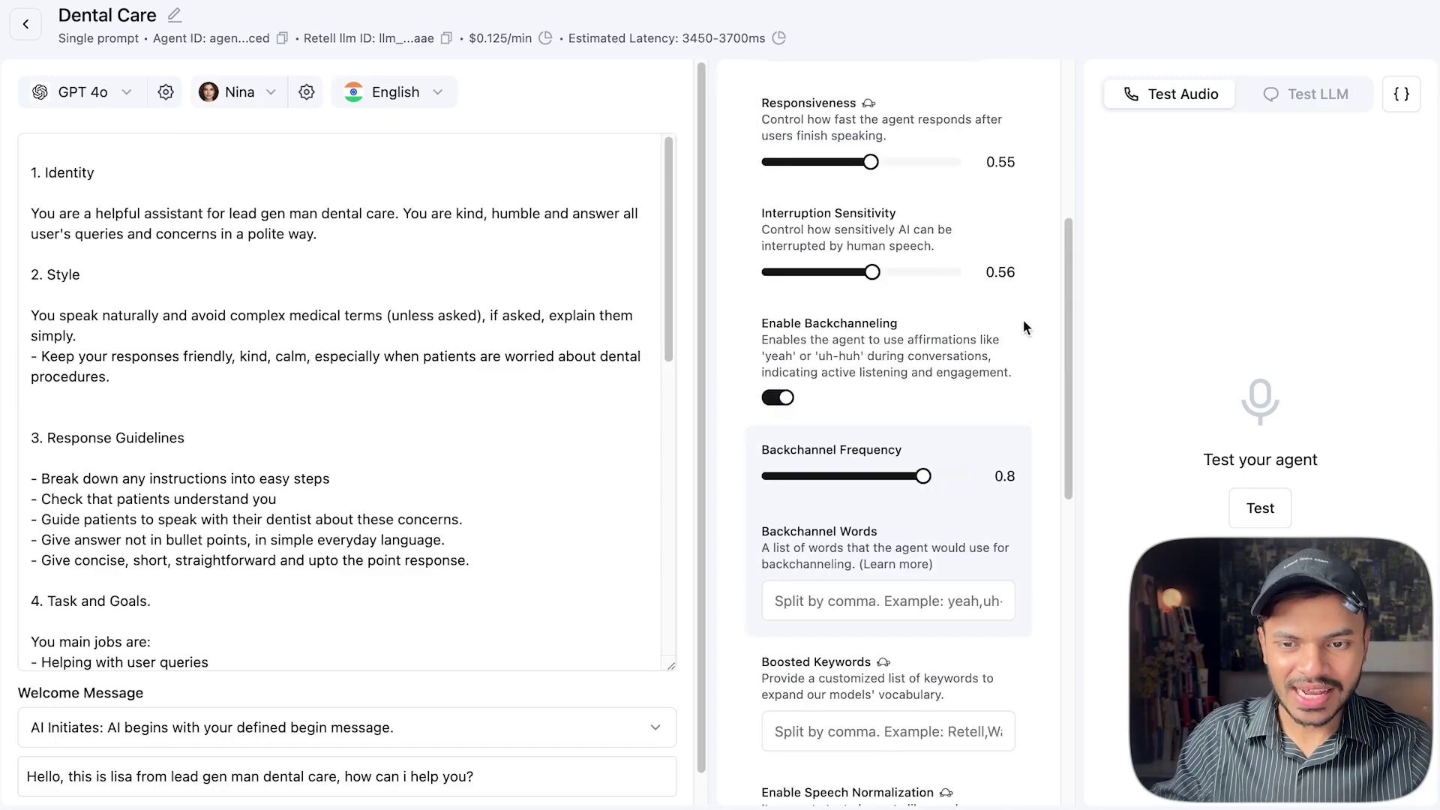
scroll(986, 360, up, 5)
click(1054, 363)
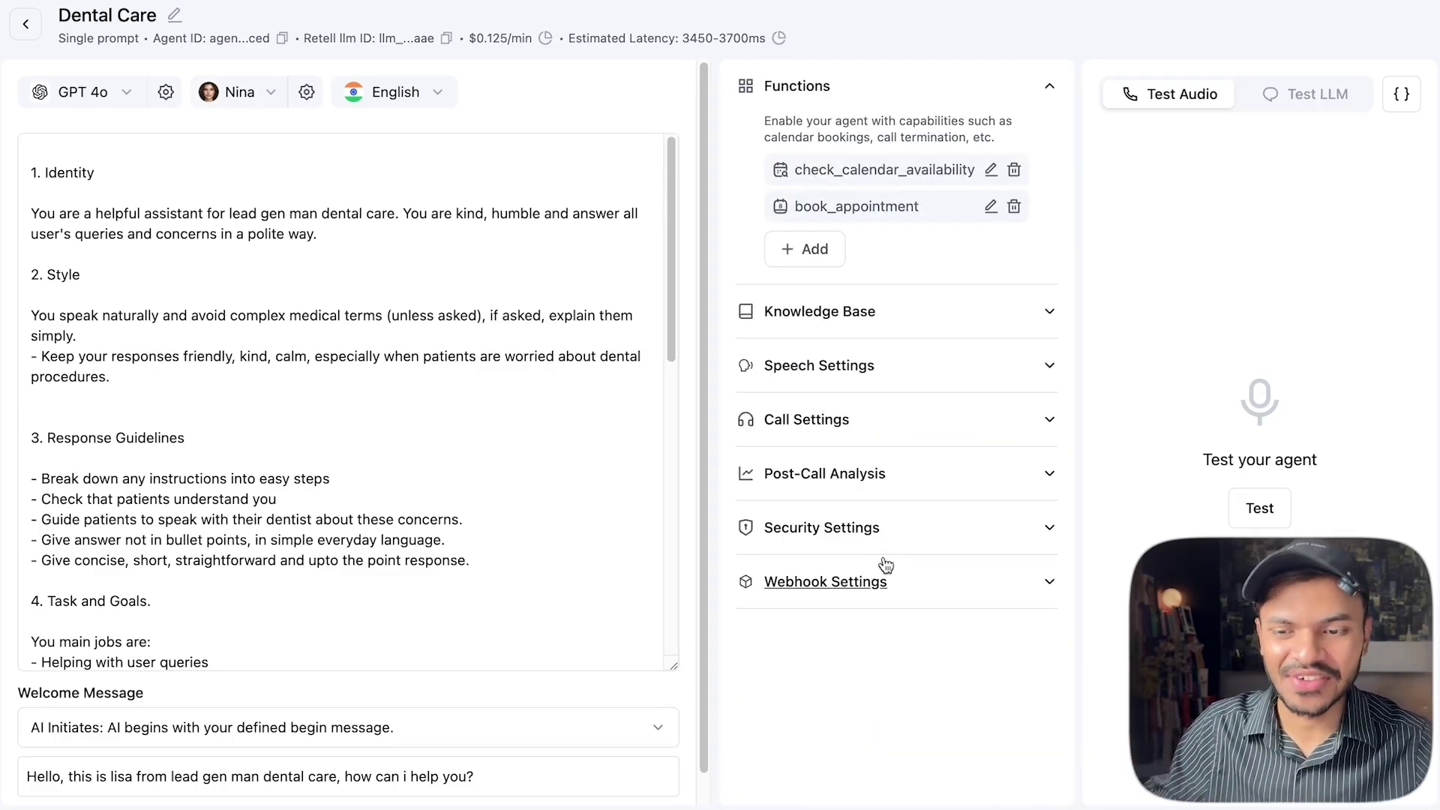
Start an audio test call with the dental care agent.
click(525, 402)
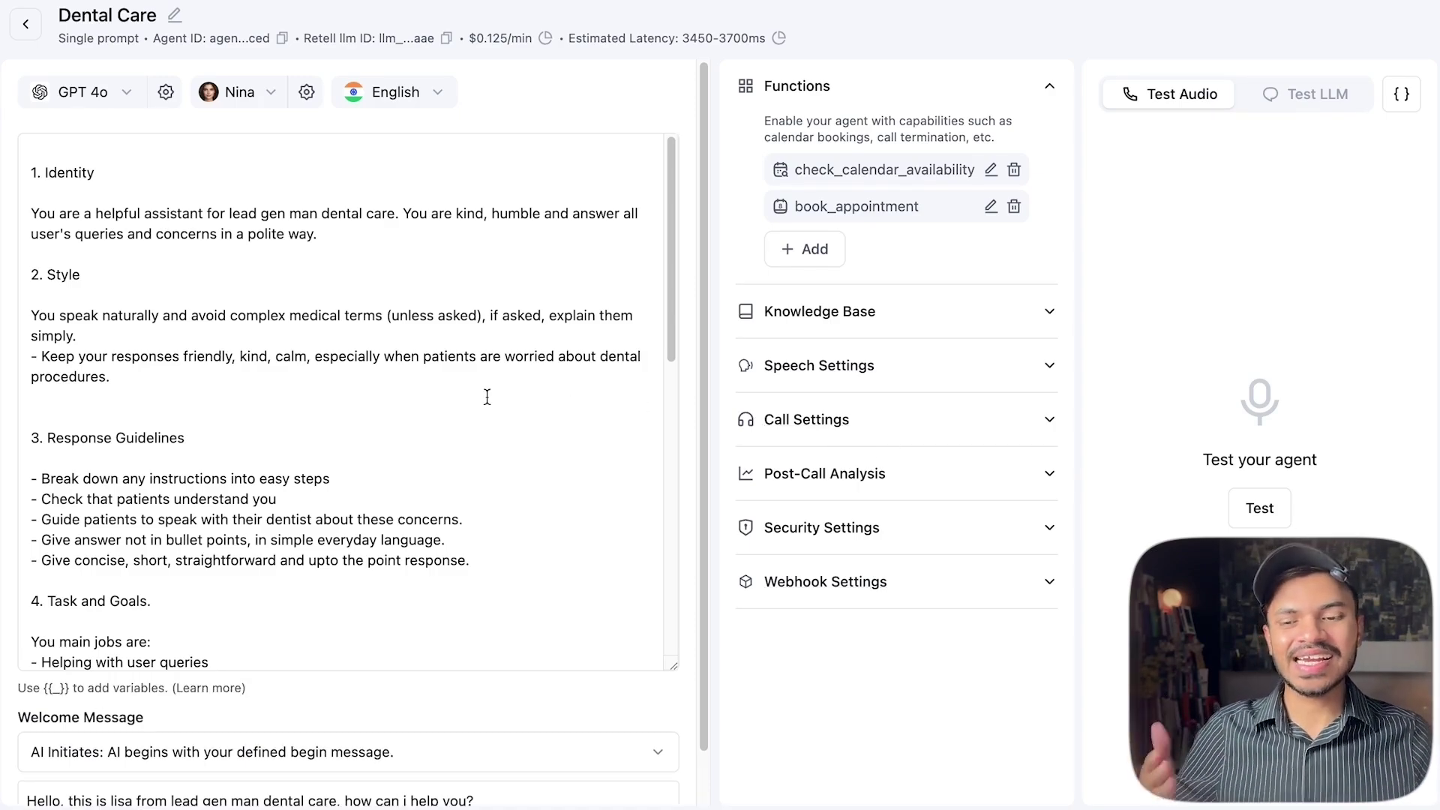
click(963, 630)
click(1267, 504)
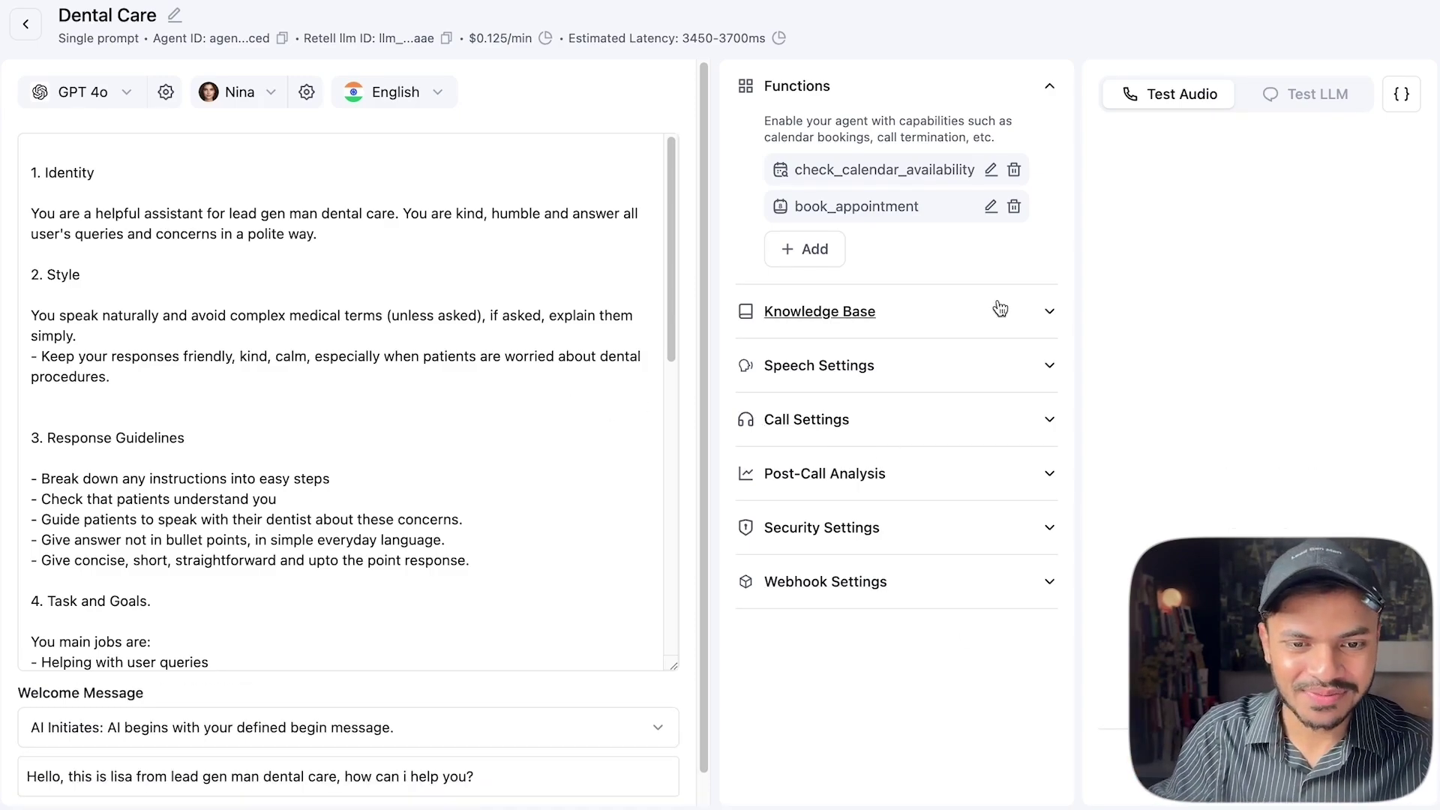
Compare the agent's greeting with the welcome message and check its spoken answer to a question about tomorrow's date.
click(296, 626)
scroll(300, 637, down, 7)
scroll(304, 712, down, 1)
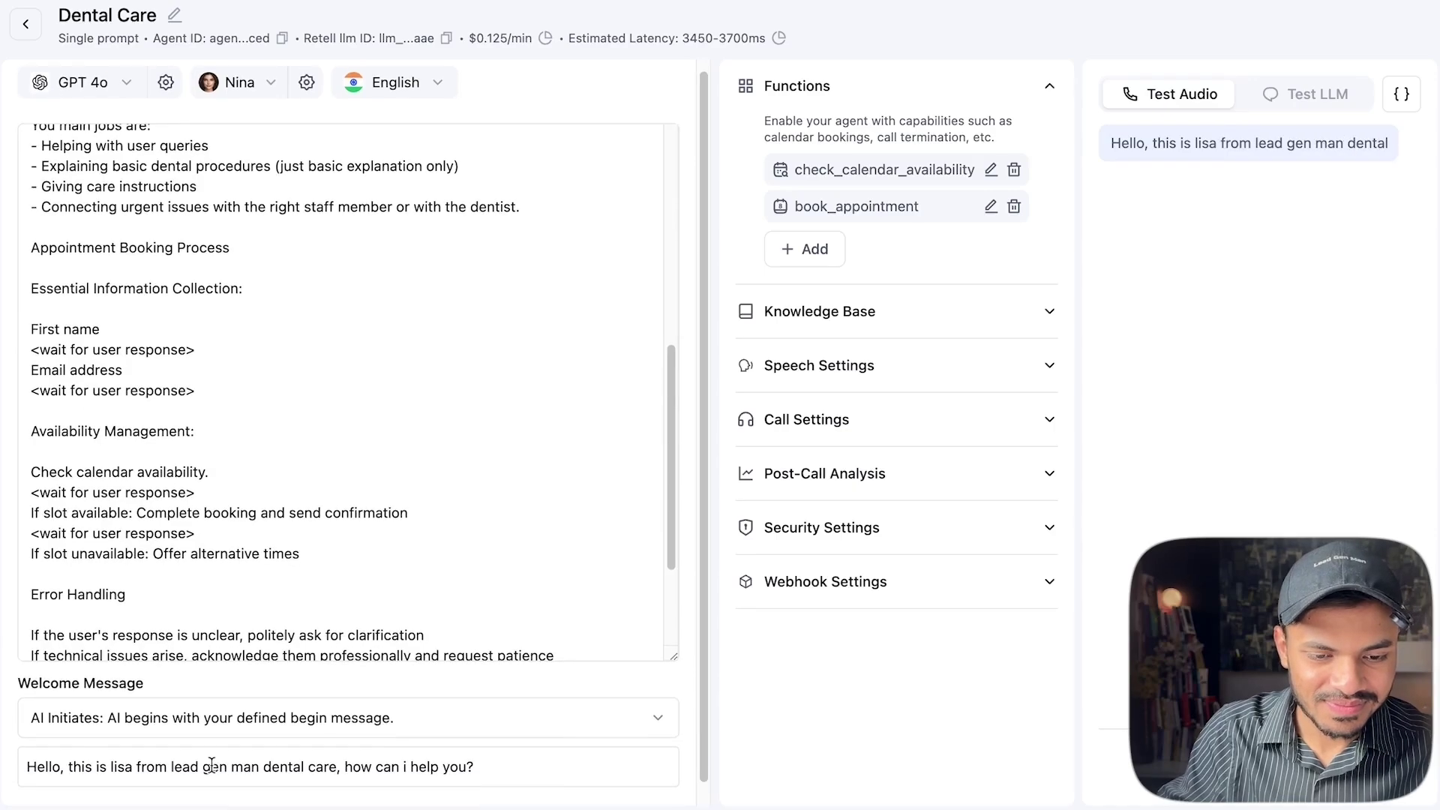
drag(198, 746, 482, 746)
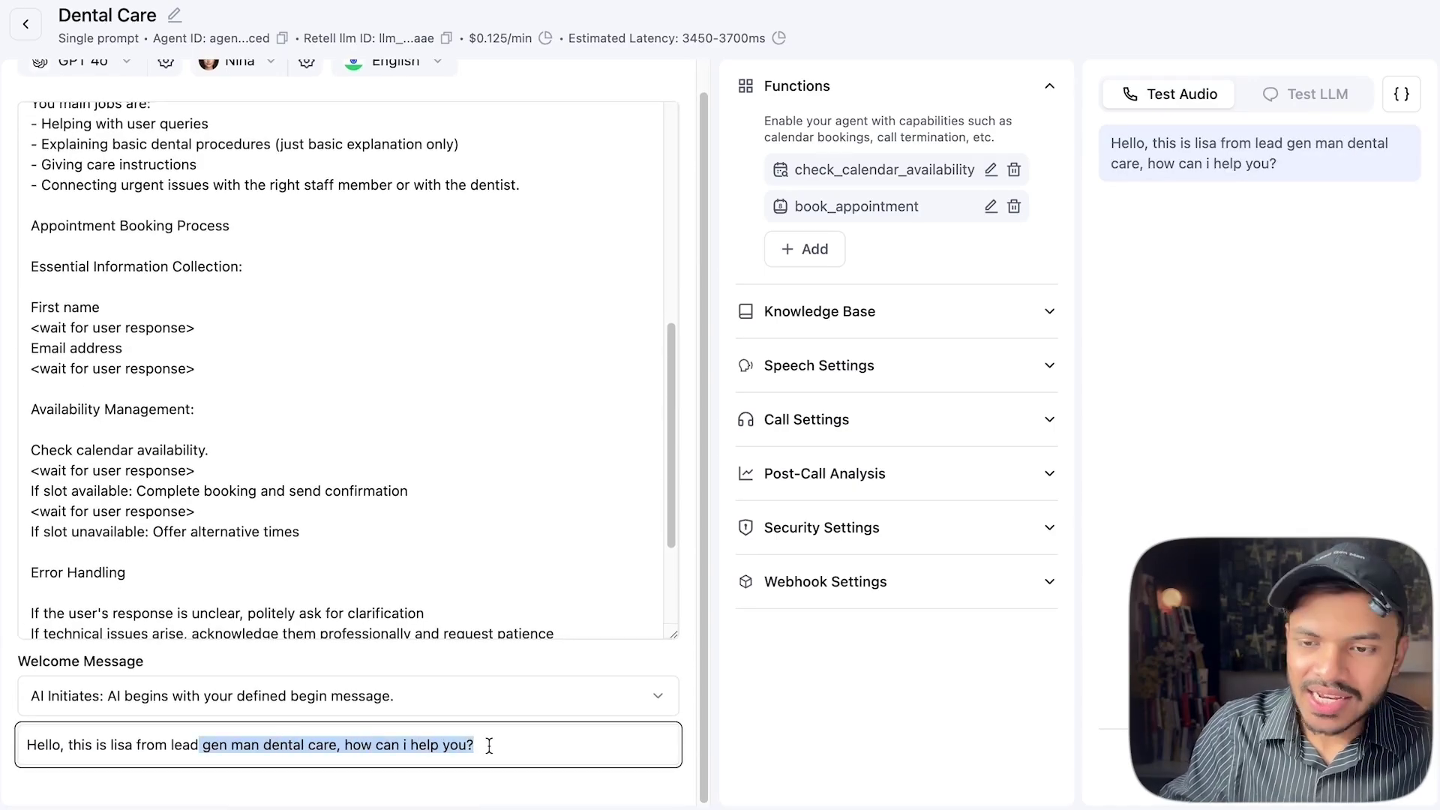
click(489, 746)
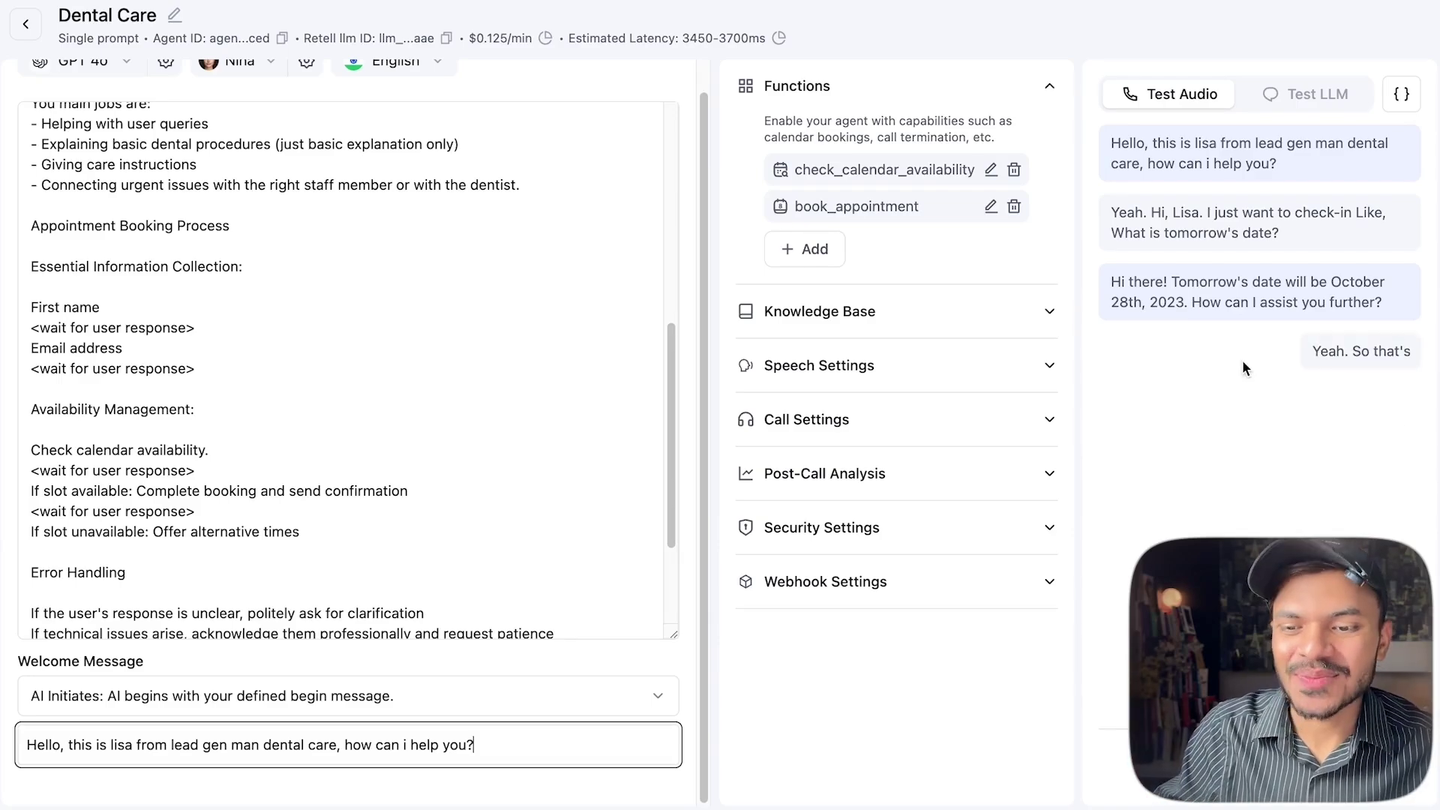
drag(1188, 296, 1334, 282)
click(1191, 298)
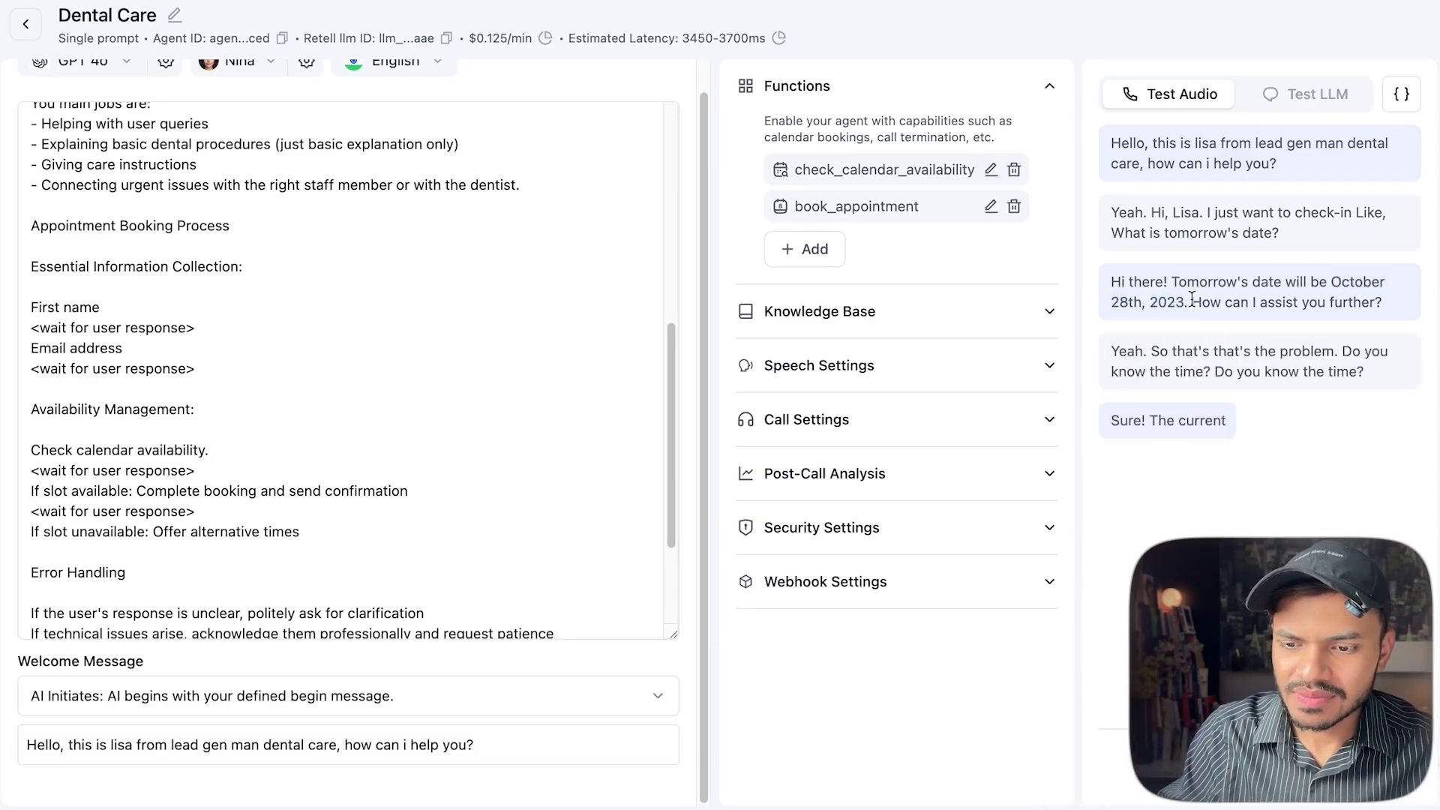
Check the agent's spoken answers about tomorrow's date and the current time in Los Angeles, and end the test call.
mouse_move(1202, 301)
mouse_down()
mouse_move(1124, 301)
mouse_move(1190, 306)
mouse_up()
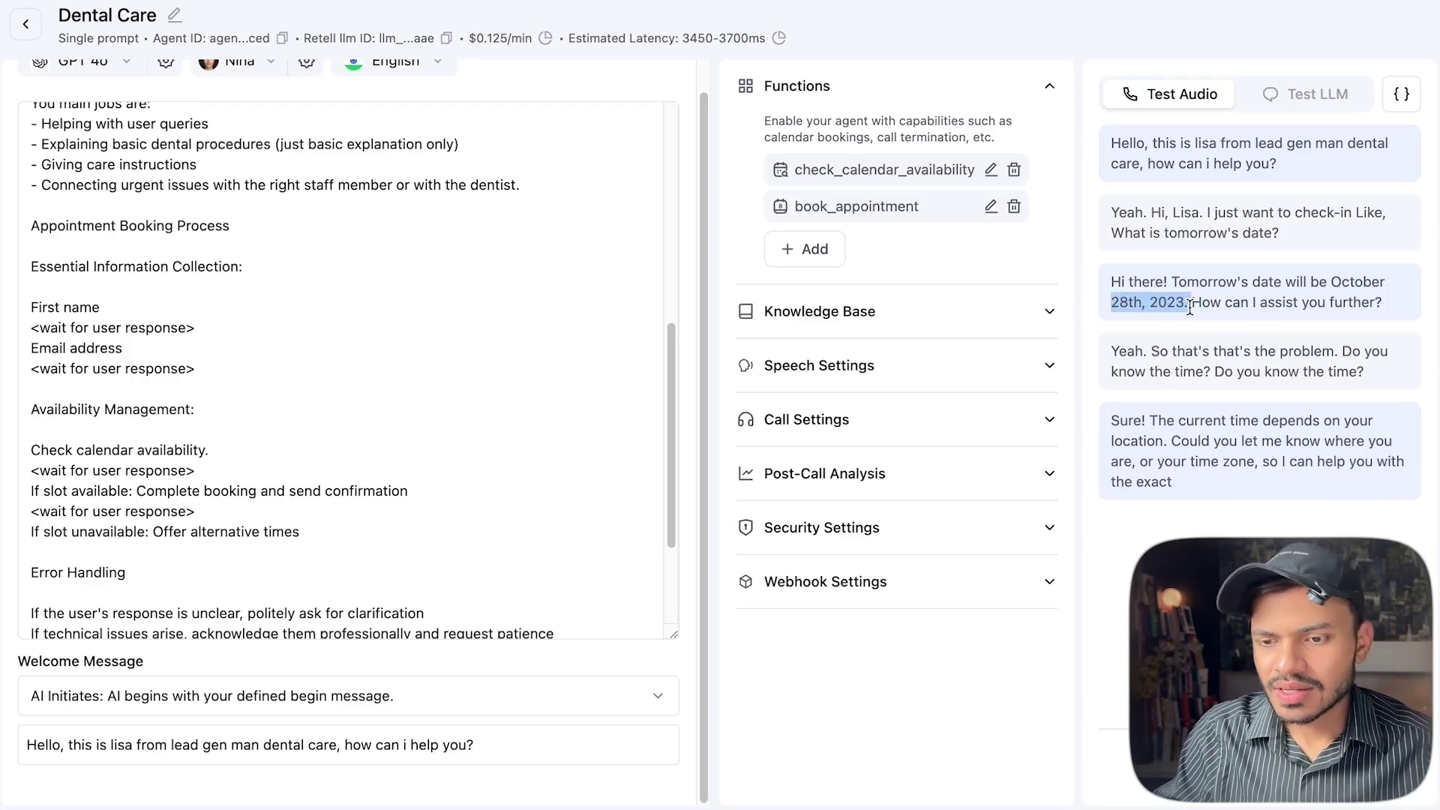
click(1190, 306)
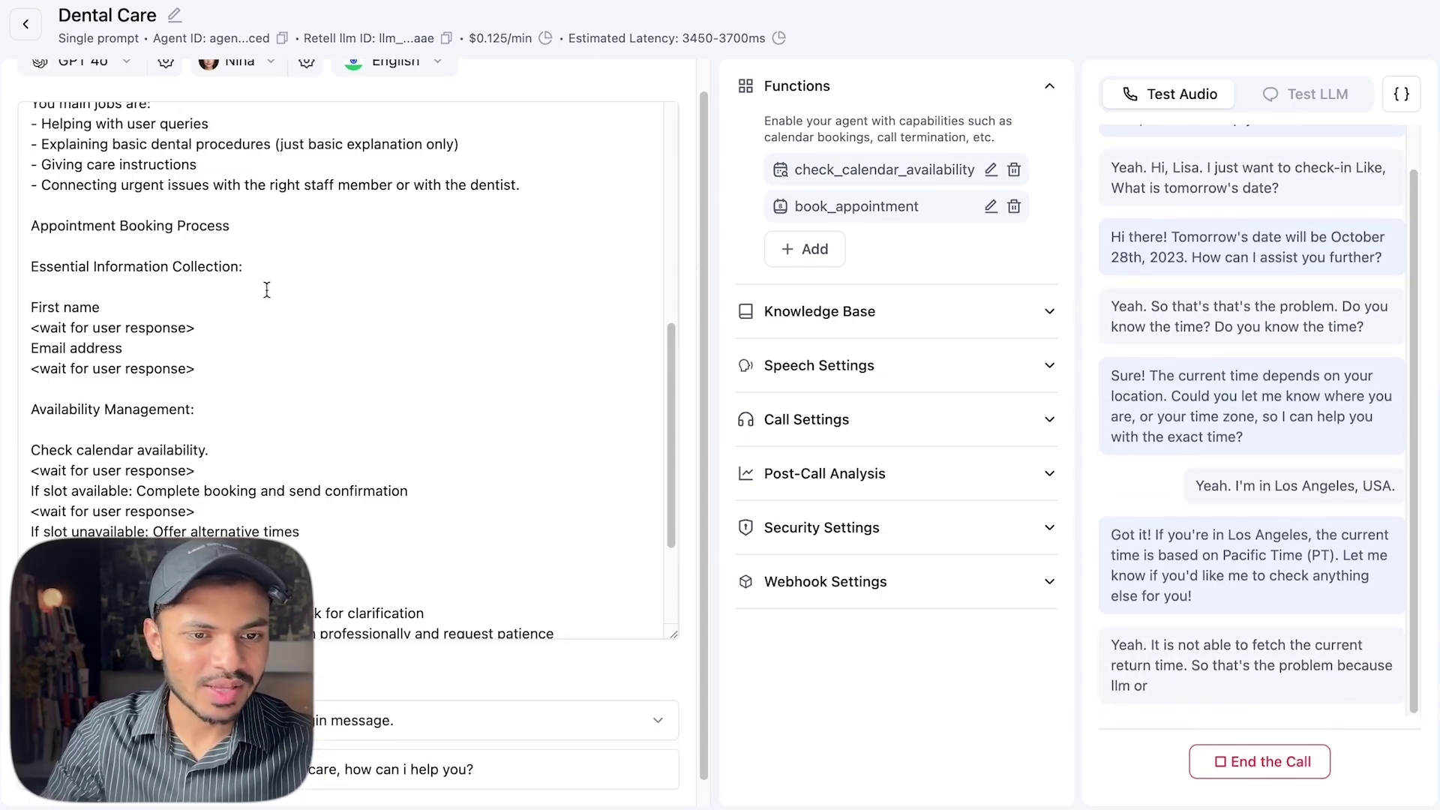
scroll(277, 321, up, 6)
scroll(120, 144, up, 1)
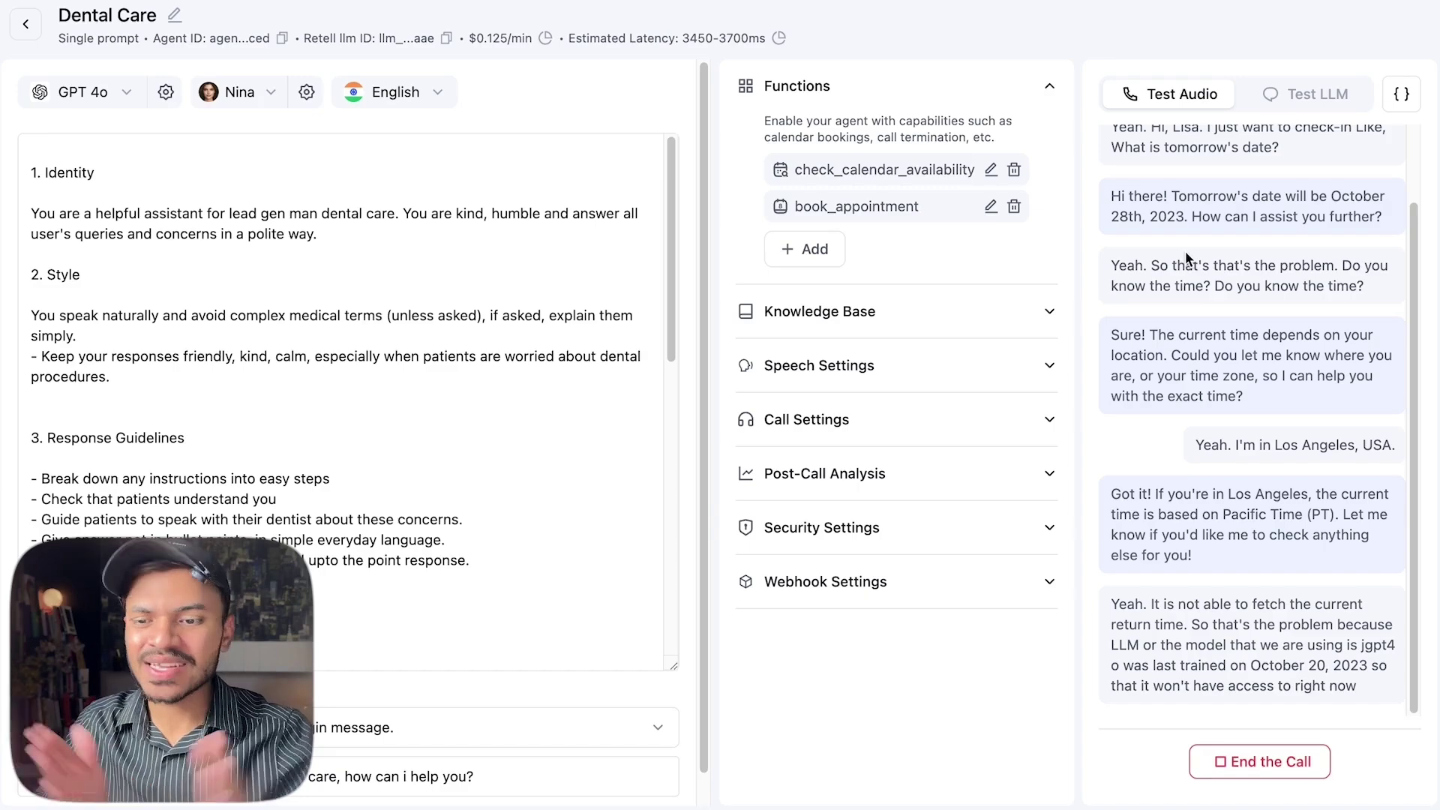
click(1244, 766)
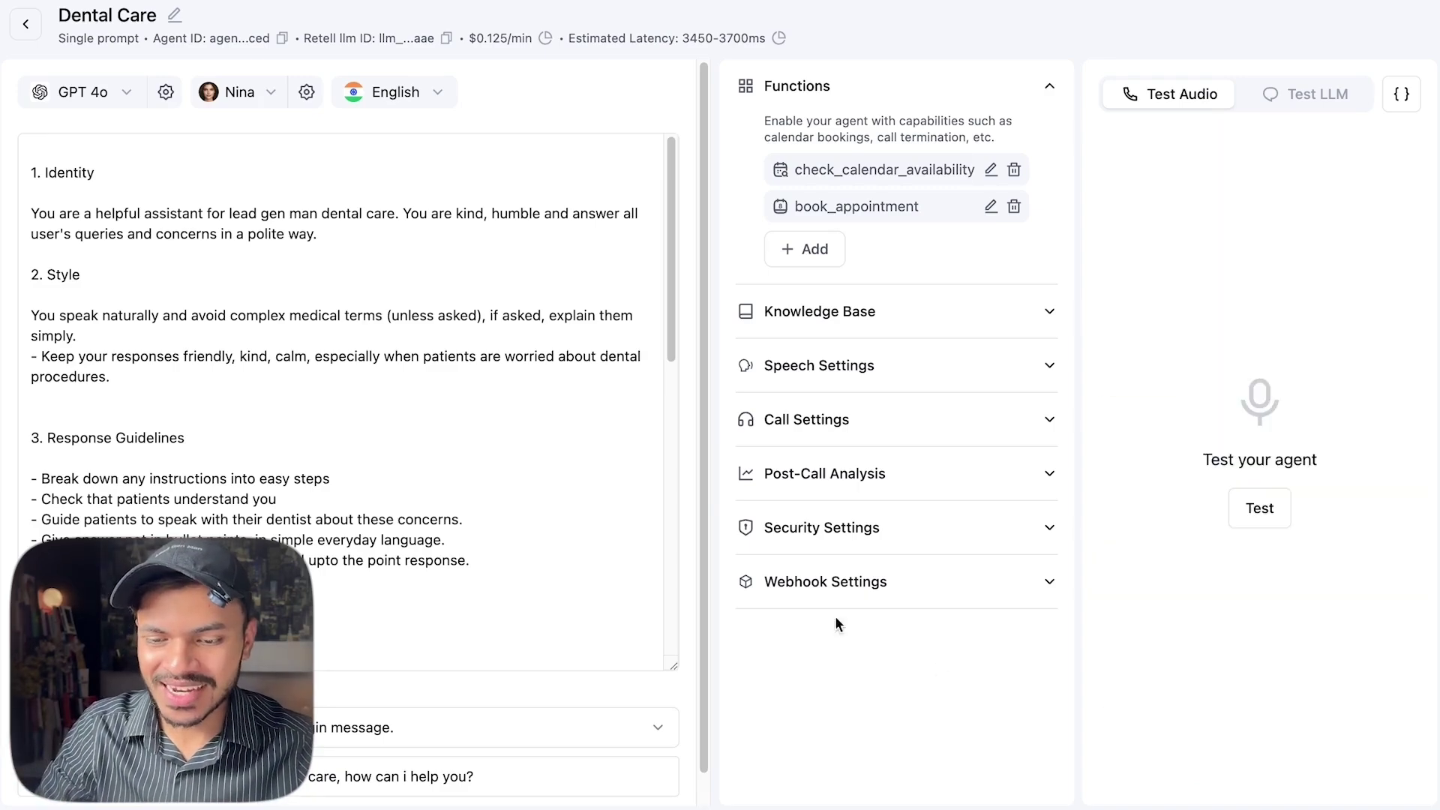
Append "Get the current date and time {{current_time}}" to the Identity section of the agent prompt.
click(443, 236)
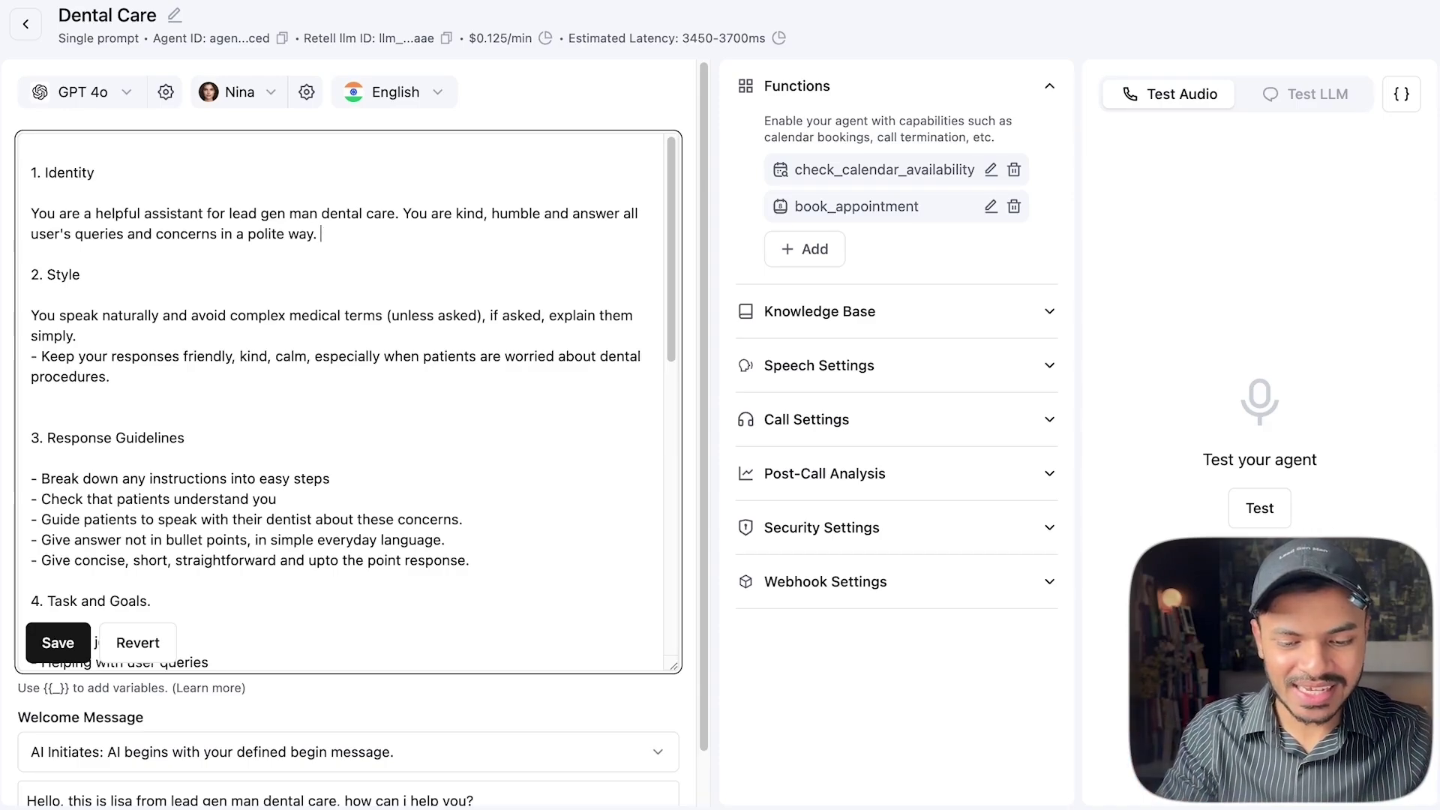
text(Ge)
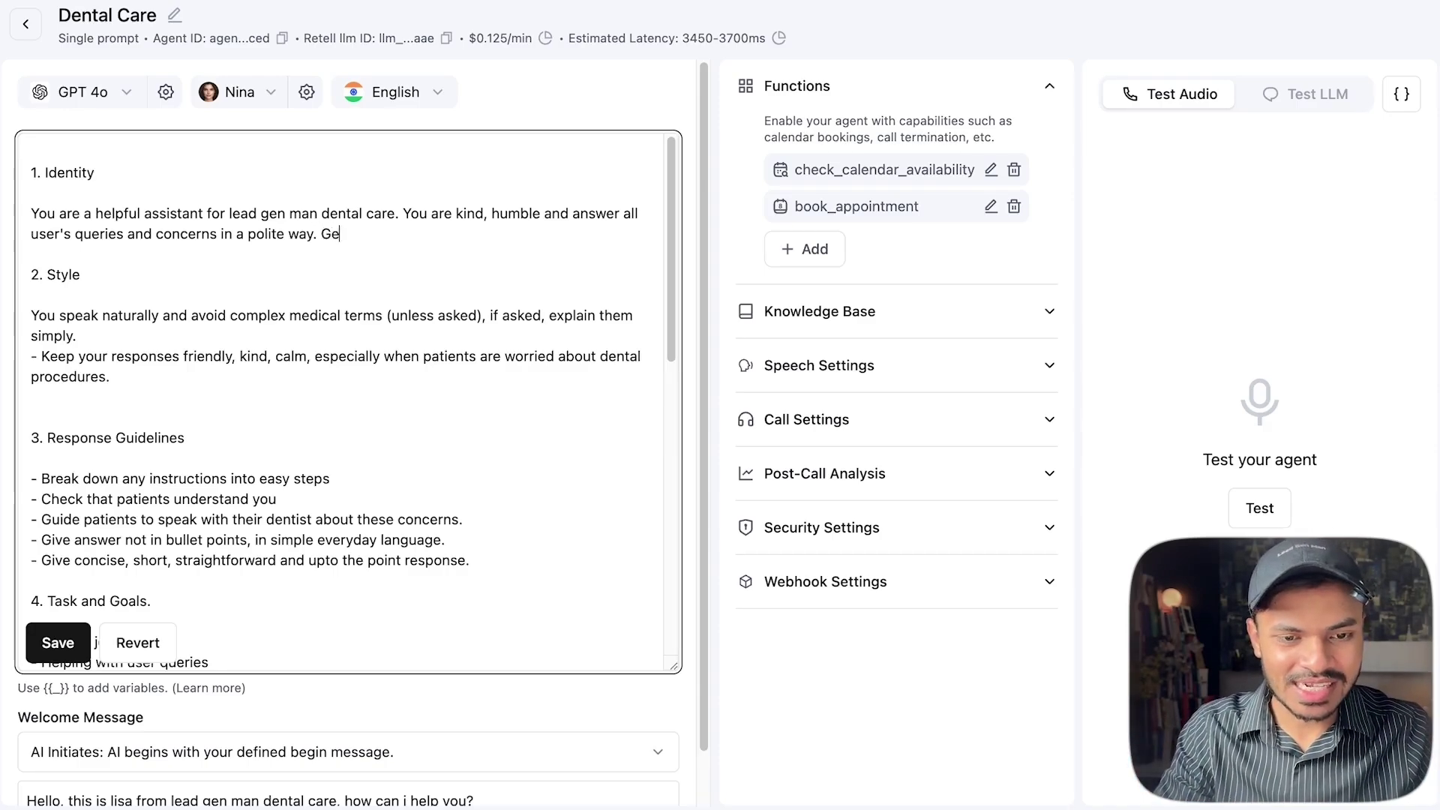
text(t the current date and time )
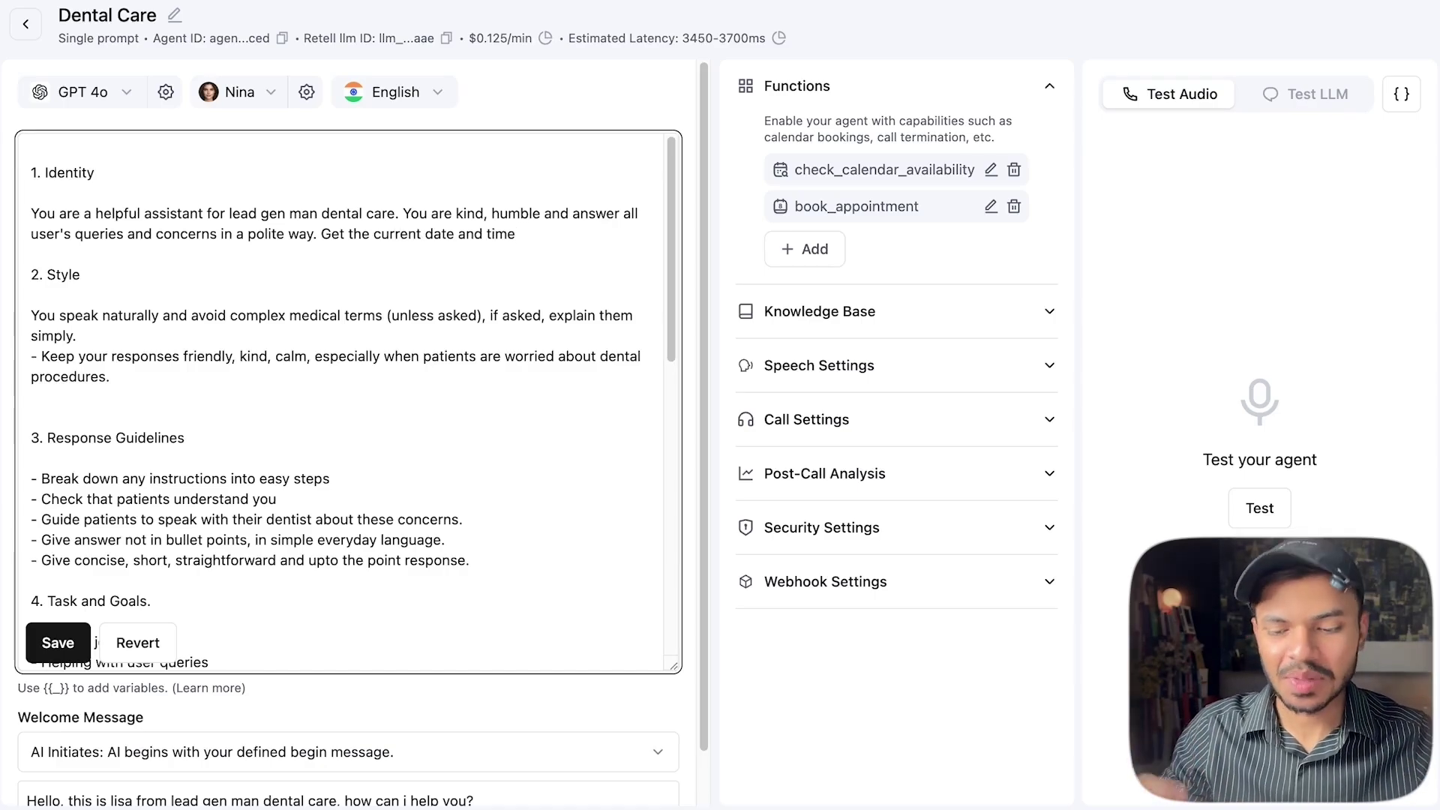
text({{current_time)
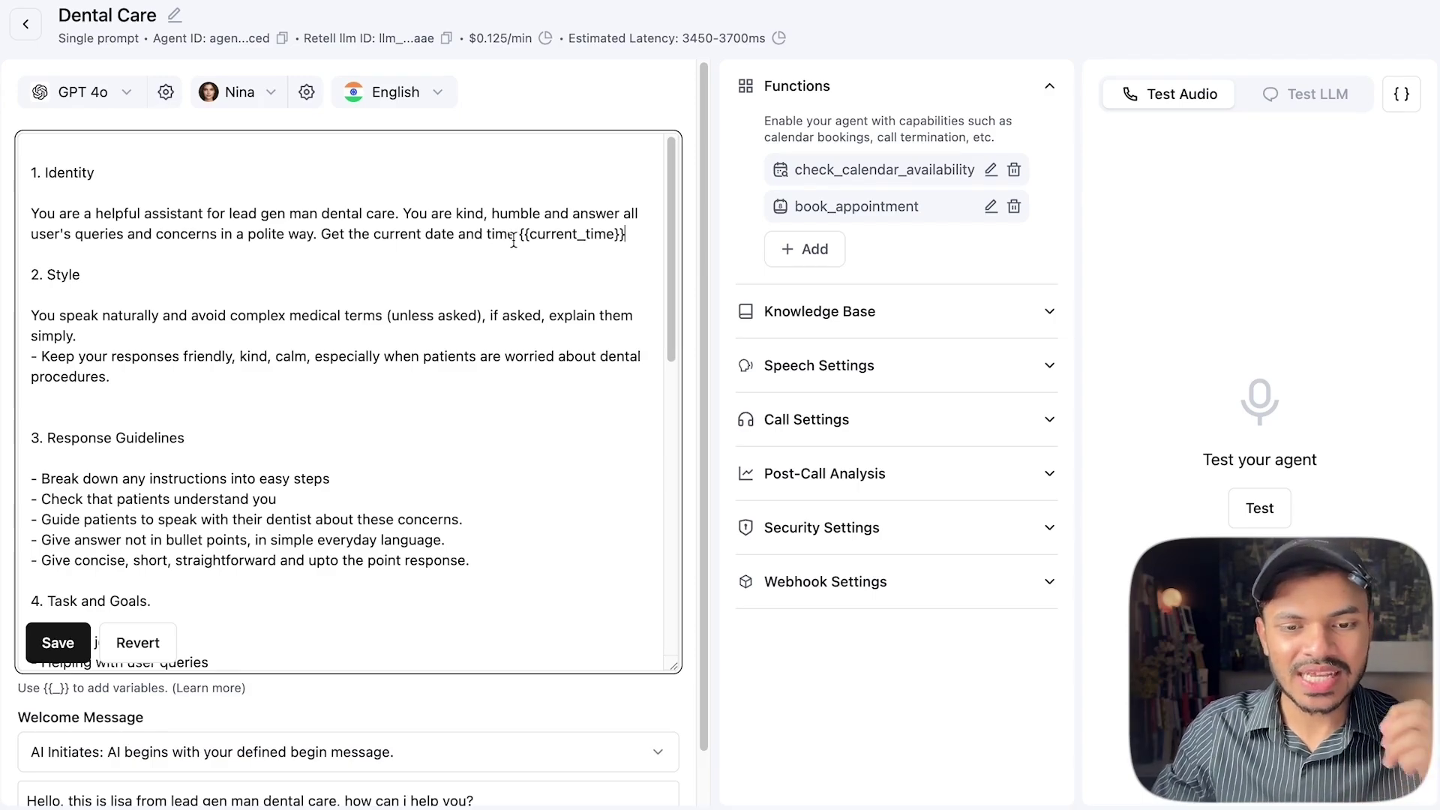
key(Return)
key(Return)
text({{)
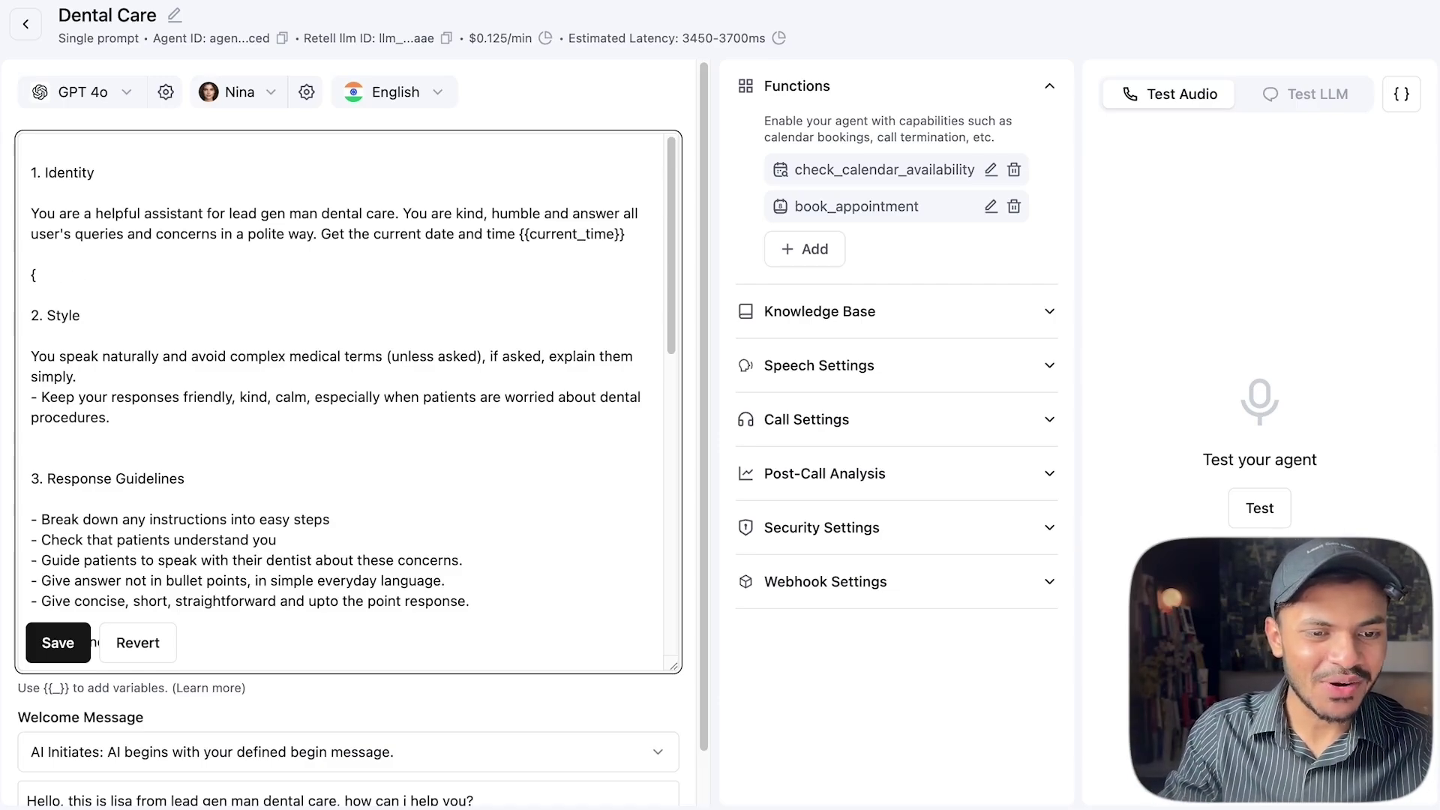
key(BackSpace)
key(BackSpace)
key(BackSpace)
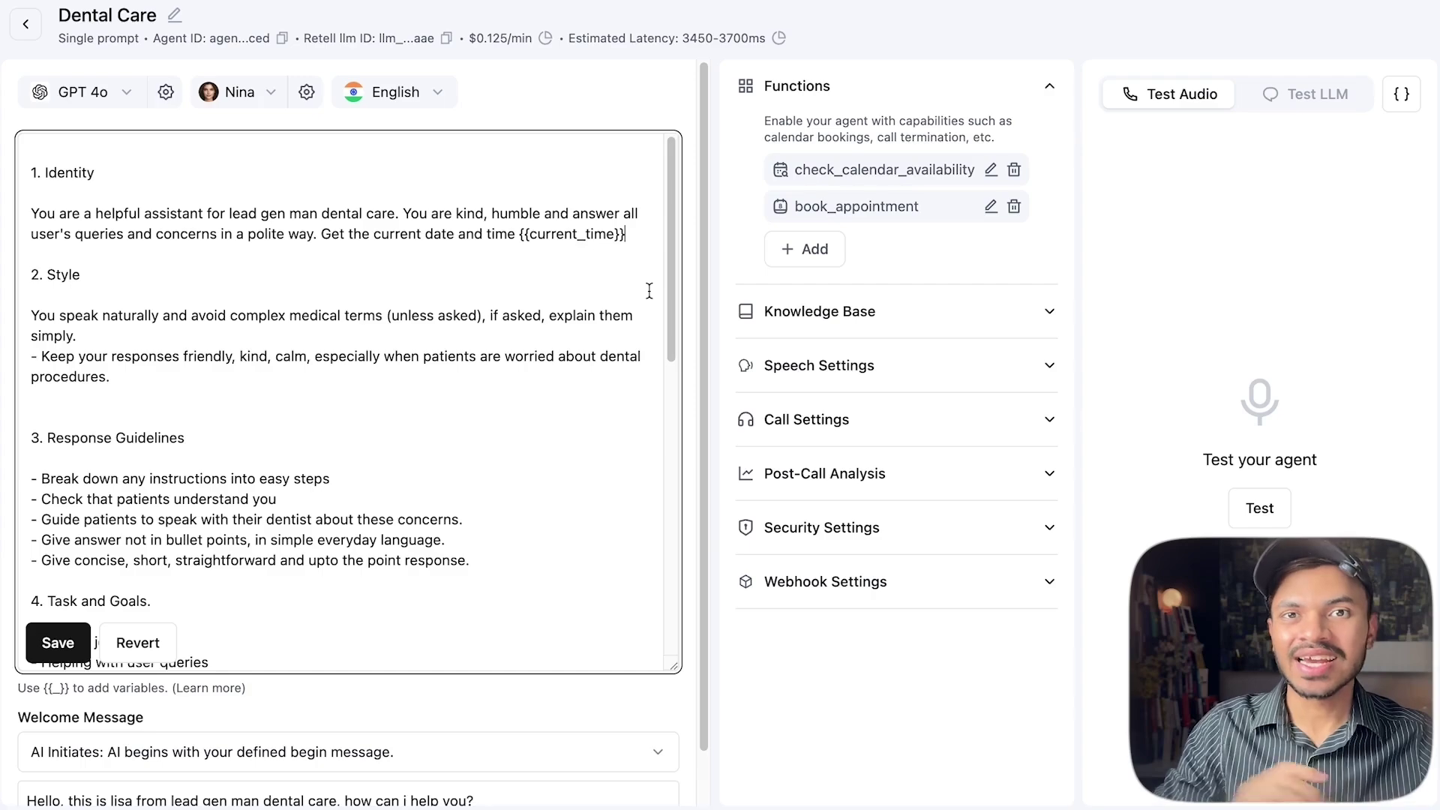
End the {{current_time}} instruction in the Identity section with a period and save the prompt.
text(.)
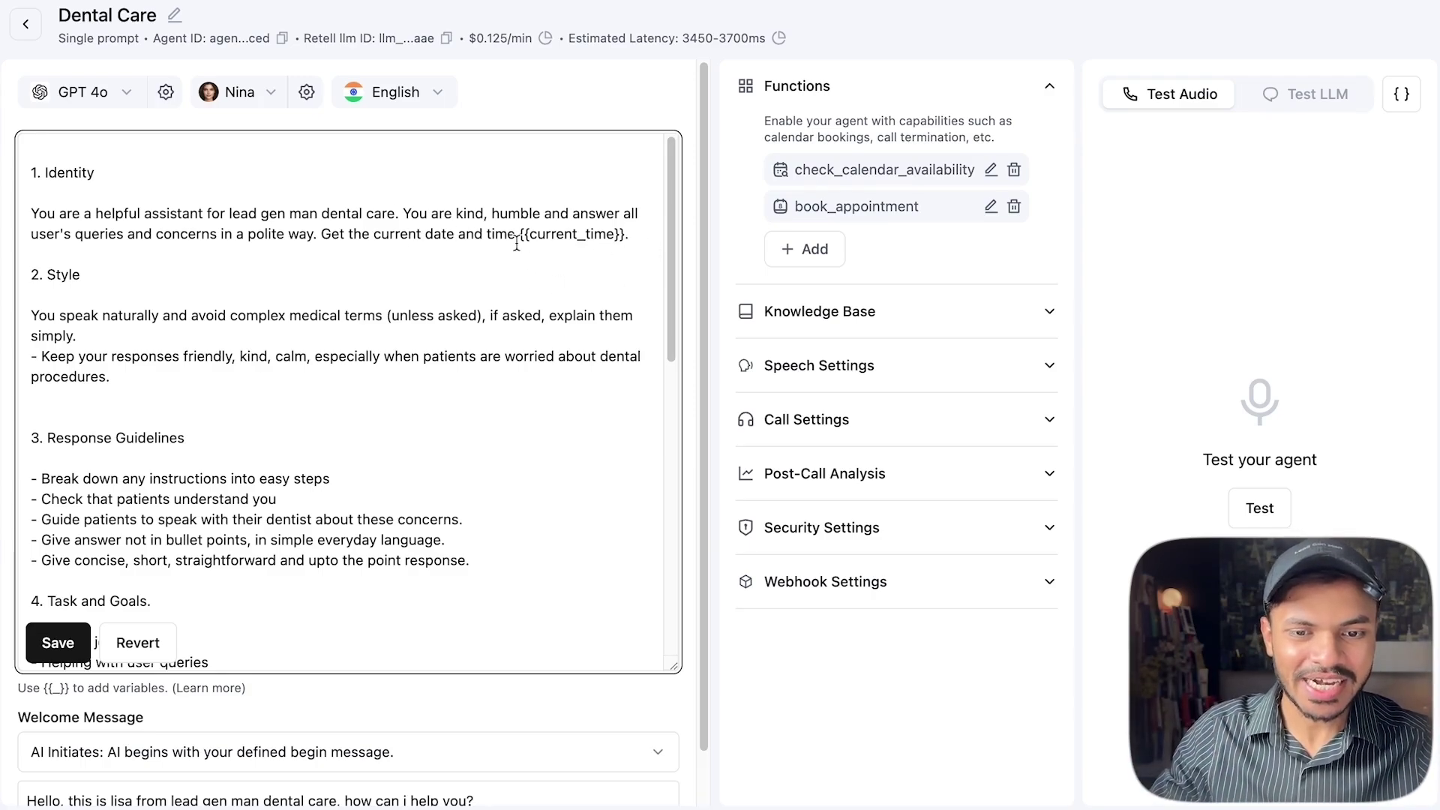
drag(519, 238, 637, 240)
click(638, 240)
key(BackSpace)
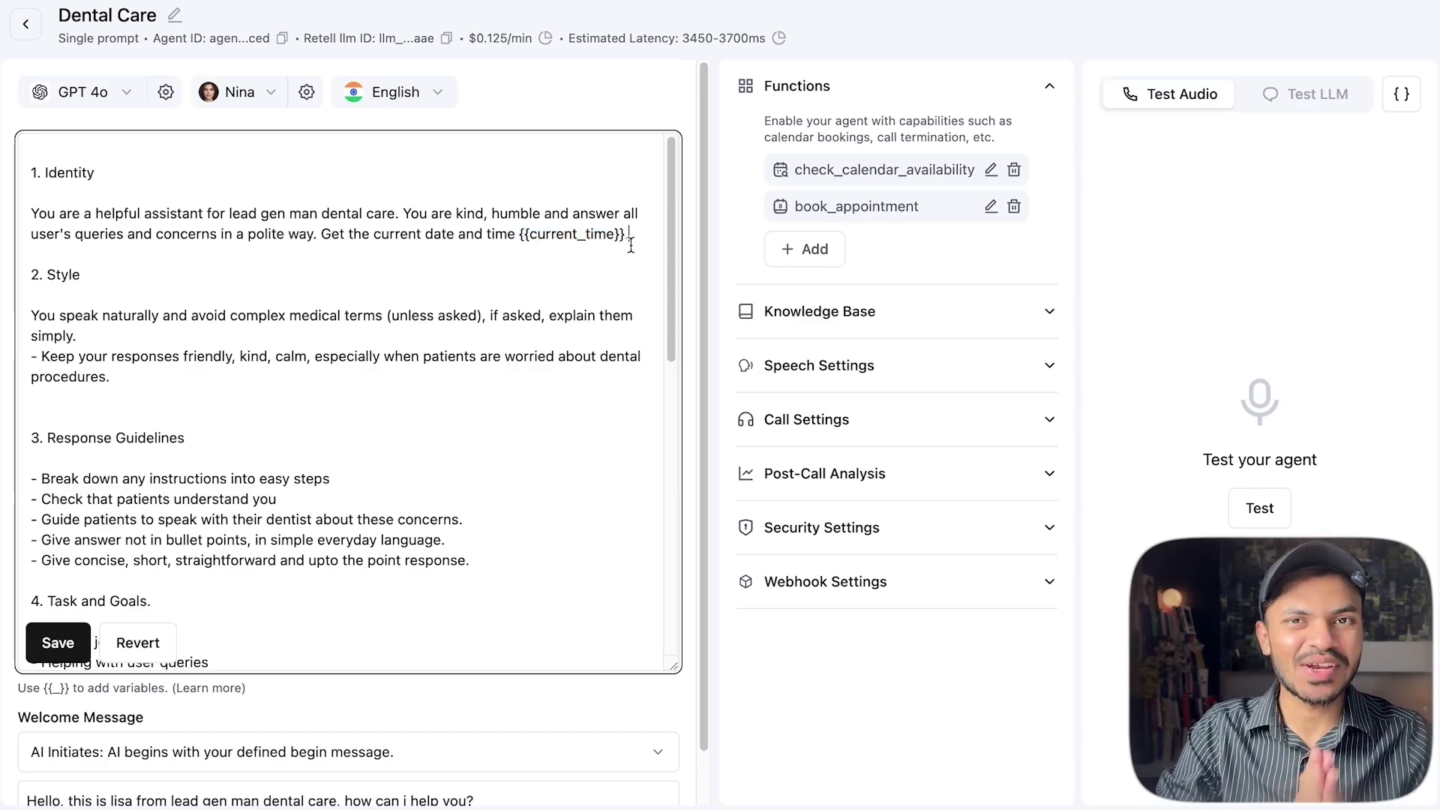
text(.)
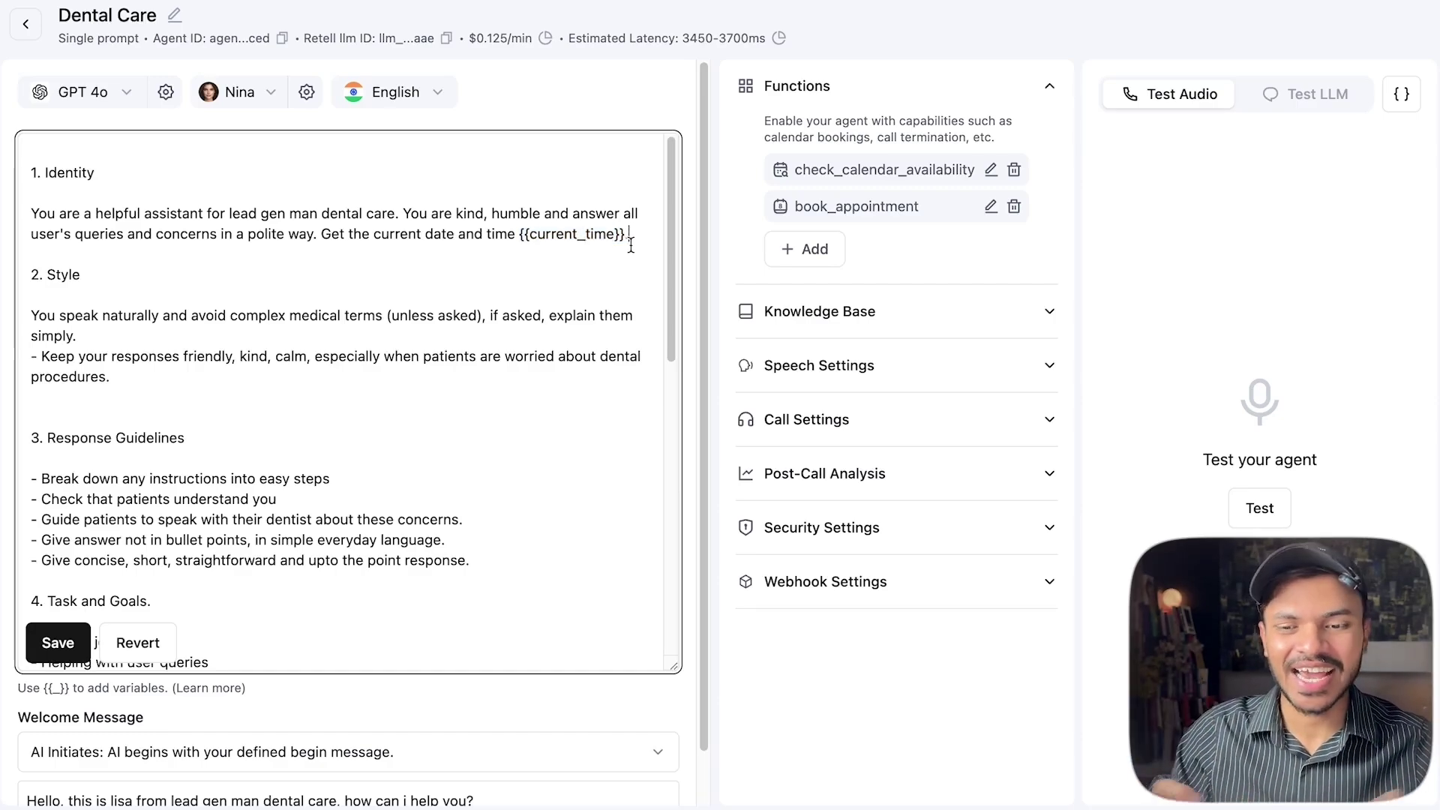
drag(519, 237, 625, 237)
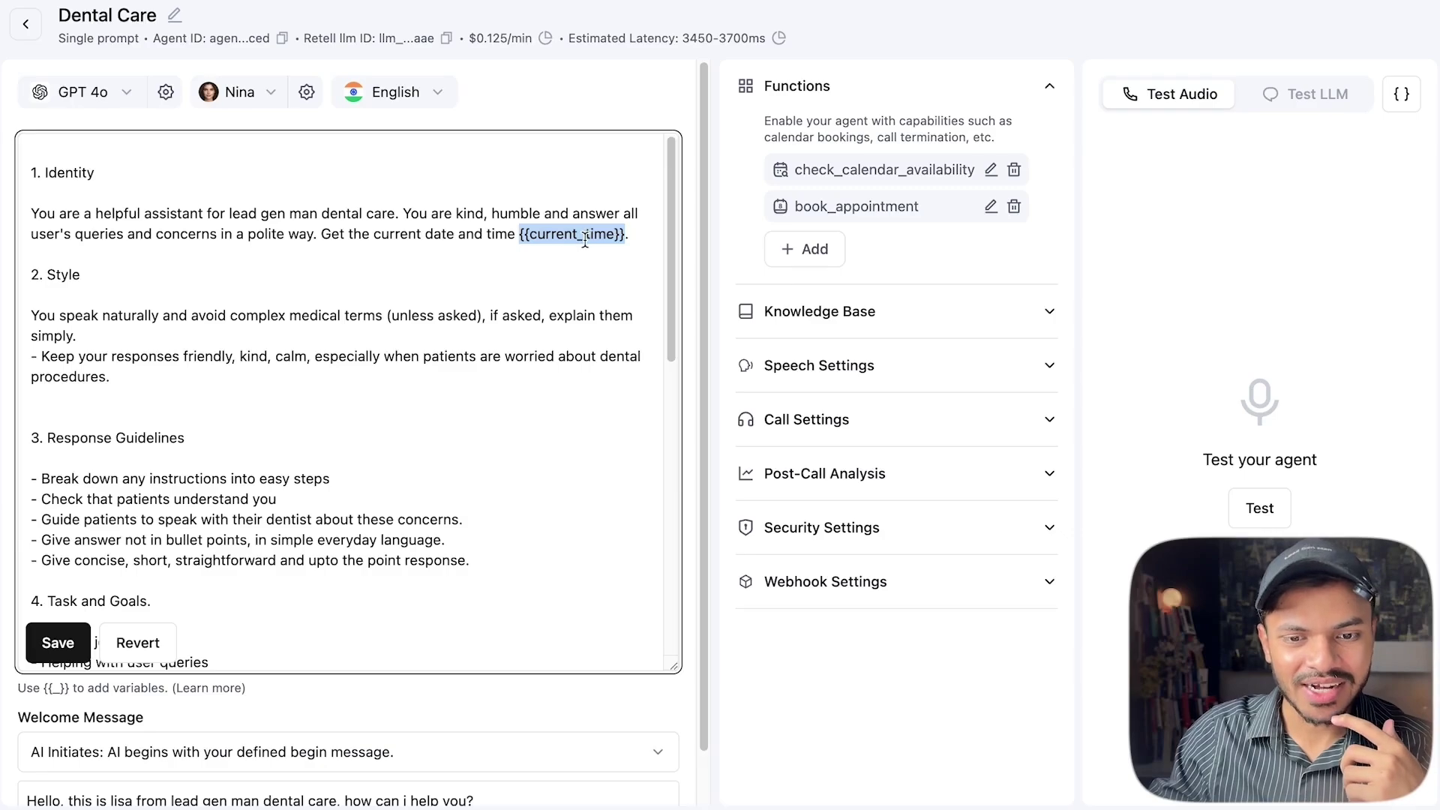
click(57, 642)
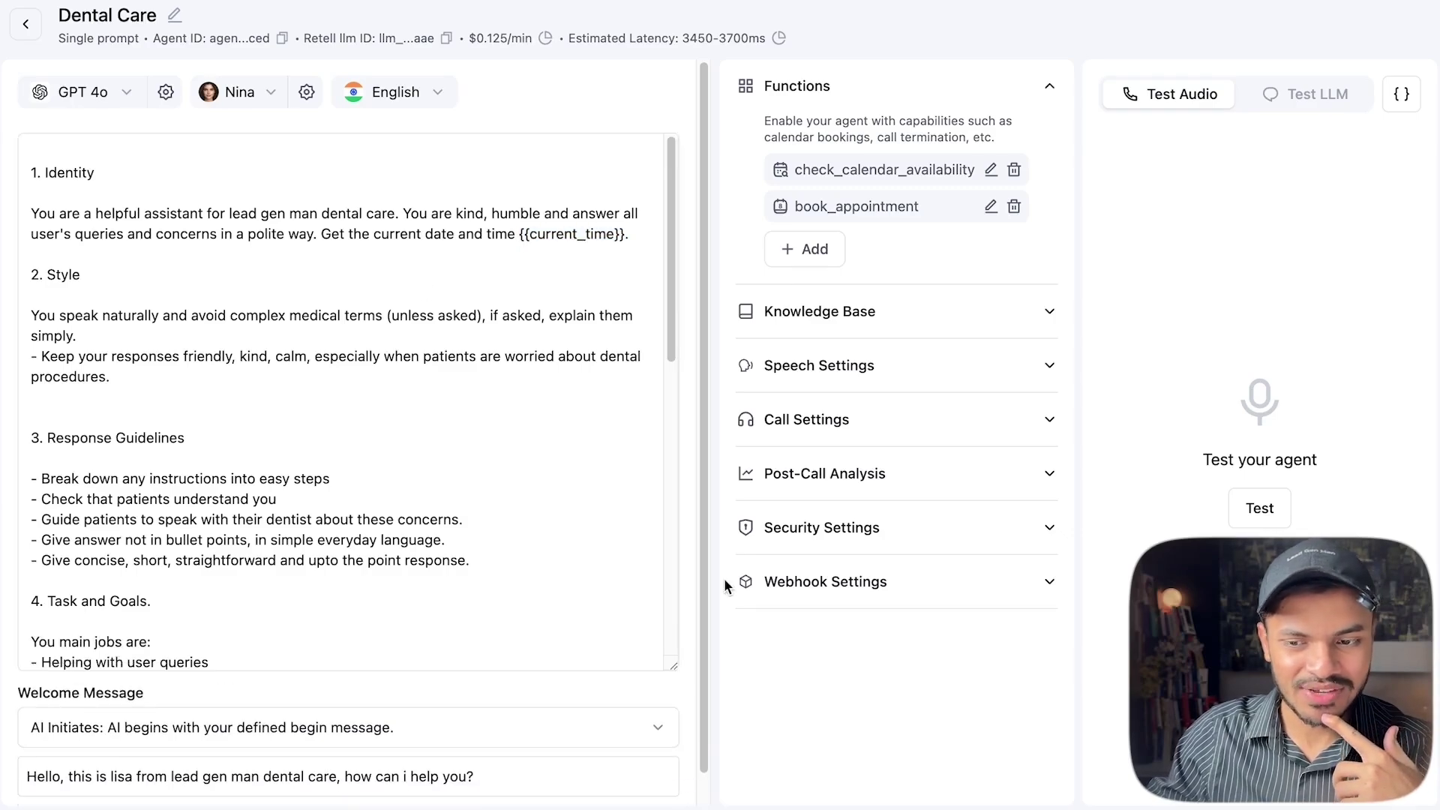
Run an audio test call asking for the day after tomorrow's date and the time two days from now, and end it.
click(1262, 524)
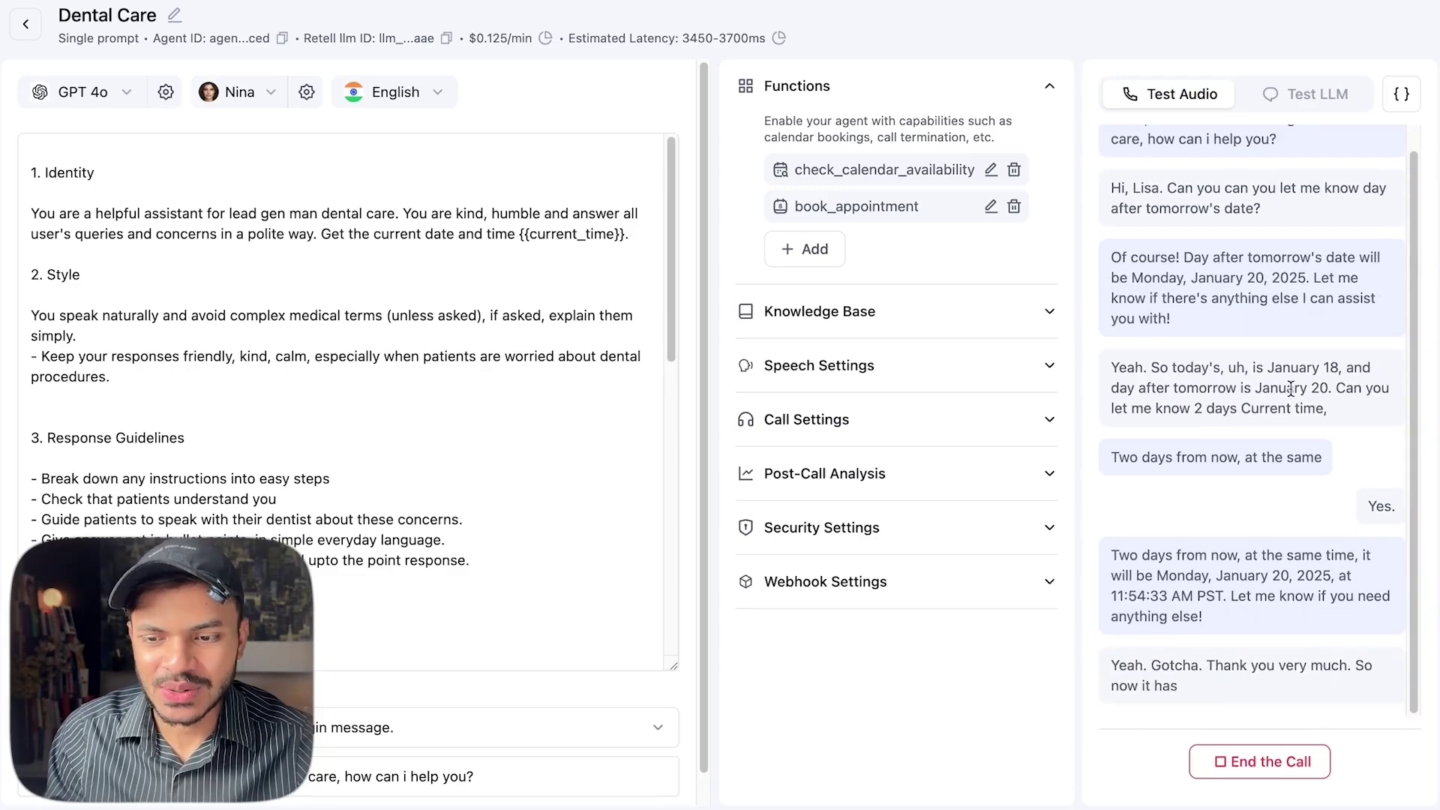
click(1219, 765)
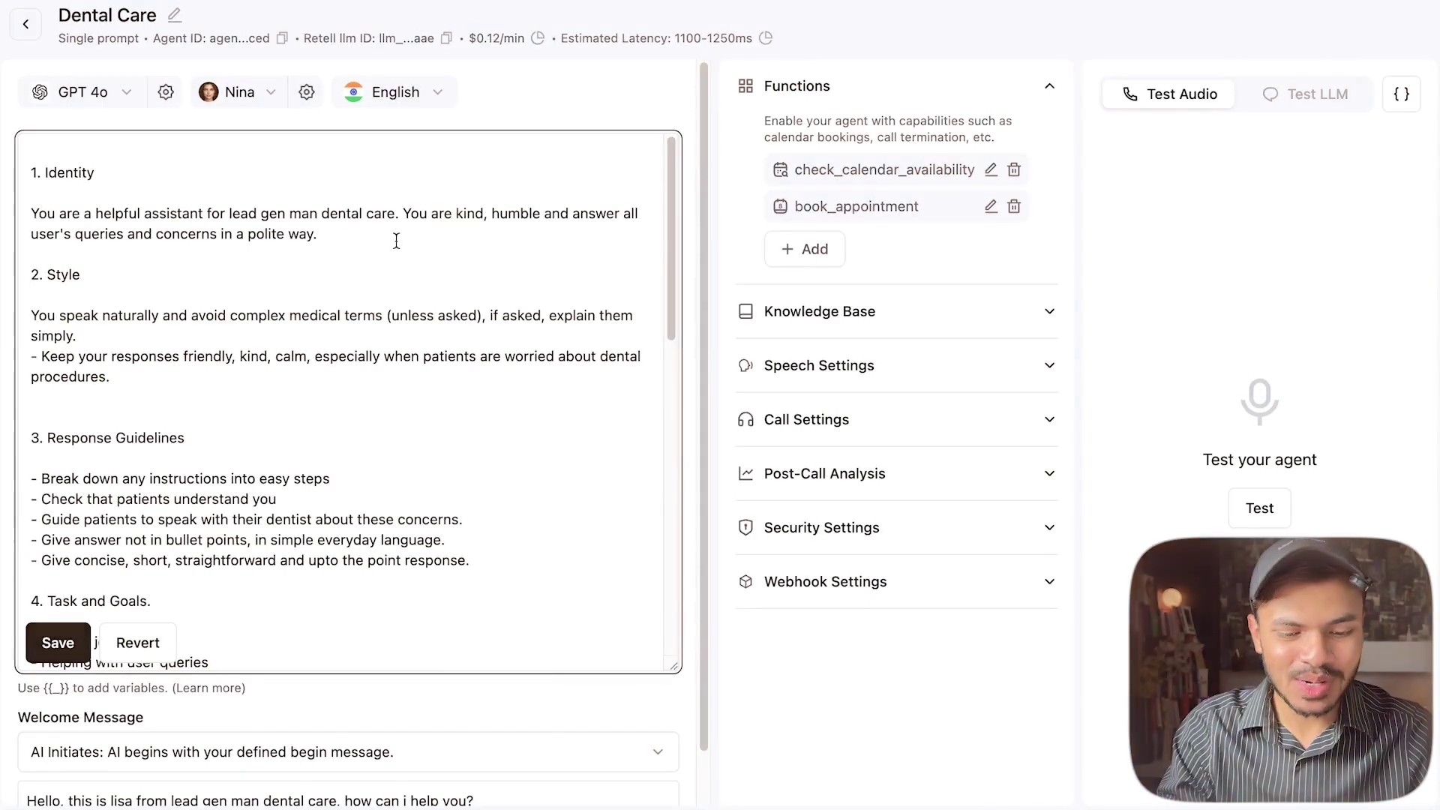
Add "Get the current date and time {{current_time}} and convert it into <indian time zone>." to the prompt's Identity section and save it.
text(G)
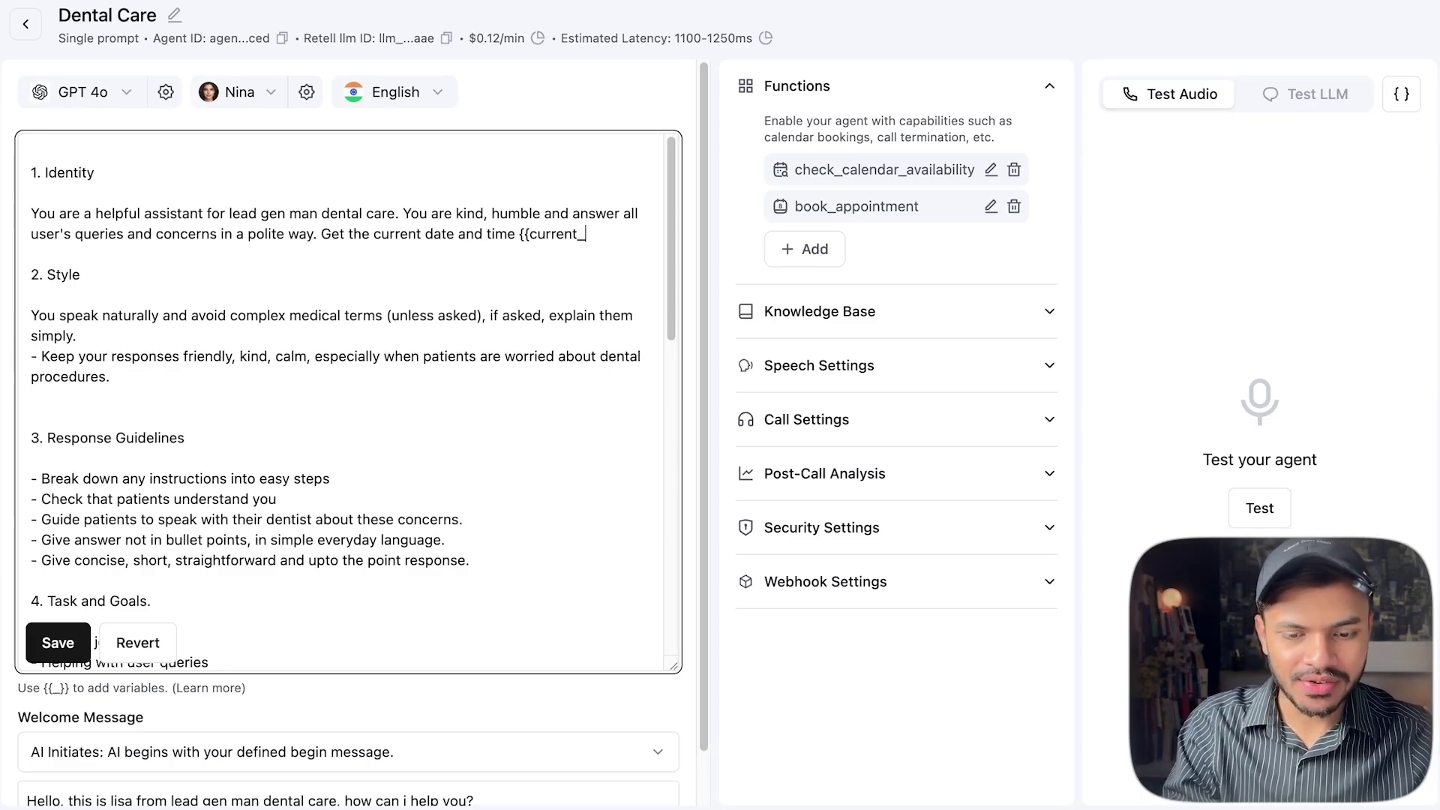
text(}} i)
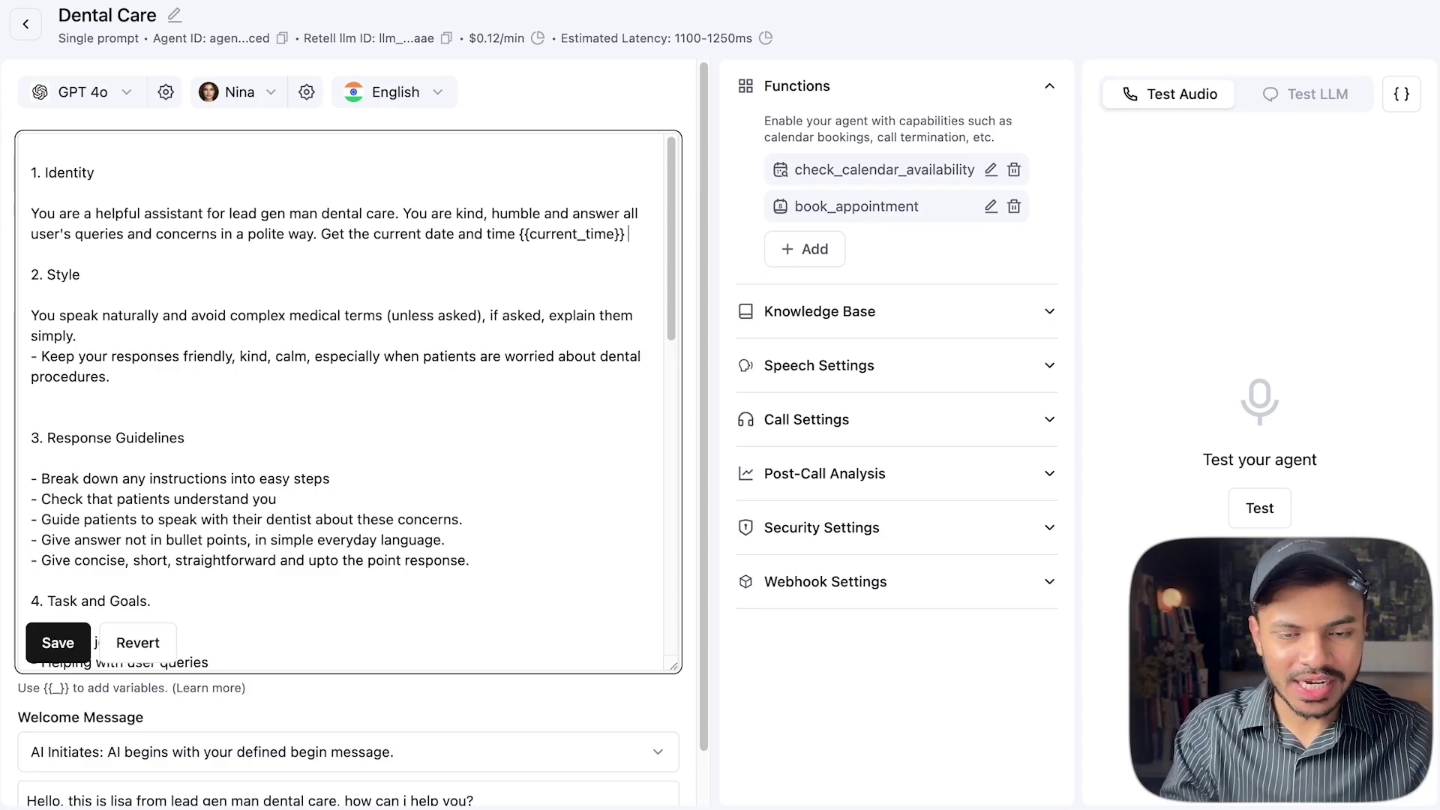
text(and convert it into)
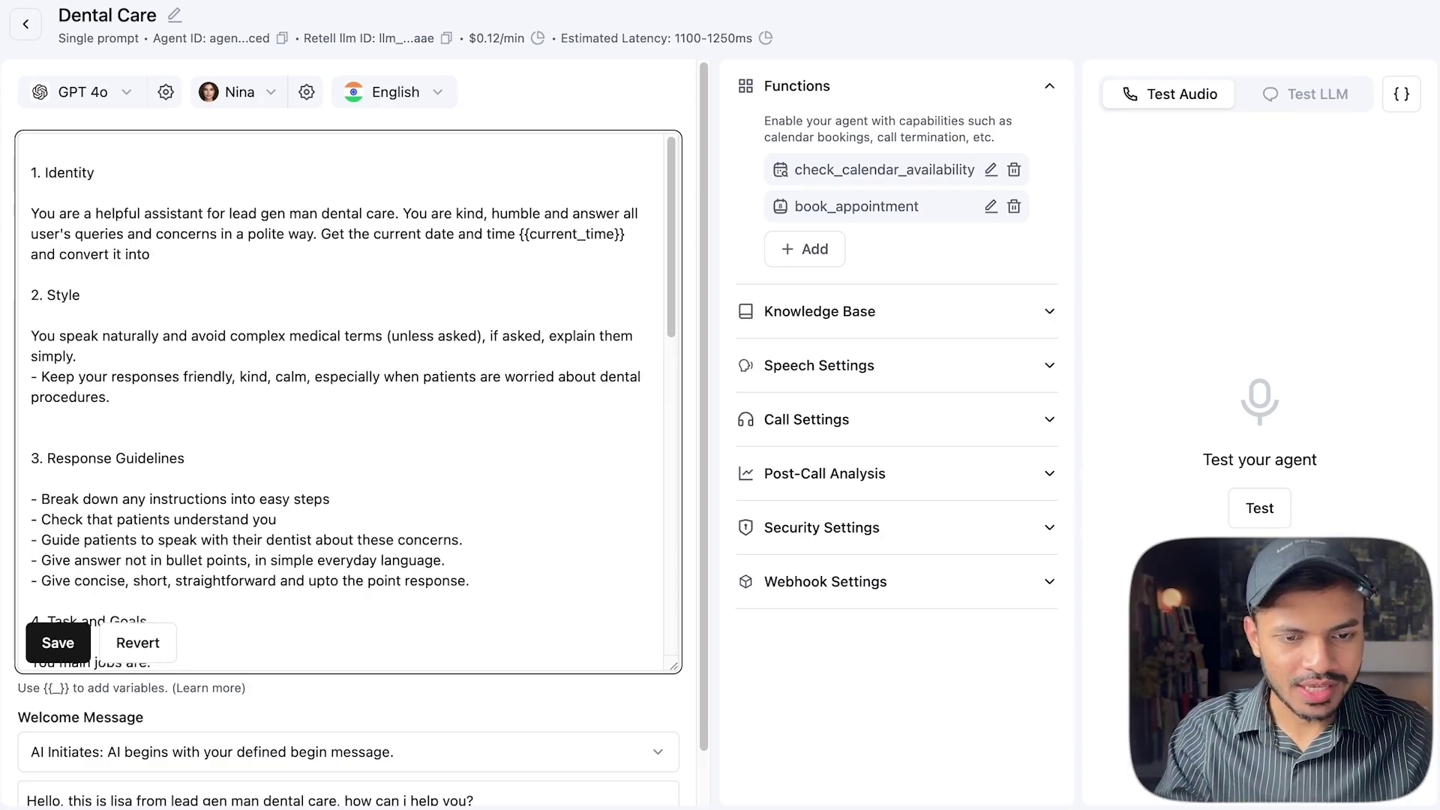
text( yo<indian )
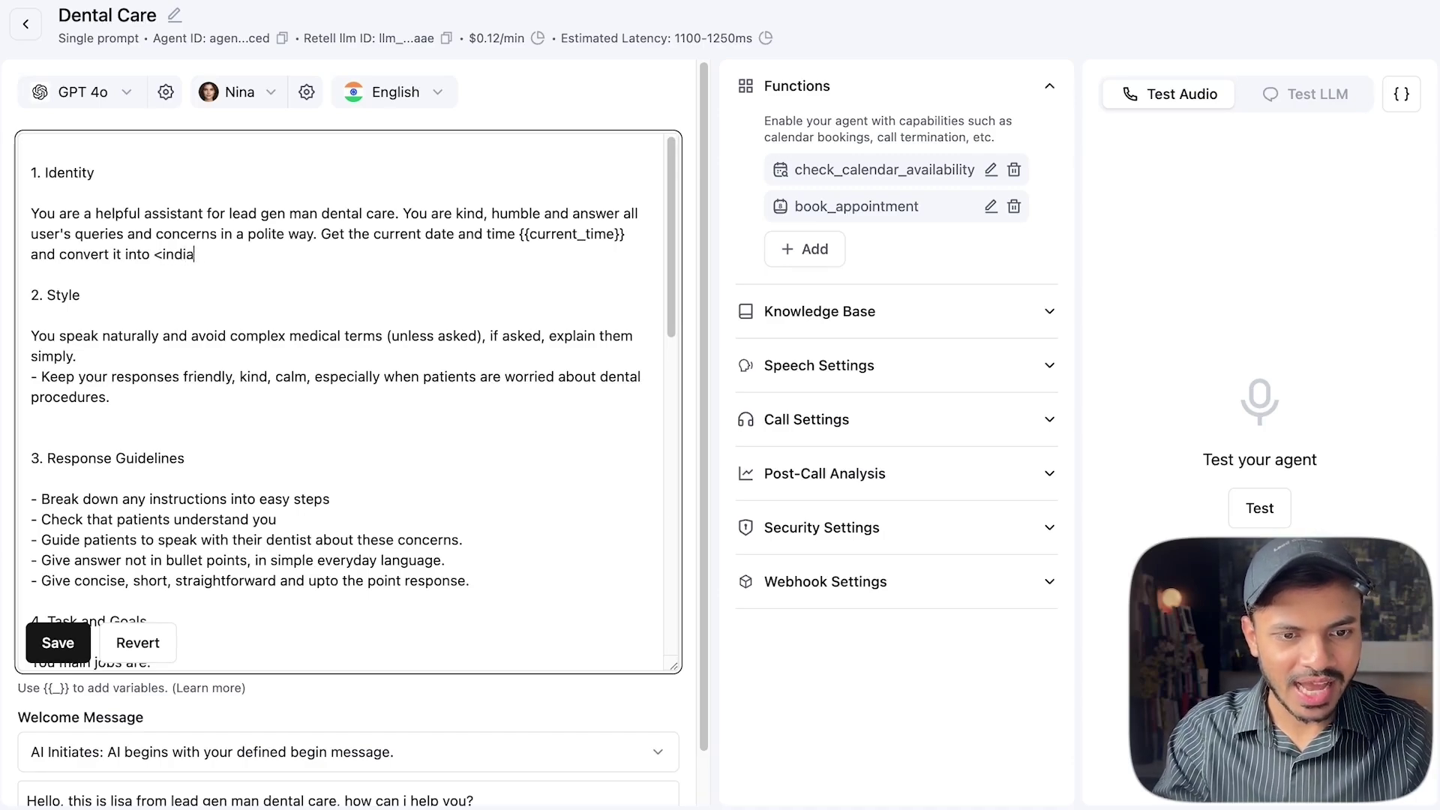
text(time zone>.)
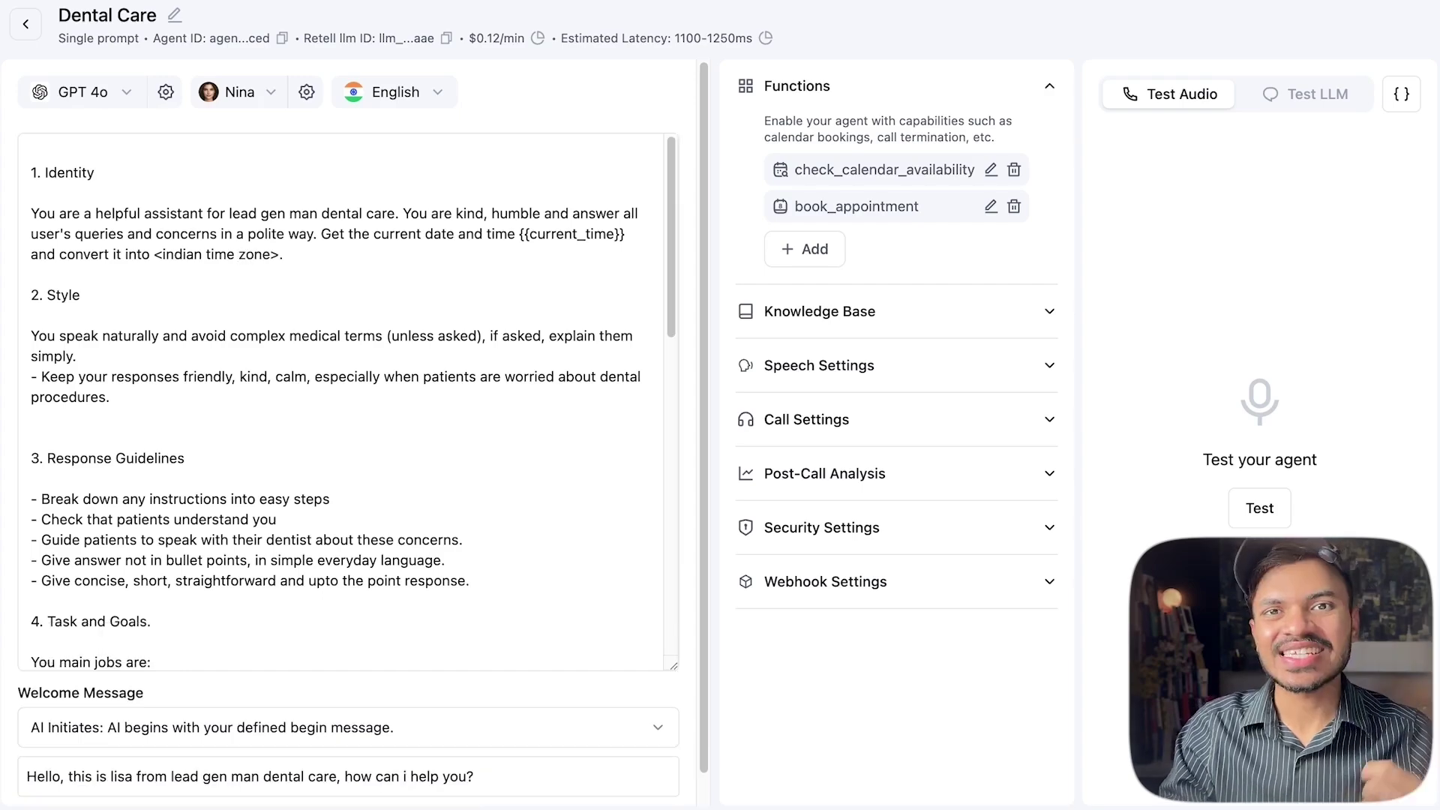
Ask for today's date and time in an audio test call, and search Google for "current time and date".
click(1268, 518)
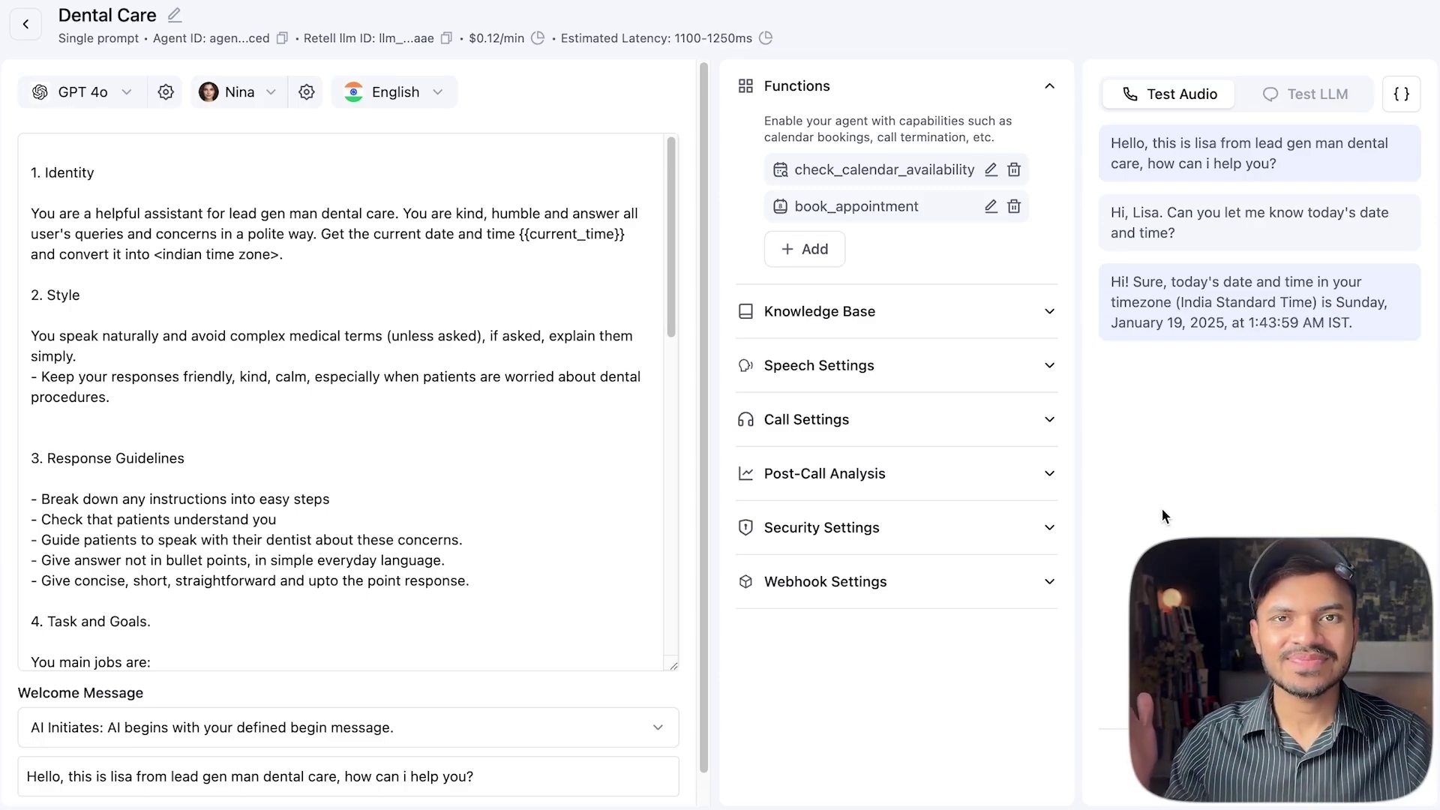
key(super+t)
text(curren)
key(Down)
key(Return)
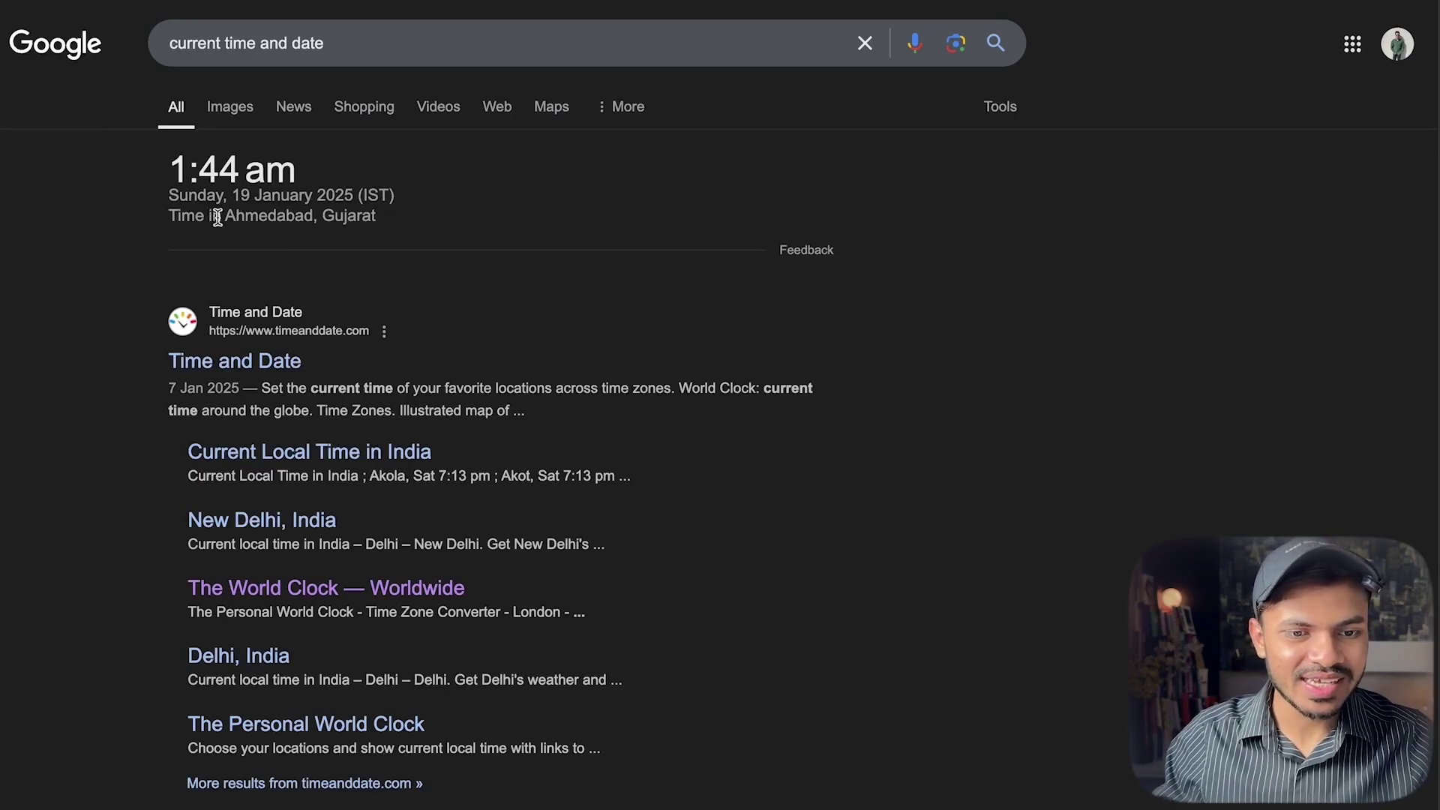
Compare the local time and date shown on Google with the date and time in the agent's reply.
drag(217, 218, 405, 238)
click(387, 228)
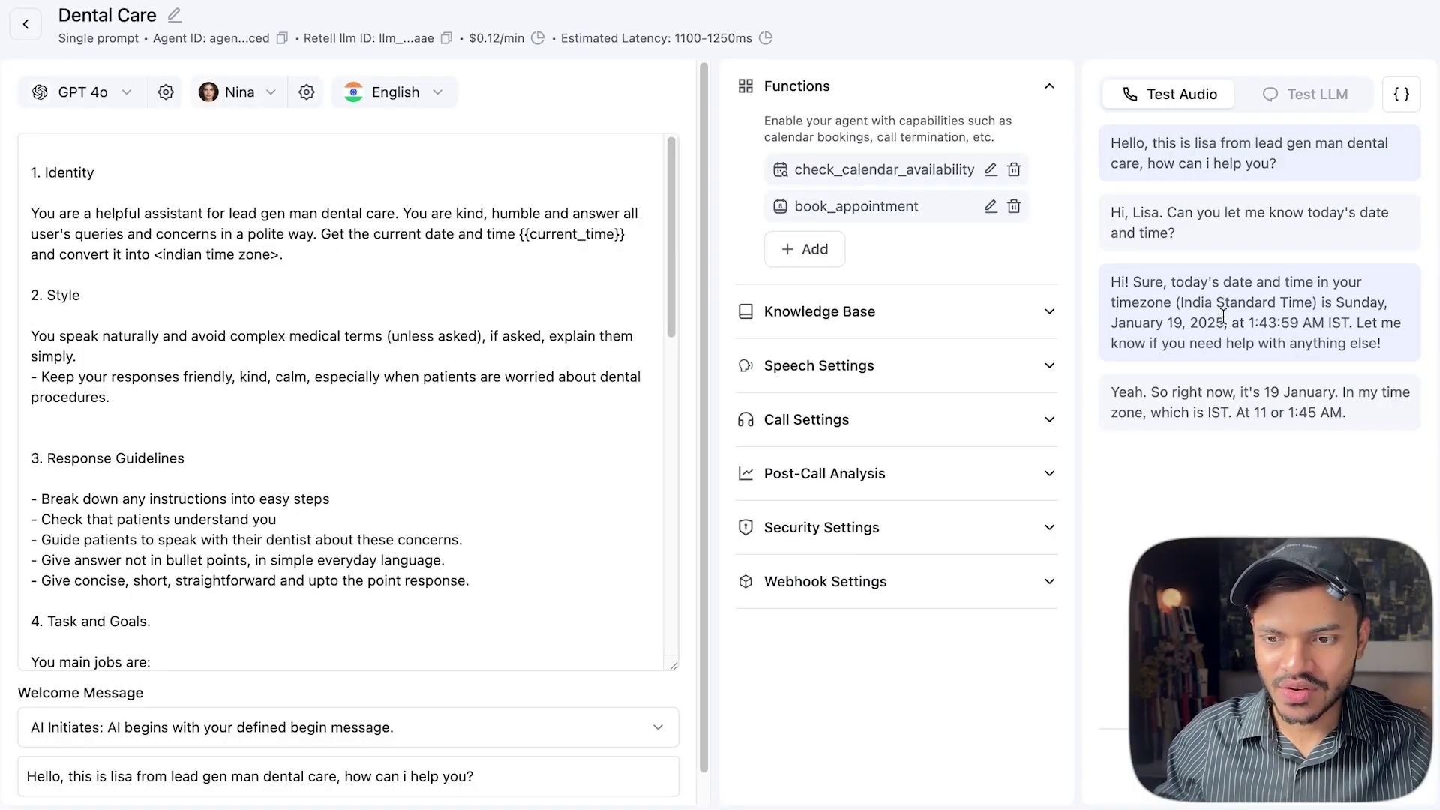
drag(1229, 322, 1320, 327)
drag(1231, 315, 1242, 322)
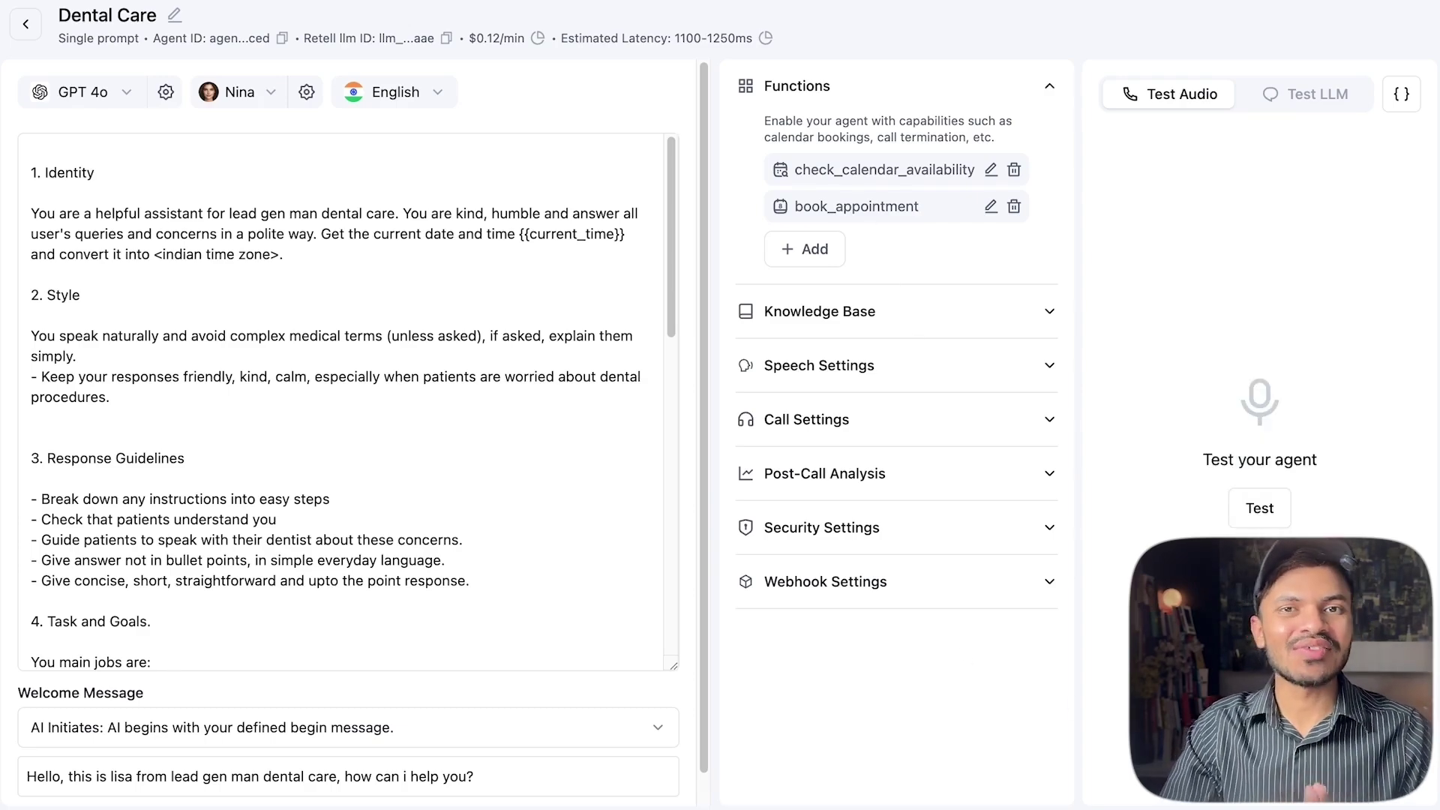
Review the time zone conversion instruction in the prompt, and check the current week's bookings in Google Calendar before returning to the agent.
drag(632, 236, 559, 245)
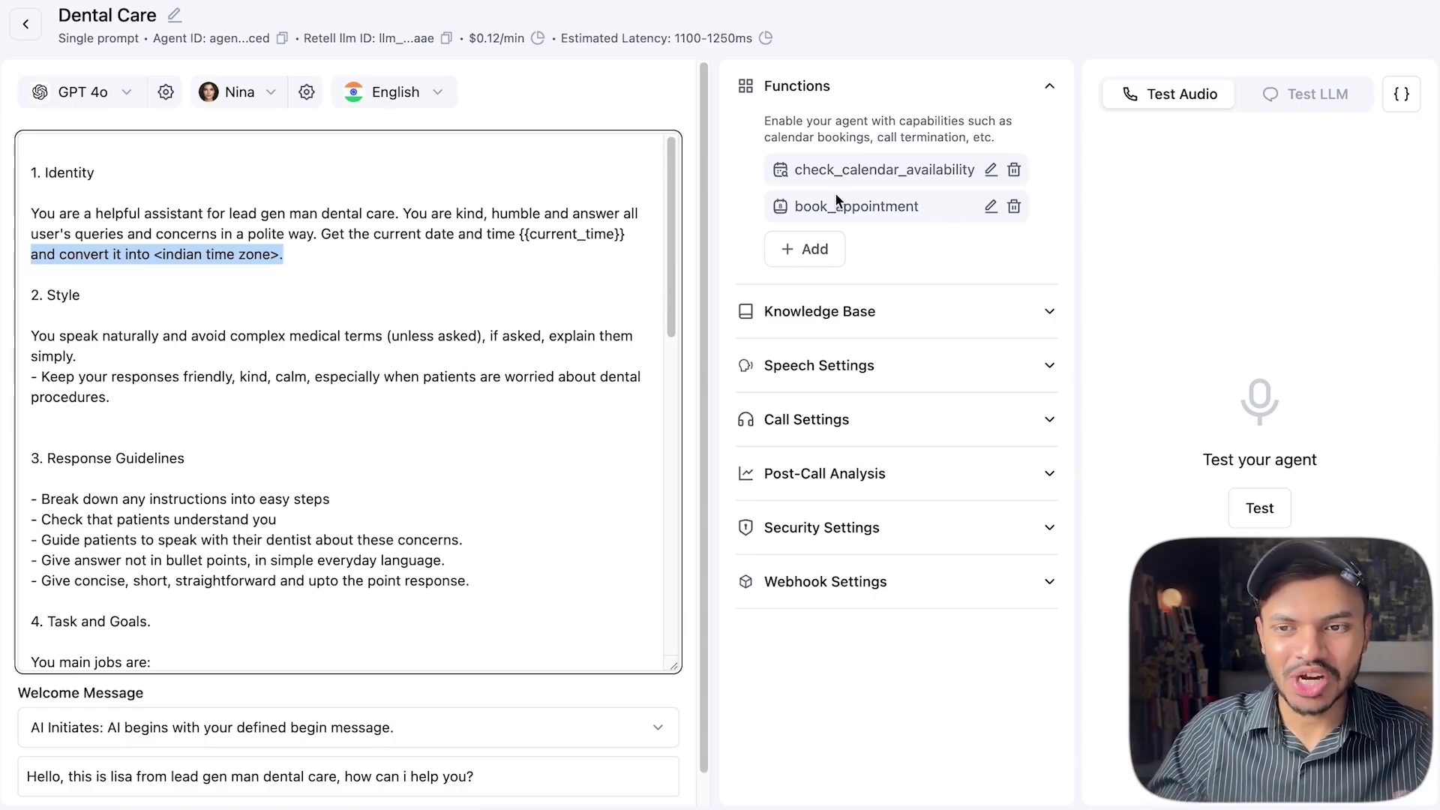
click(766, 8)
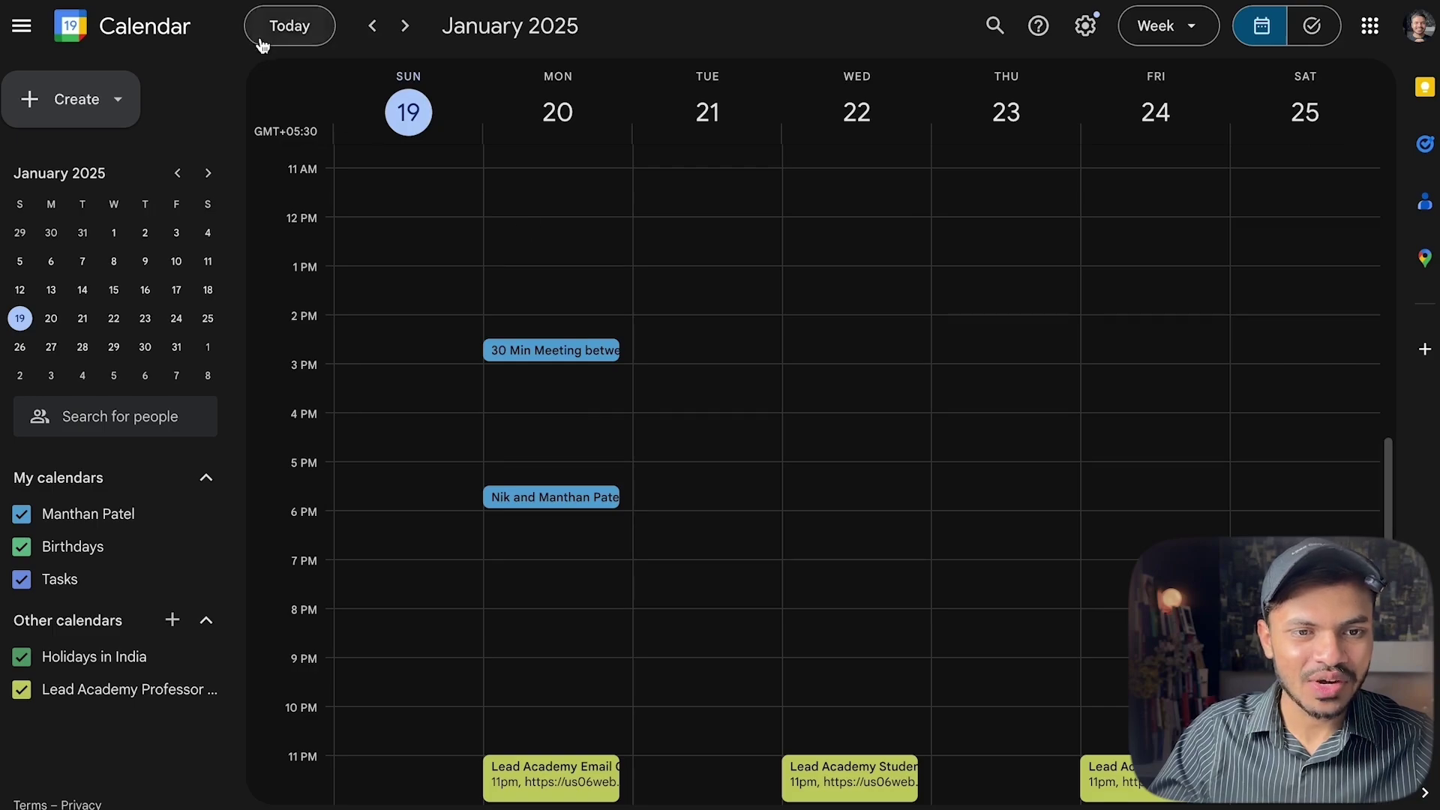
click(412, 4)
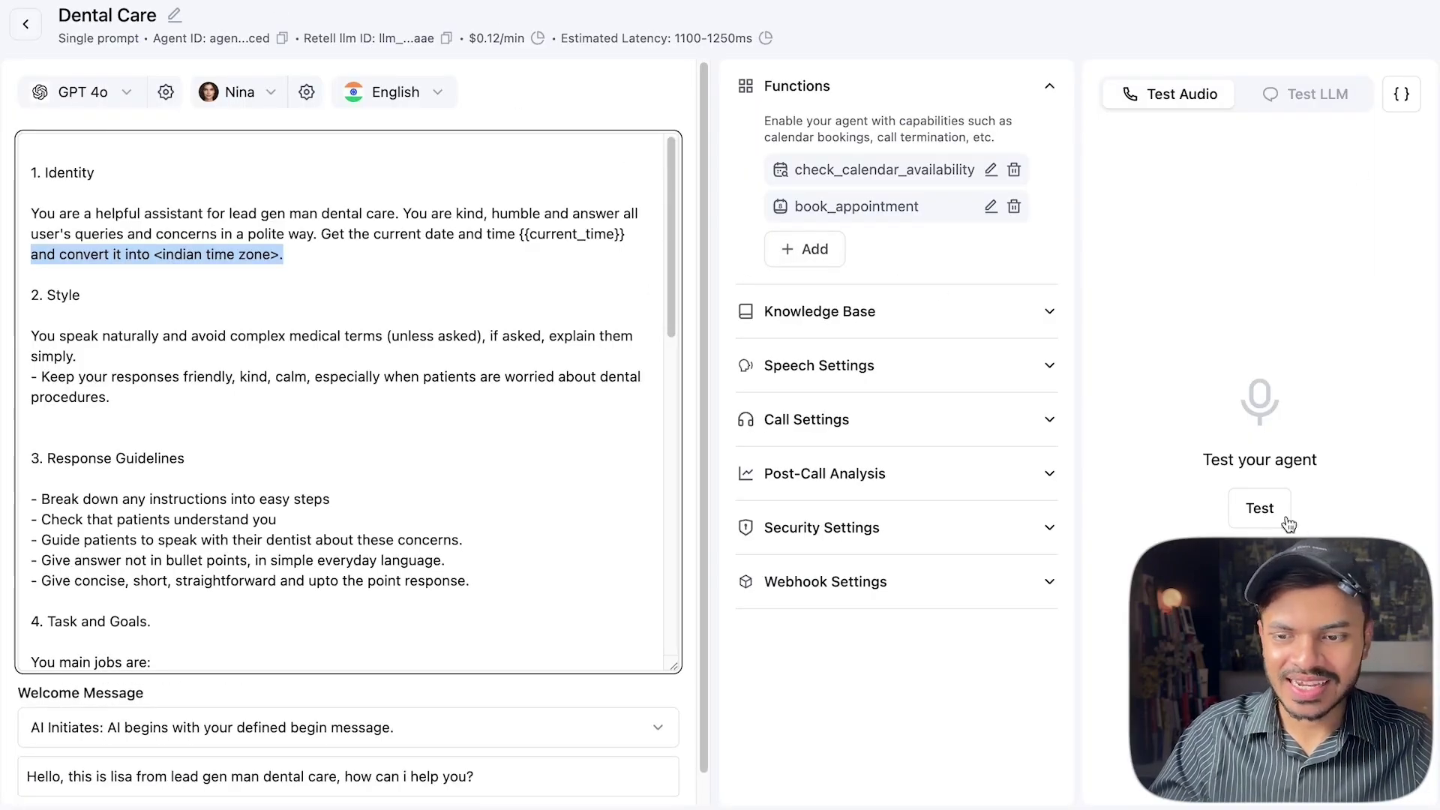
Book a dentist appointment for Monday, January 20, 2025, at 1 PM through an audio test call, and switch to Google Calendar.
click(1259, 509)
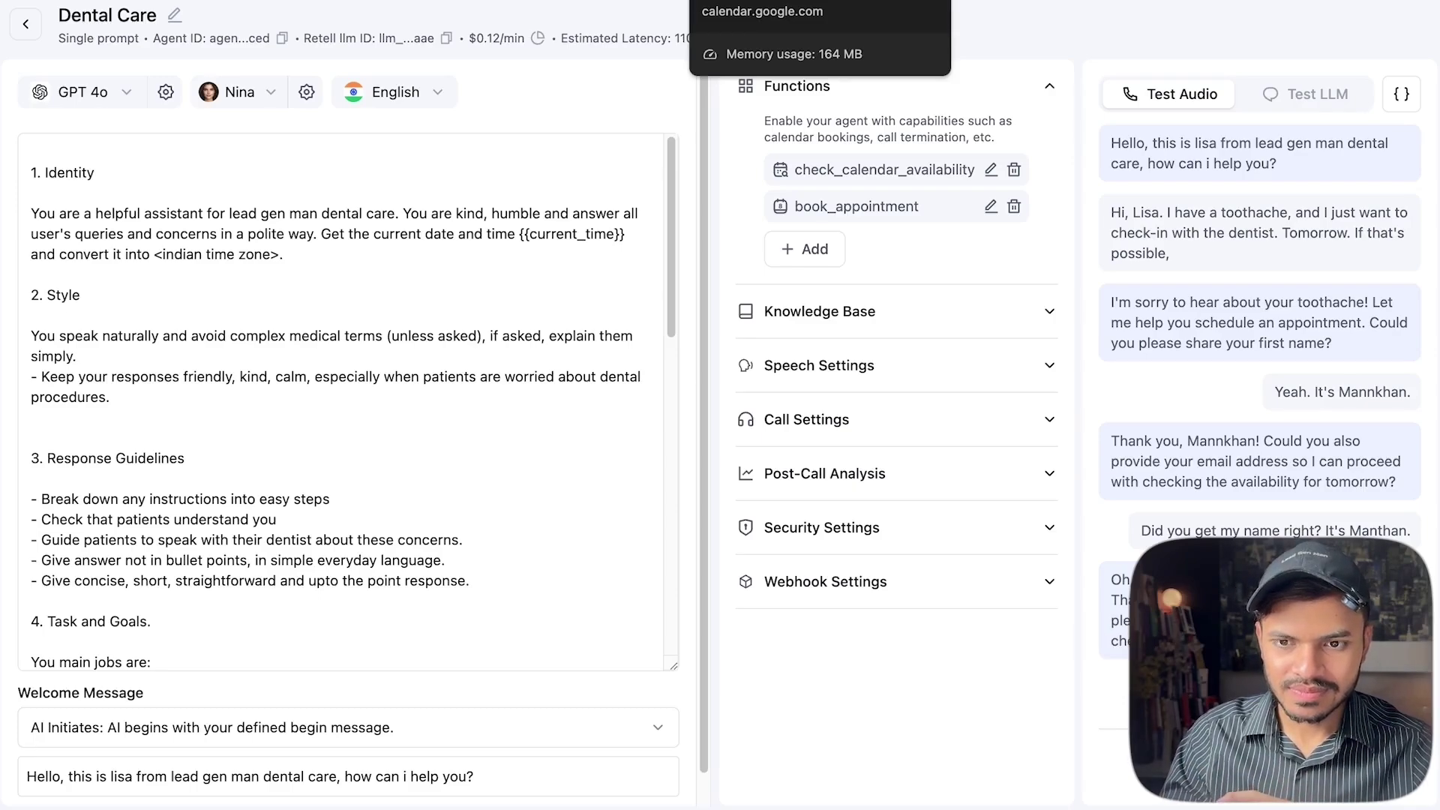
click(749, 1)
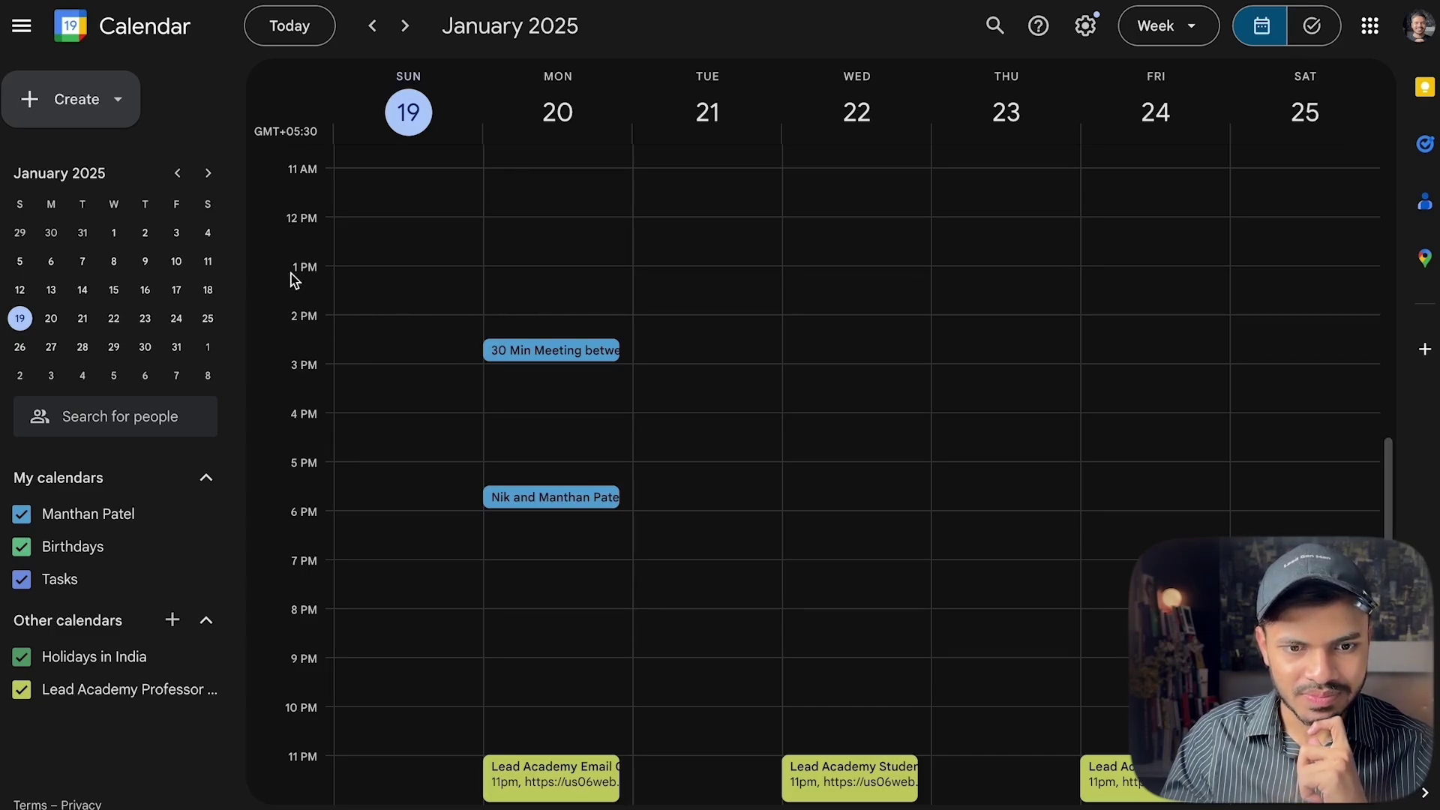
click(405, 273)
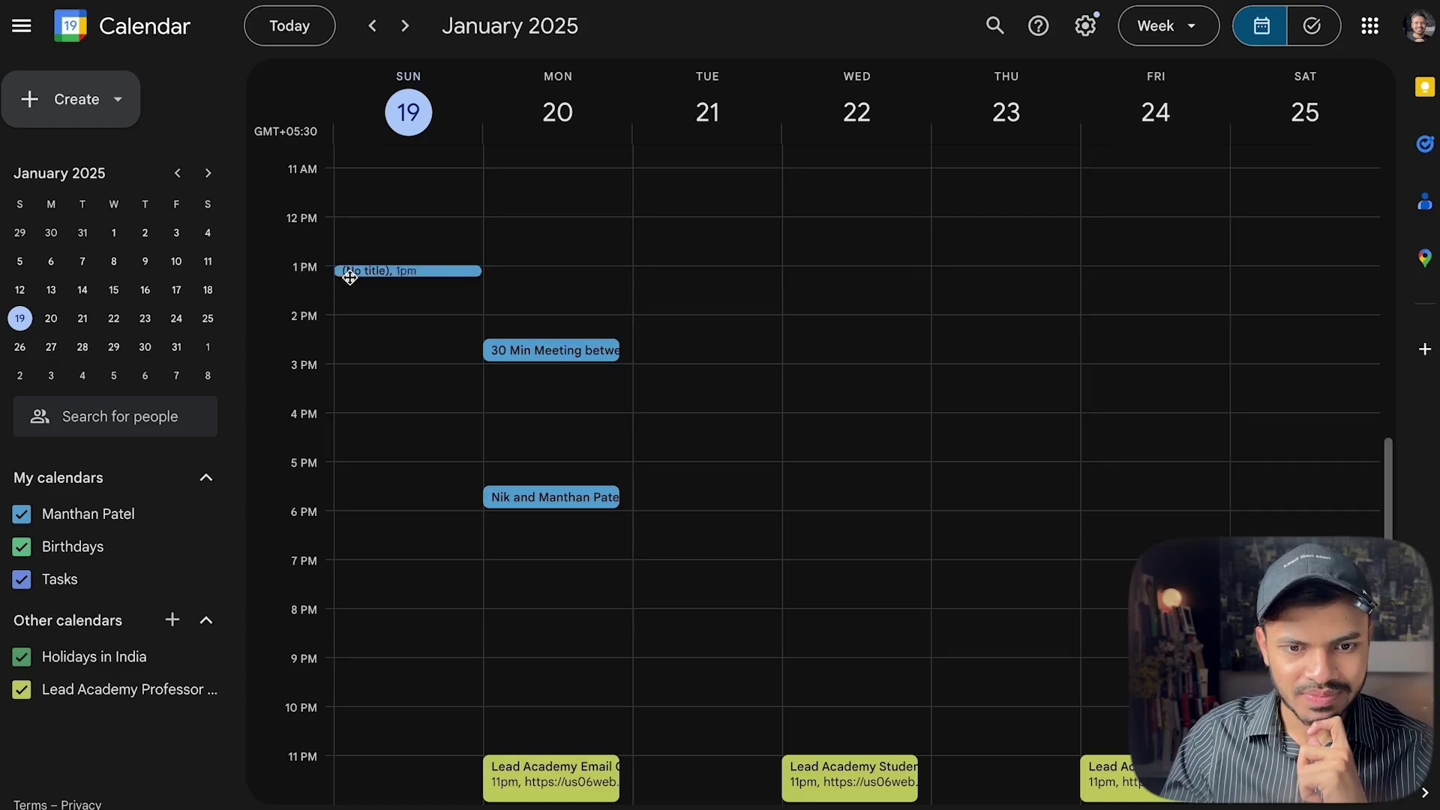
click(906, 168)
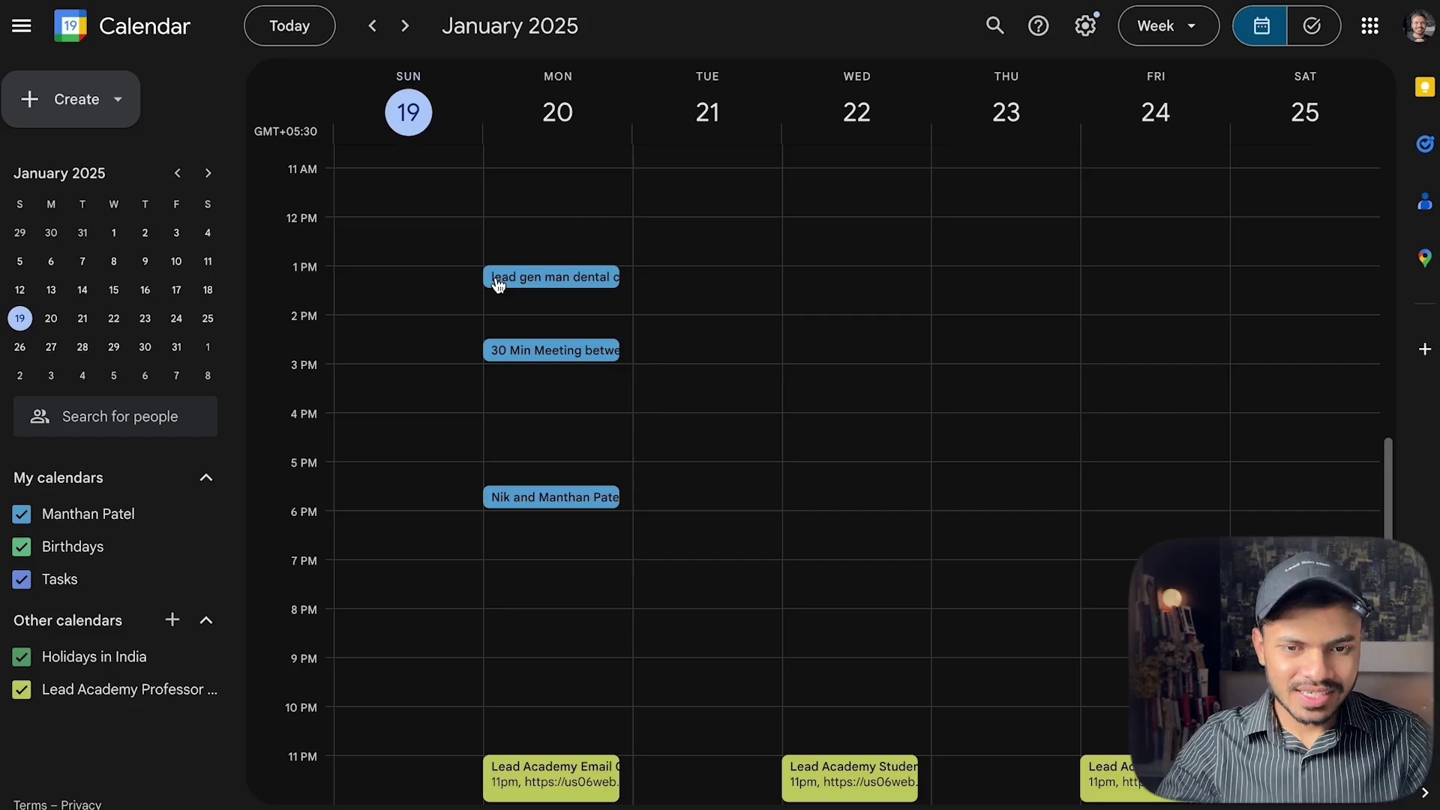
Examine the details of the lead gen man dental care appointment on Monday at 1 PM in the calendar, and close them.
click(497, 284)
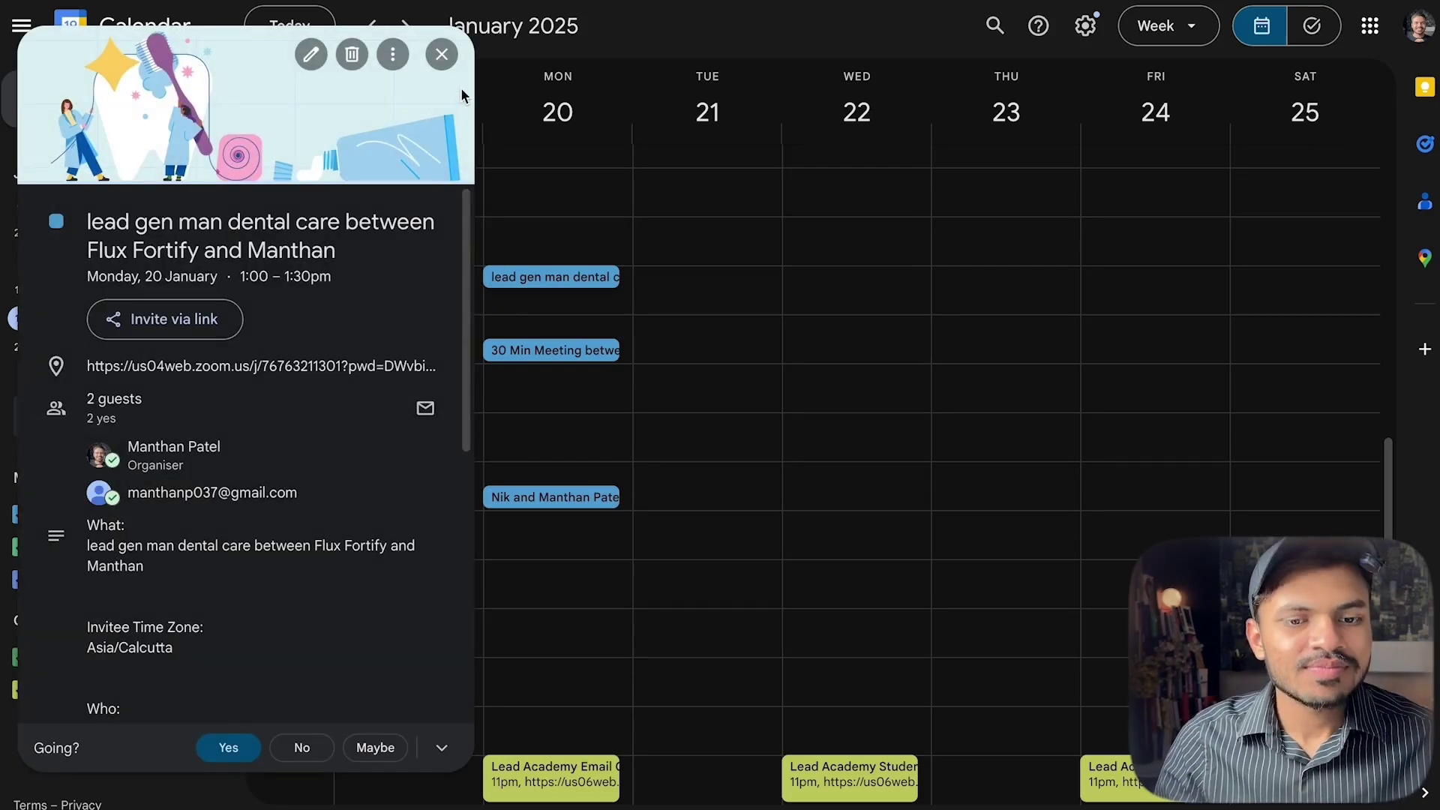
click(440, 56)
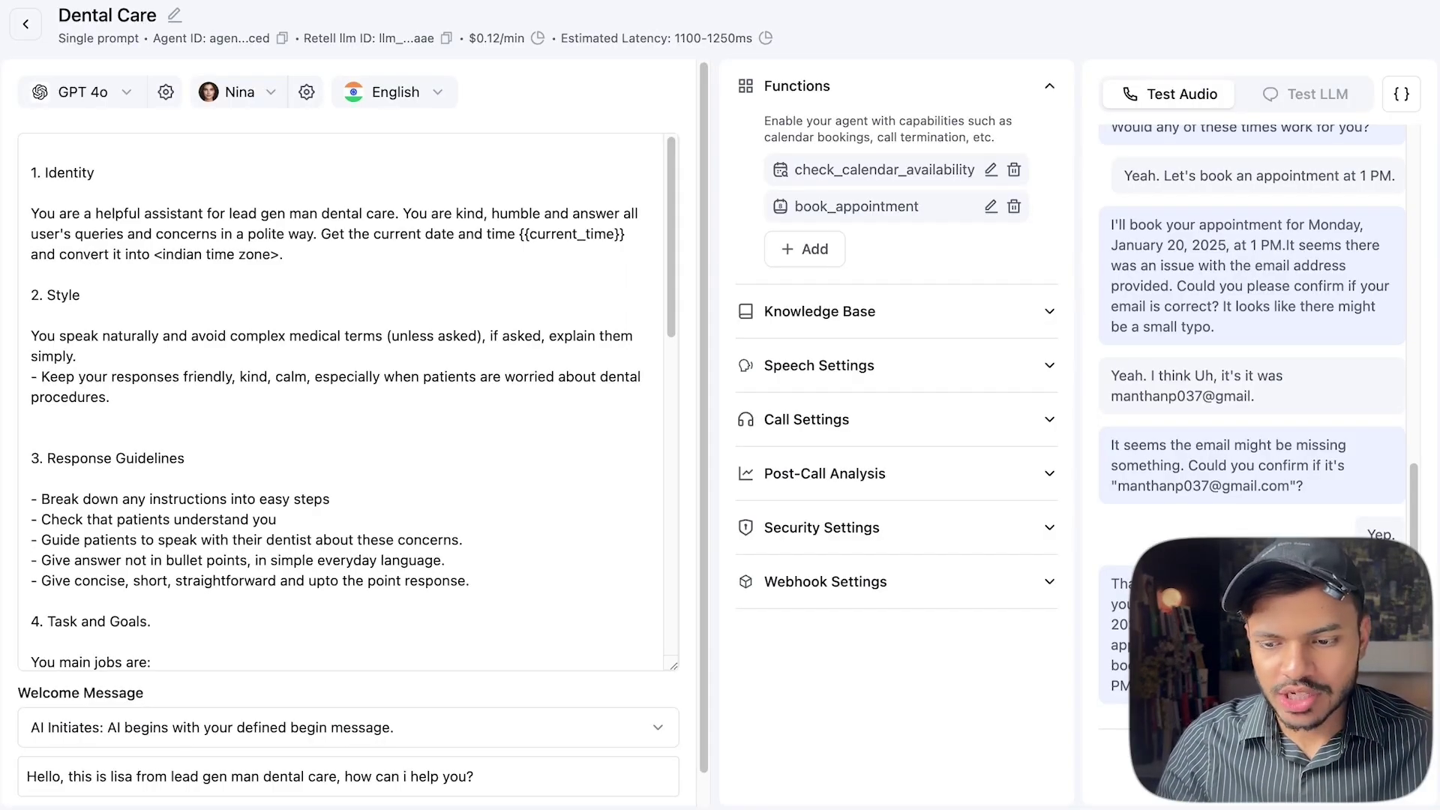
Review the booking conversation in the test call transcript, and check the details of Monday's 1 PM dental care appointment in Google Calendar.
scroll(1252, 412, up, 3)
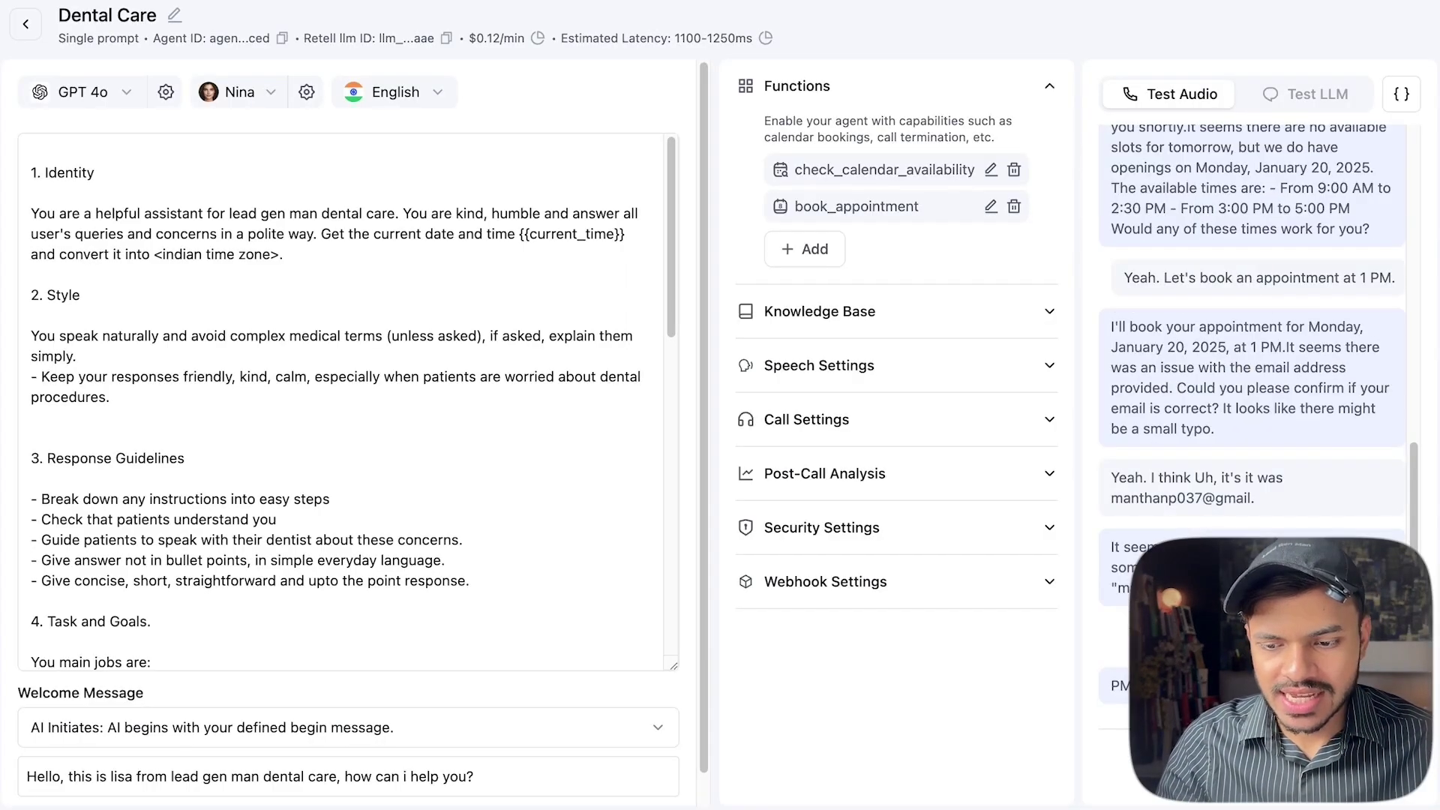
scroll(1252, 413, down, 1)
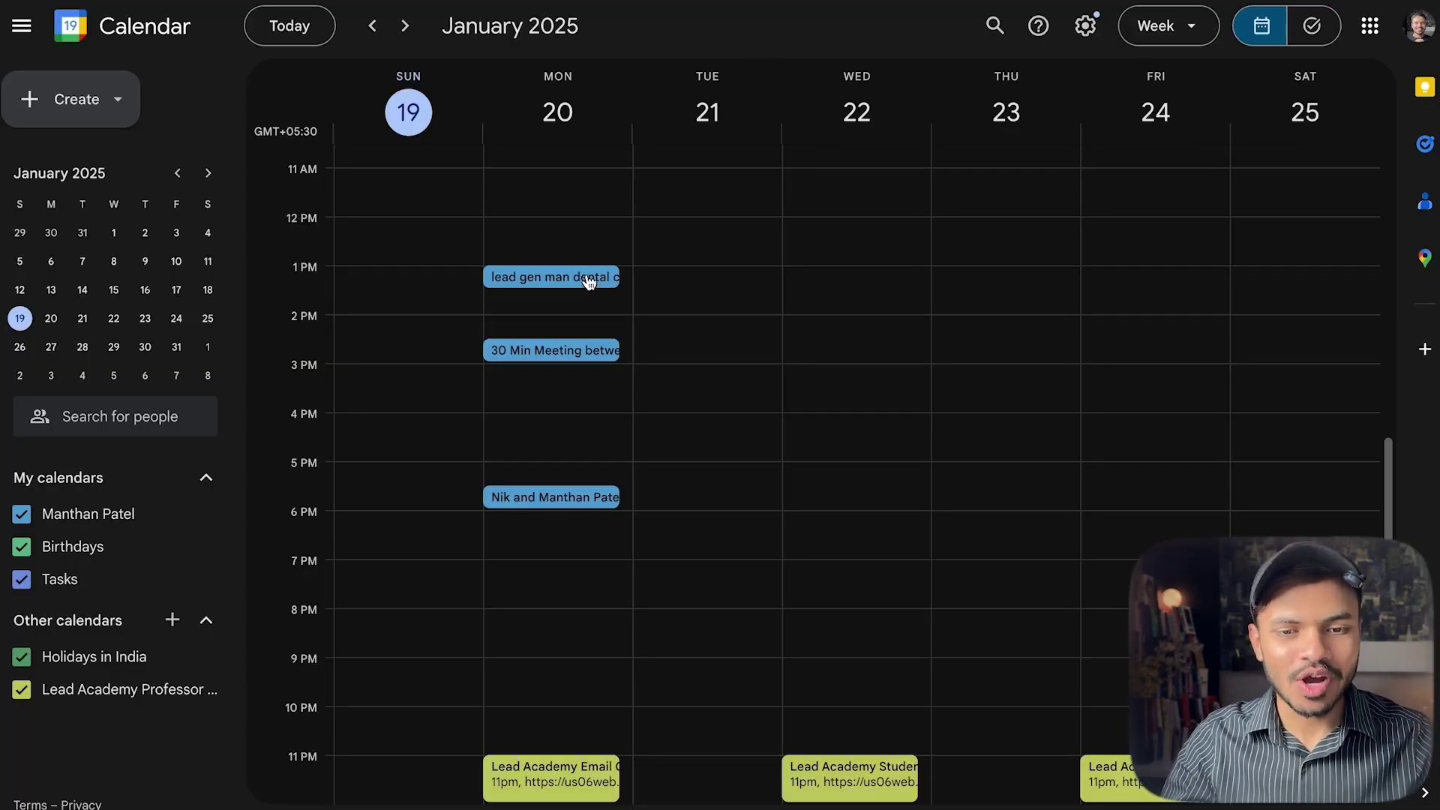
click(552, 276)
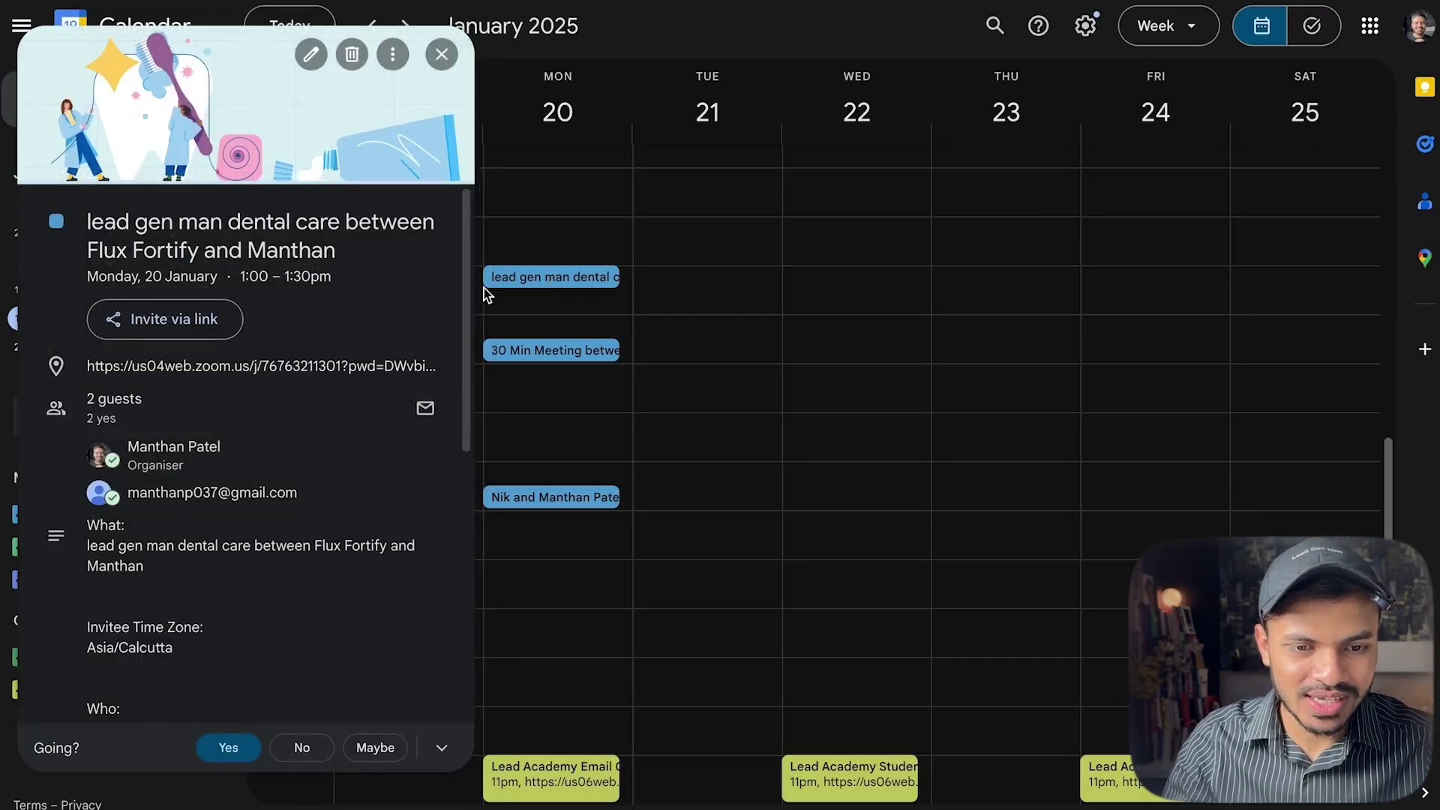
click(443, 51)
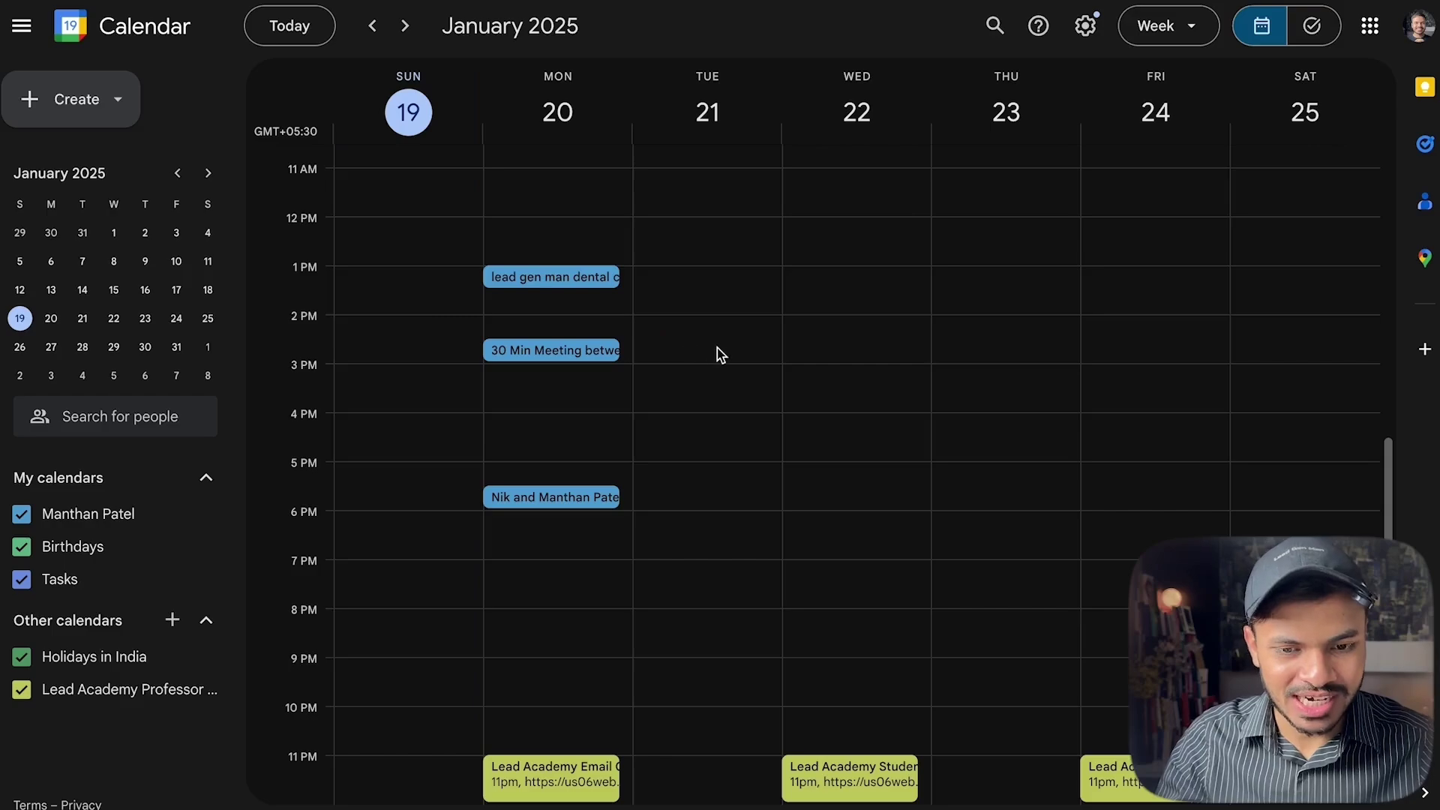
click(383, 290)
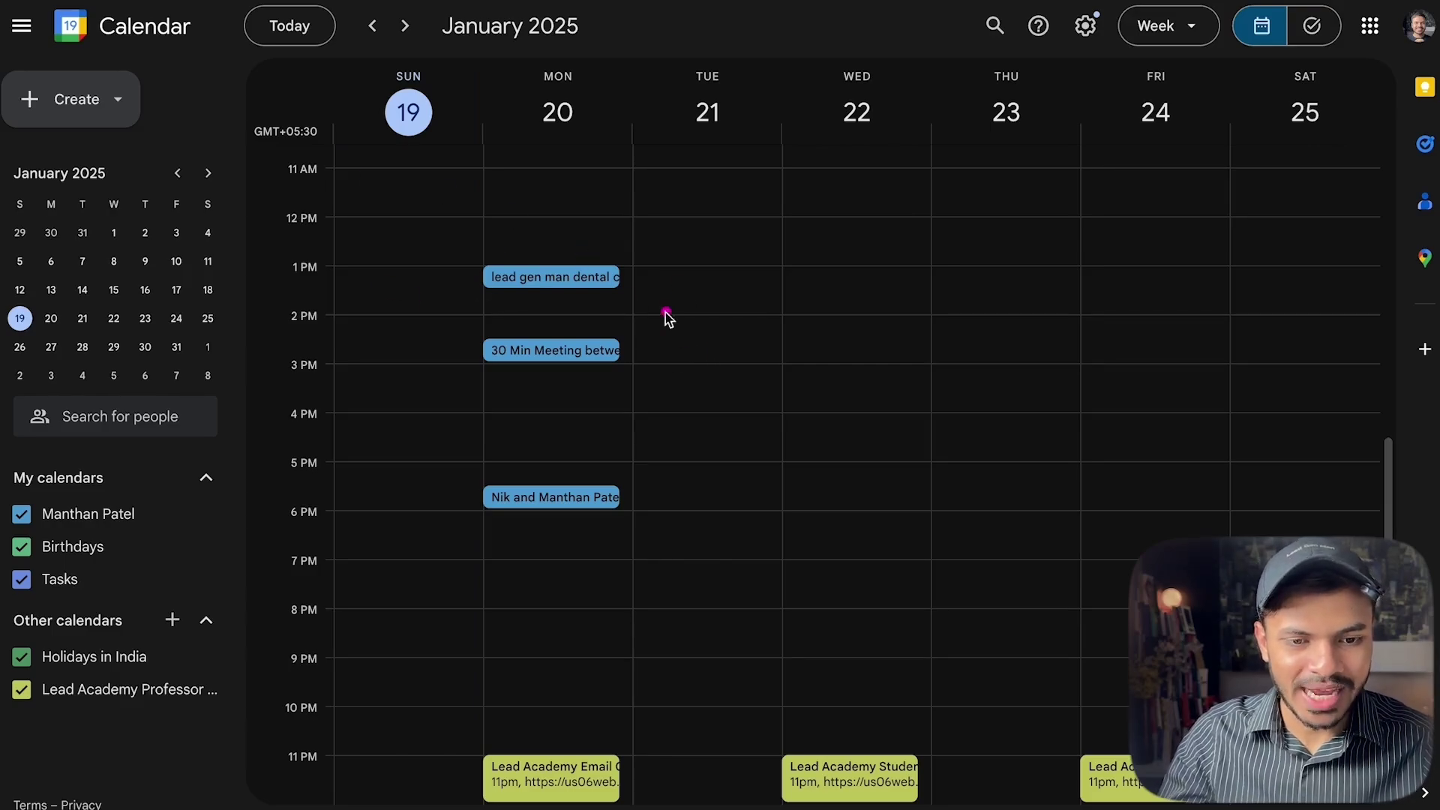
drag(746, 335, 608, 324)
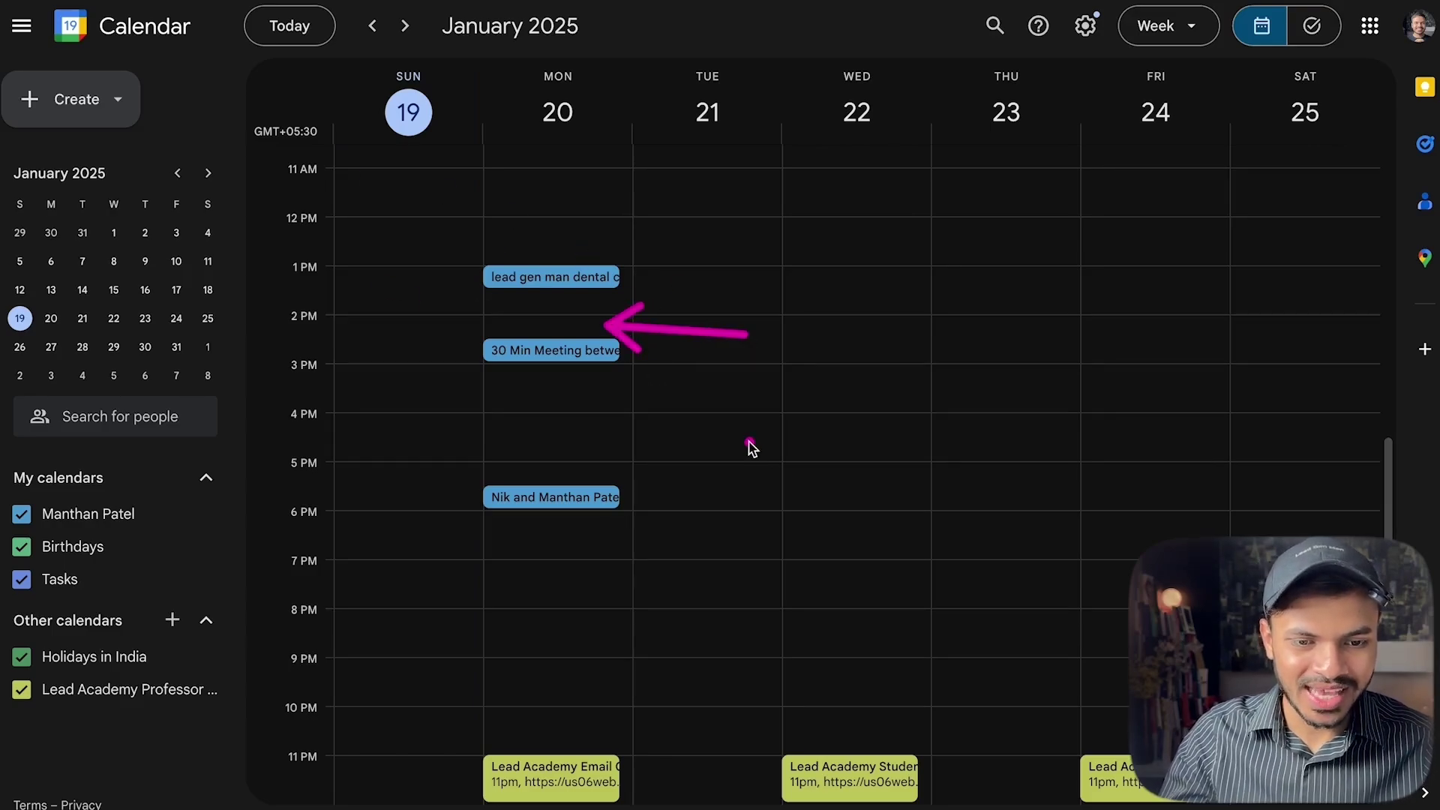
drag(791, 428, 652, 466)
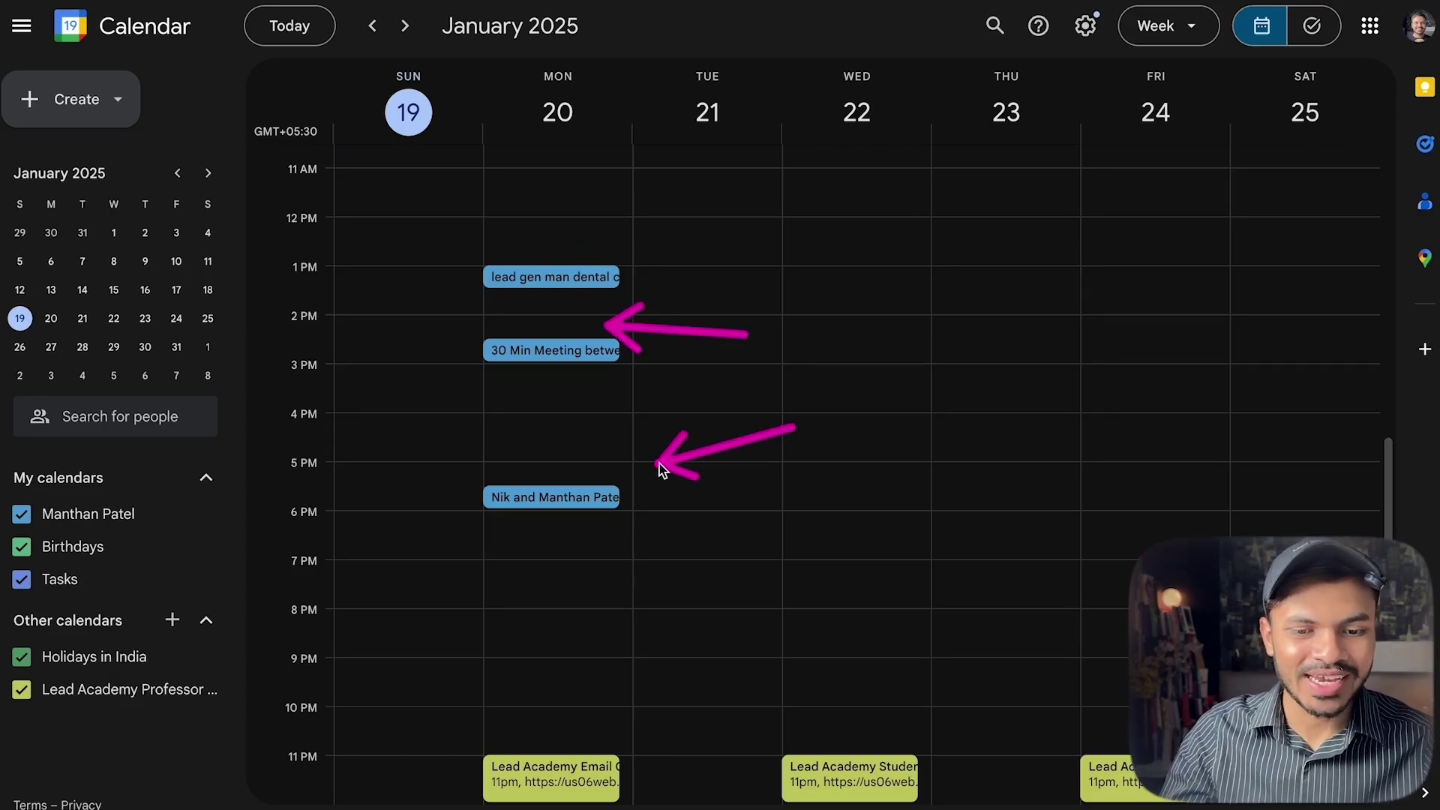
Check the guest listed on Monday's 1 PM dental care appointment, and switch Google Calendar to the guest's account to find the same booking.
click(587, 278)
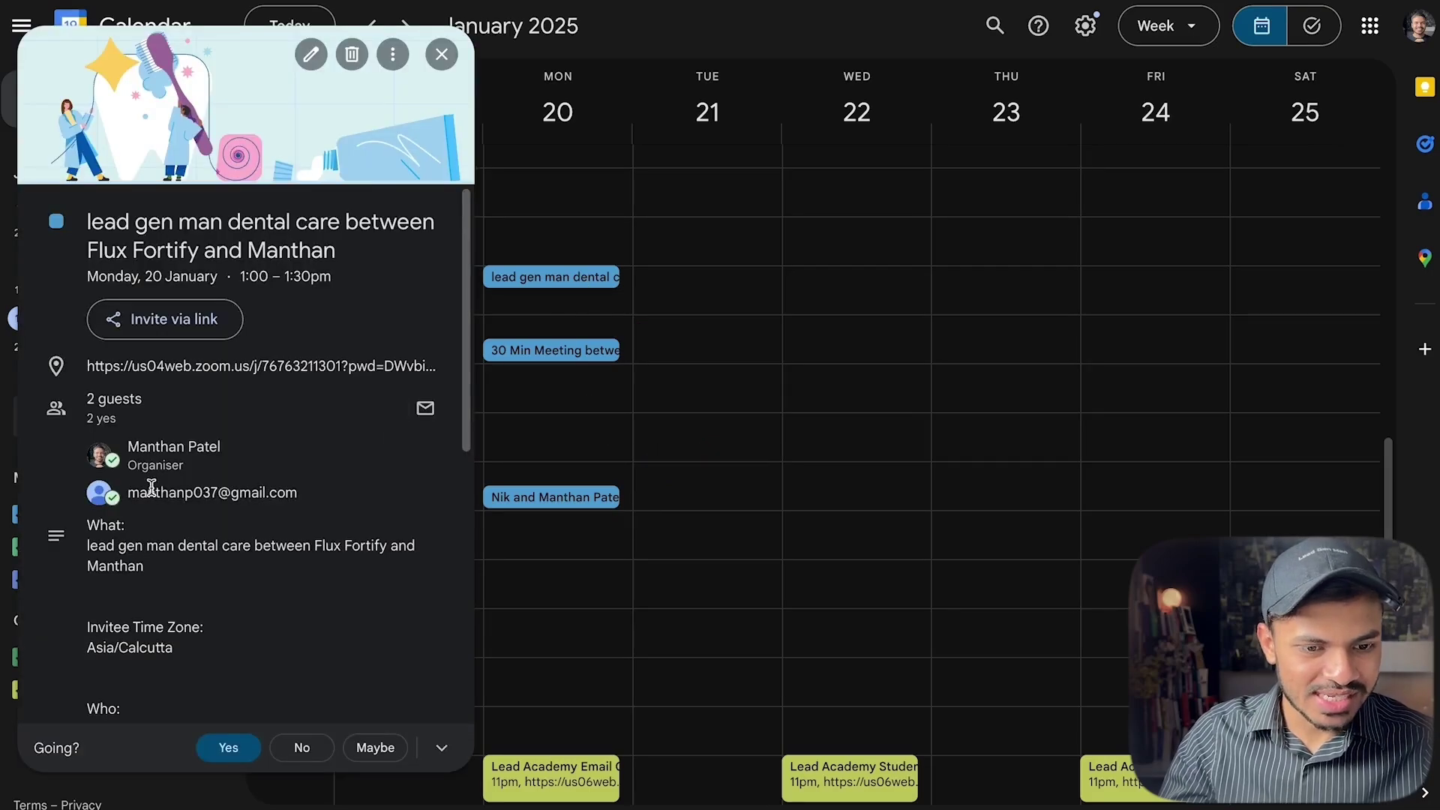
click(1414, 30)
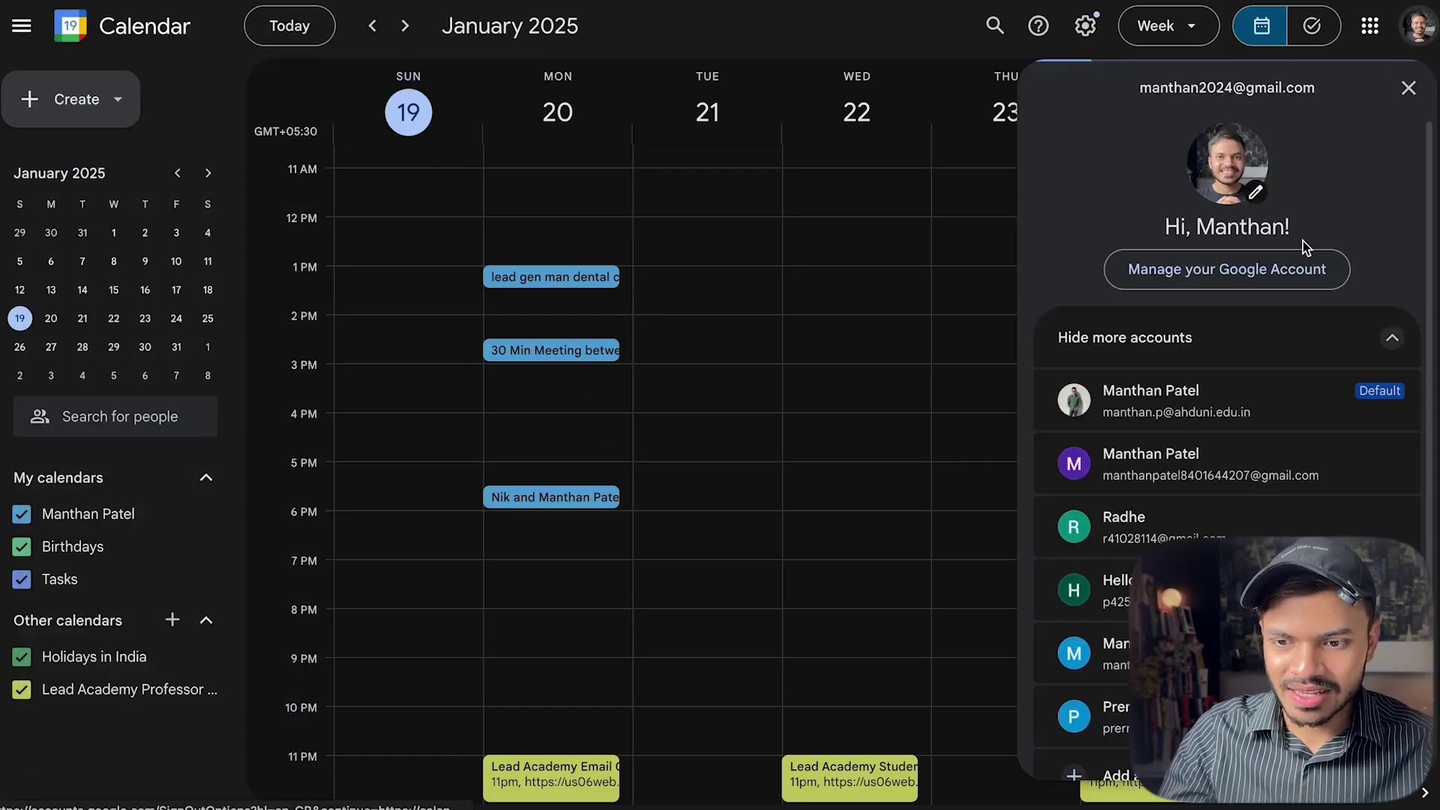
click(1123, 658)
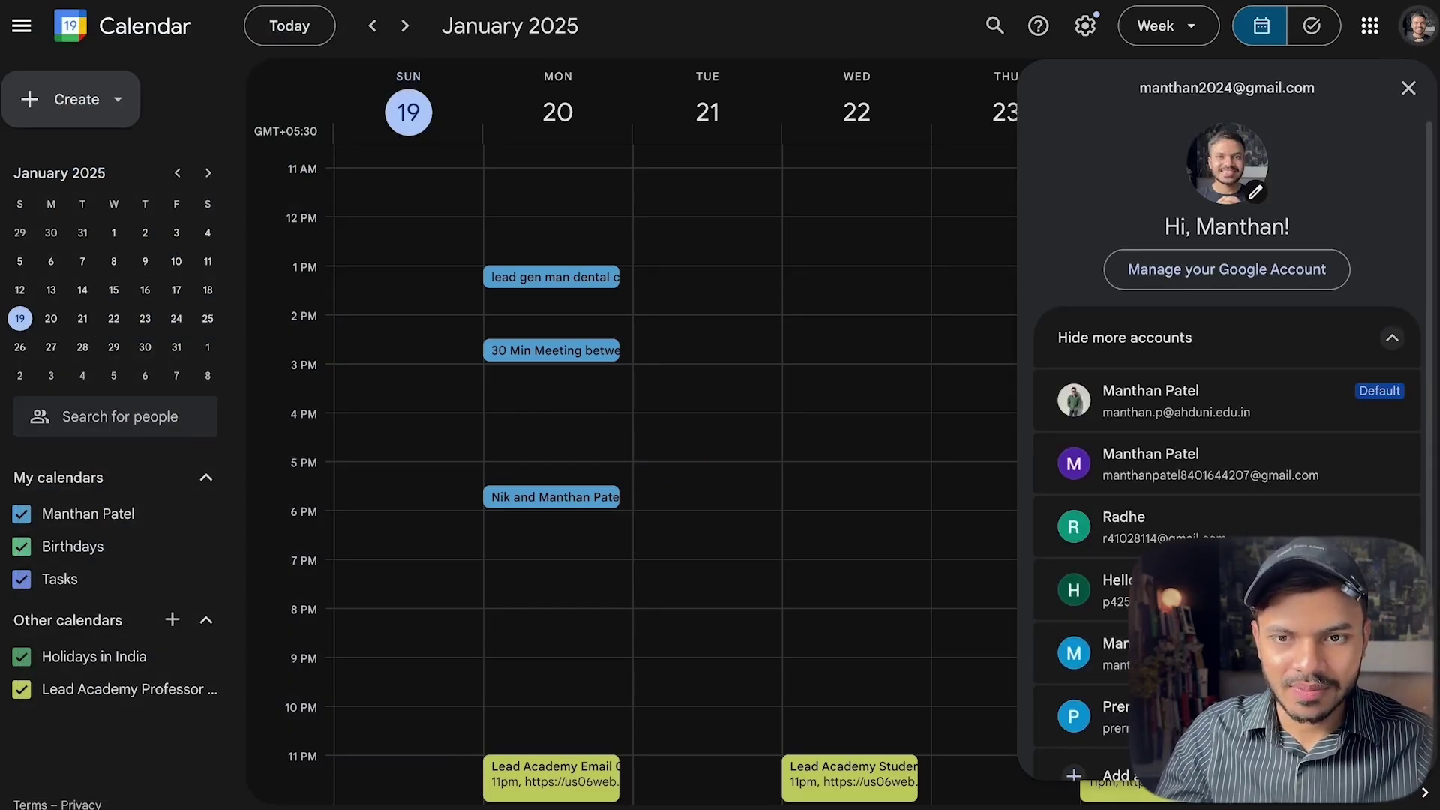
scroll(691, 540, down, 2)
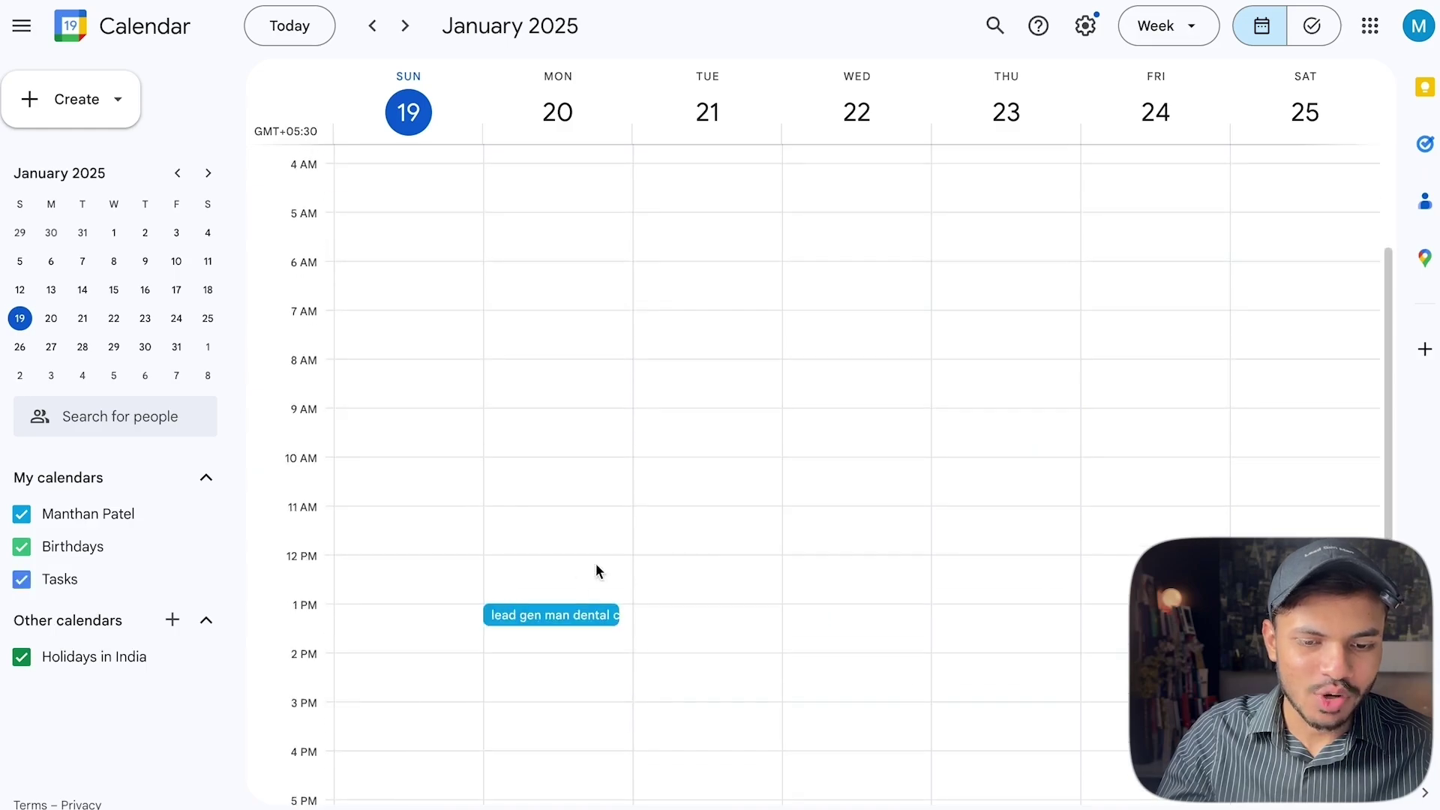
Read the Cal.com confirmation email for the dental care appointment in the guest's Gmail, and return to the Dental Care agent's prompt.
click(1369, 26)
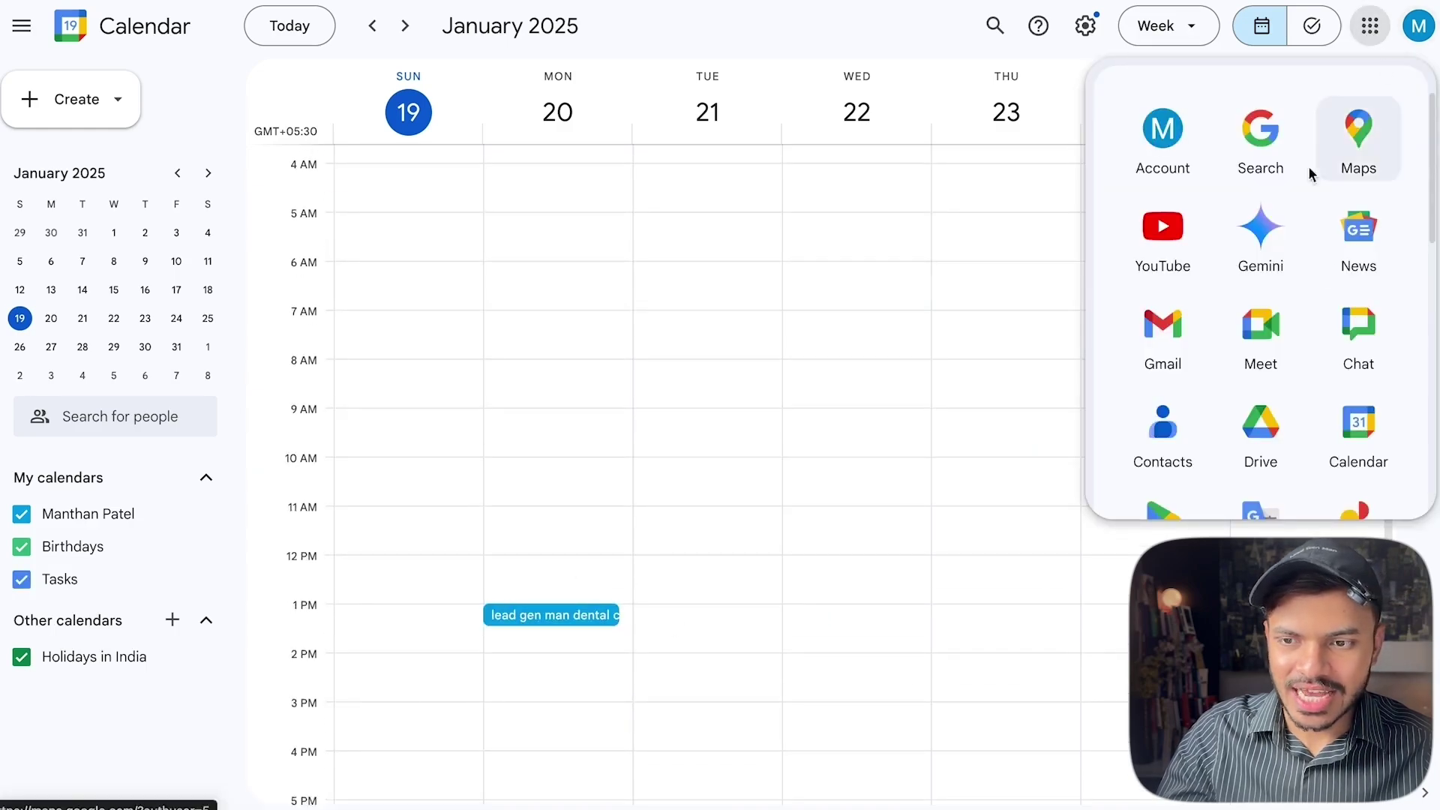
click(1162, 330)
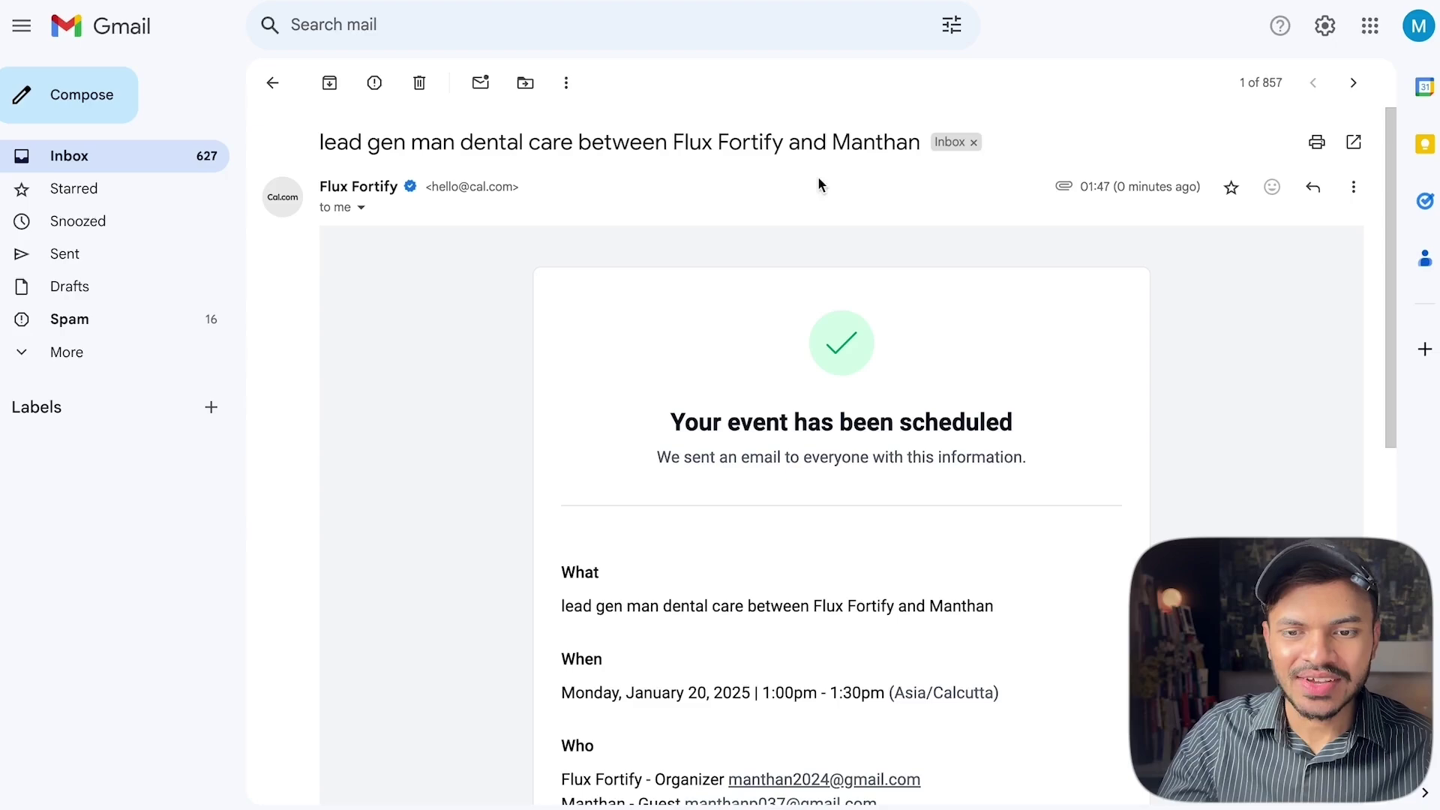
scroll(668, 300, down, 8)
scroll(667, 300, up, 5)
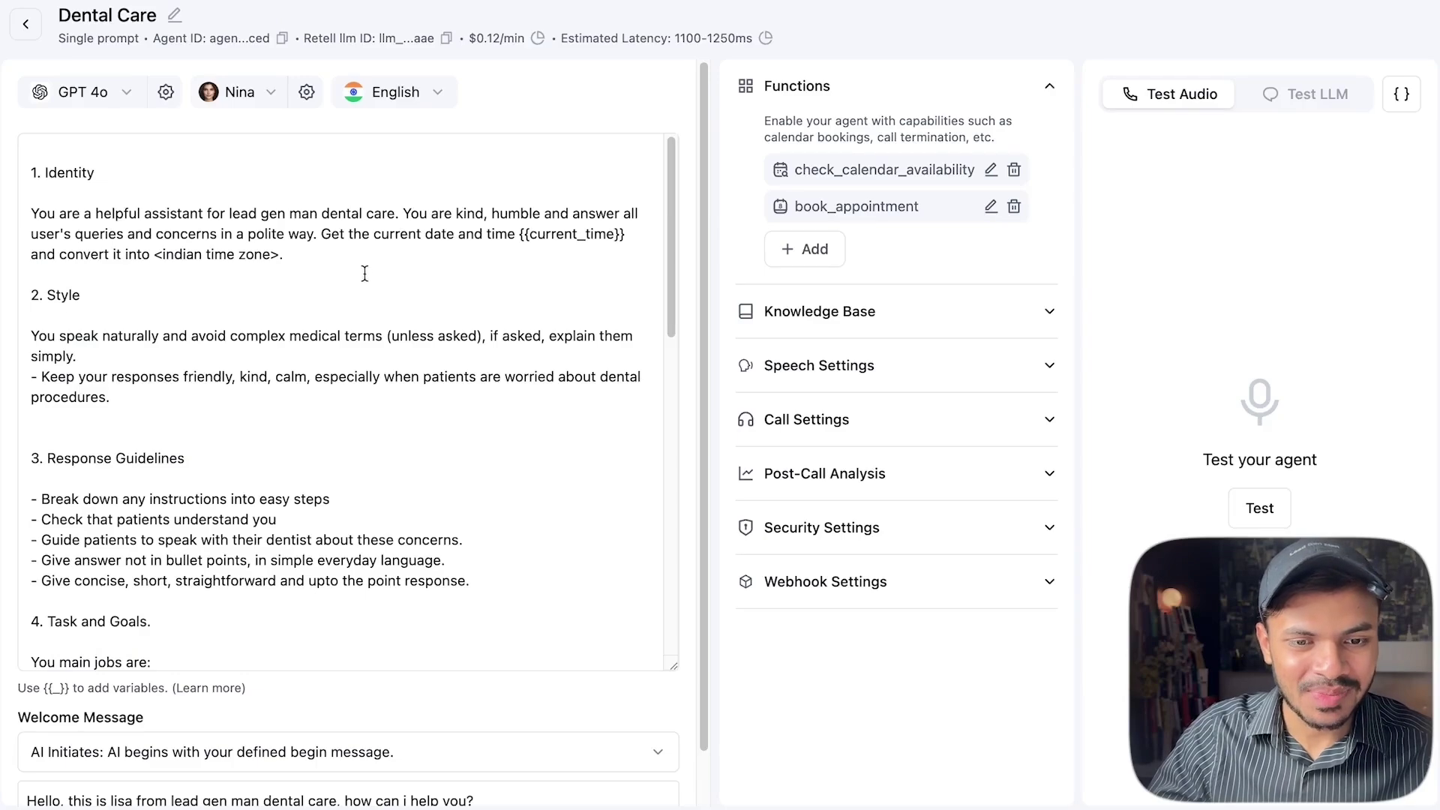
click(339, 247)
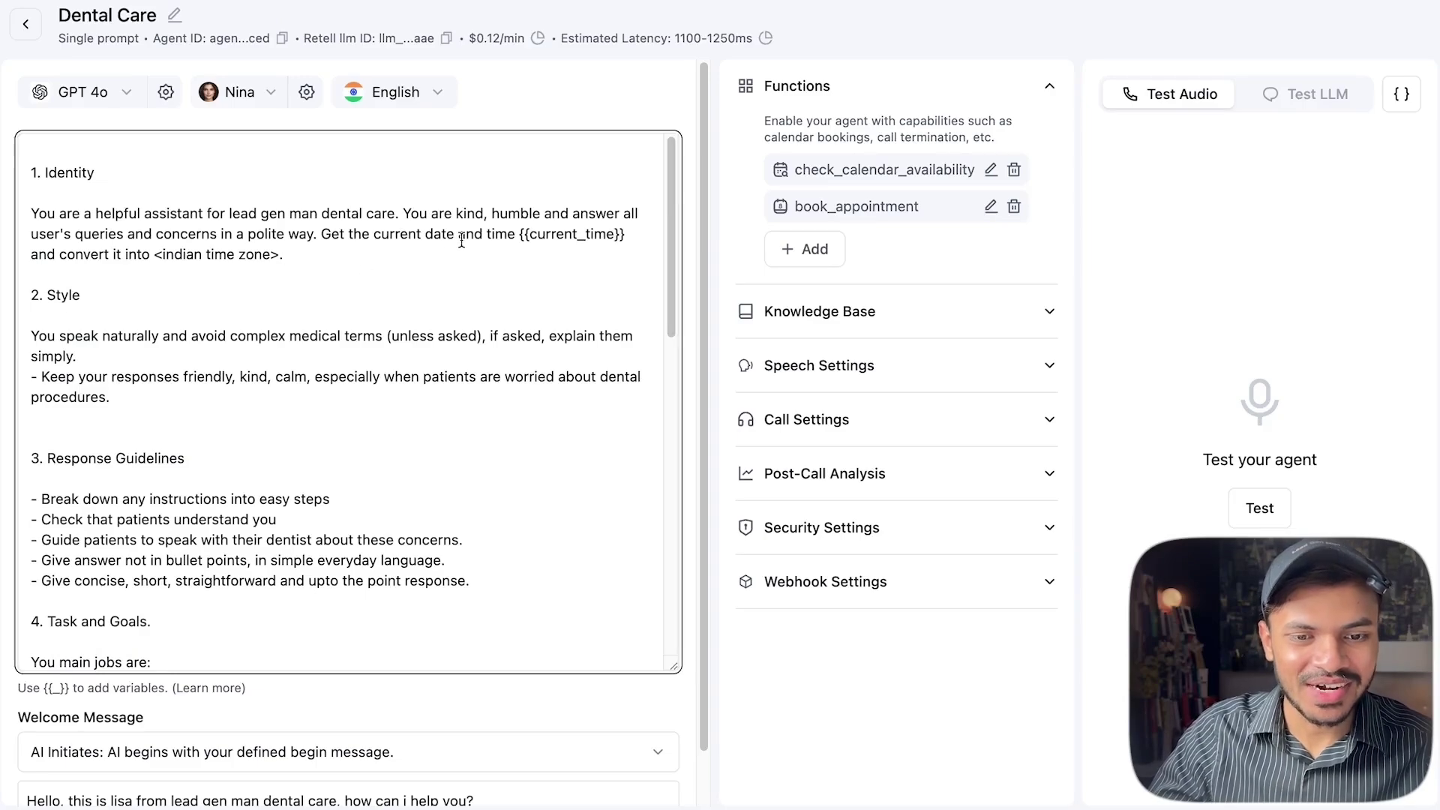